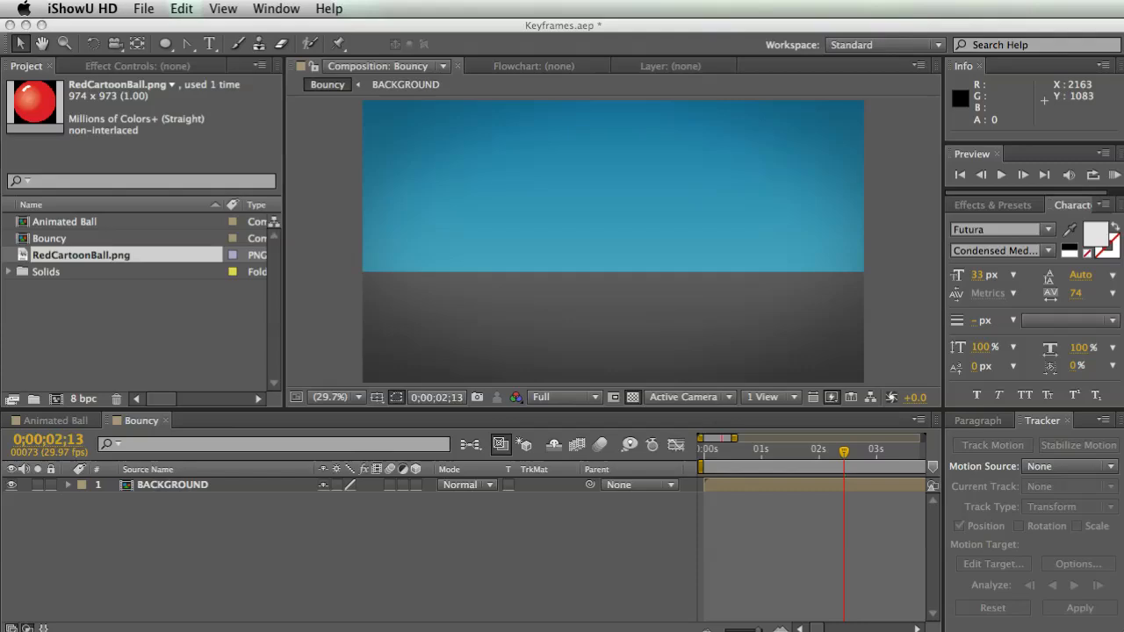
Add RedCartoonBall.png to the Bouncy composition, shrink it to under half size and center it over the horizon at about 905, 651.
{"action": "left_click", "coordinate": [156, 364]}
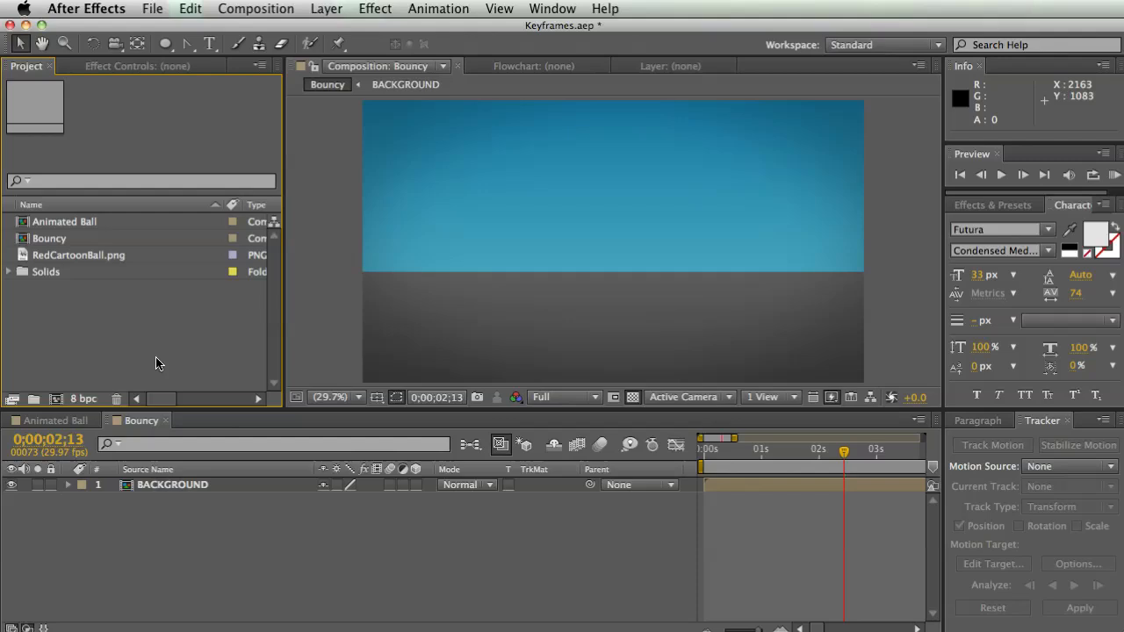
{"action": "left_click", "coordinate": [459, 271]}
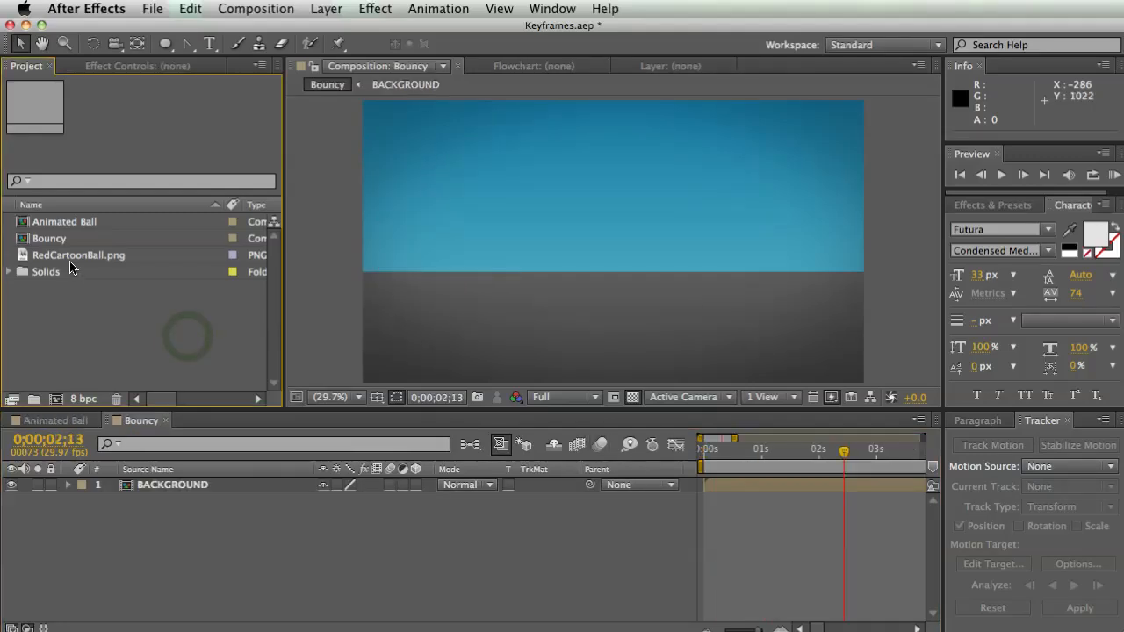
{"action": "left_click_drag", "start_coordinate": [72, 260], "coordinate": [636, 271]}
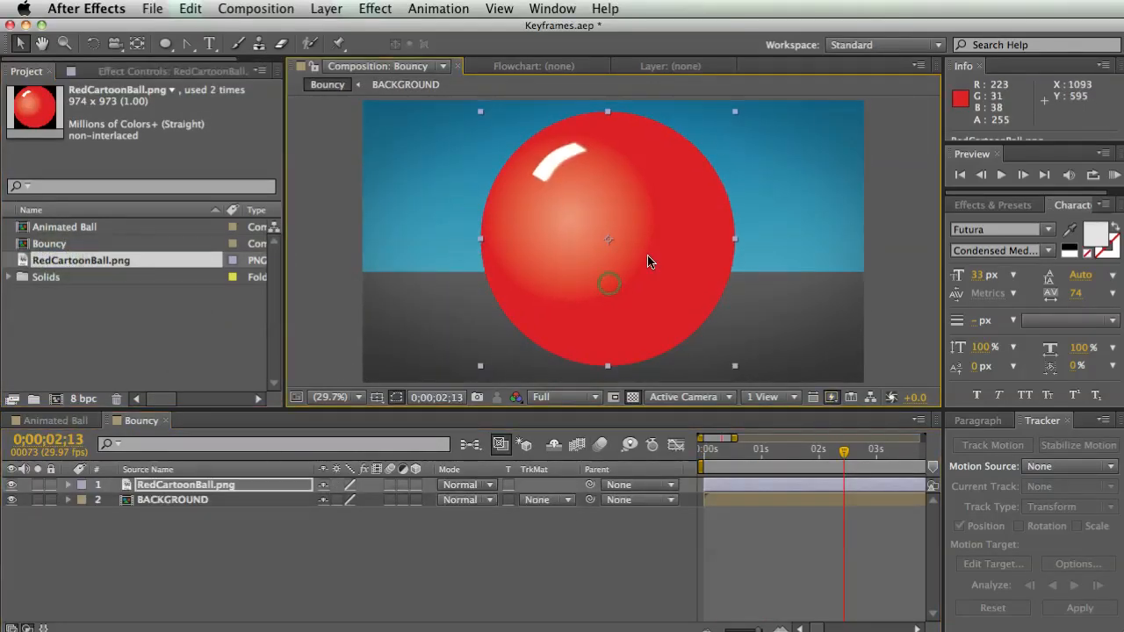
{"action": "left_click_drag", "start_coordinate": [736, 117], "coordinate": [693, 174]}
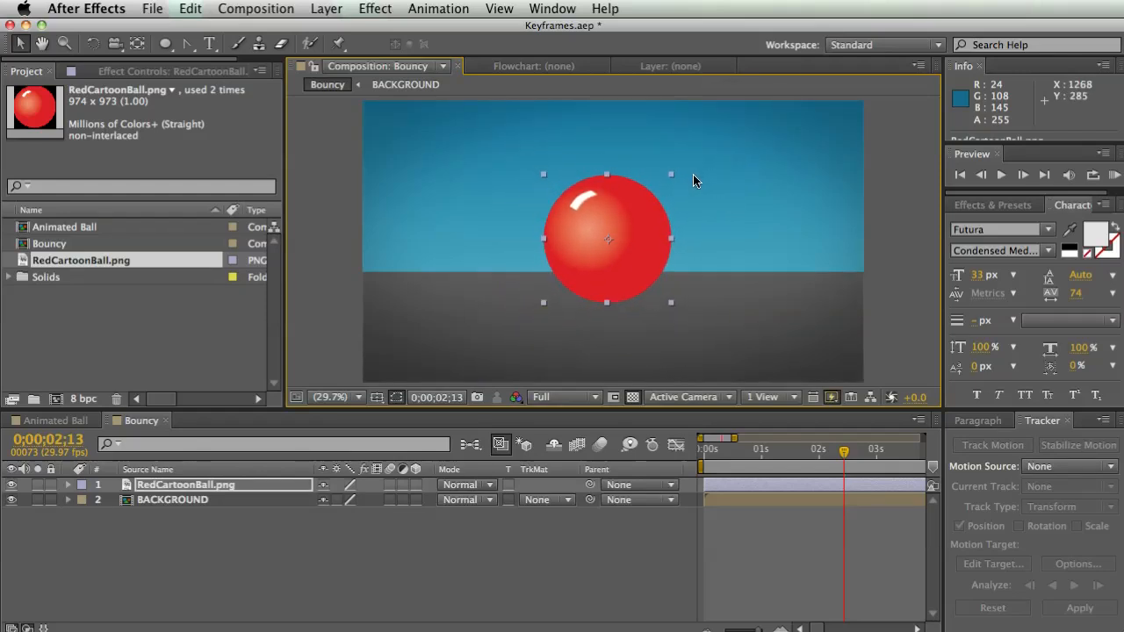
{"action": "left_click_drag", "start_coordinate": [640, 215], "coordinate": [643, 252]}
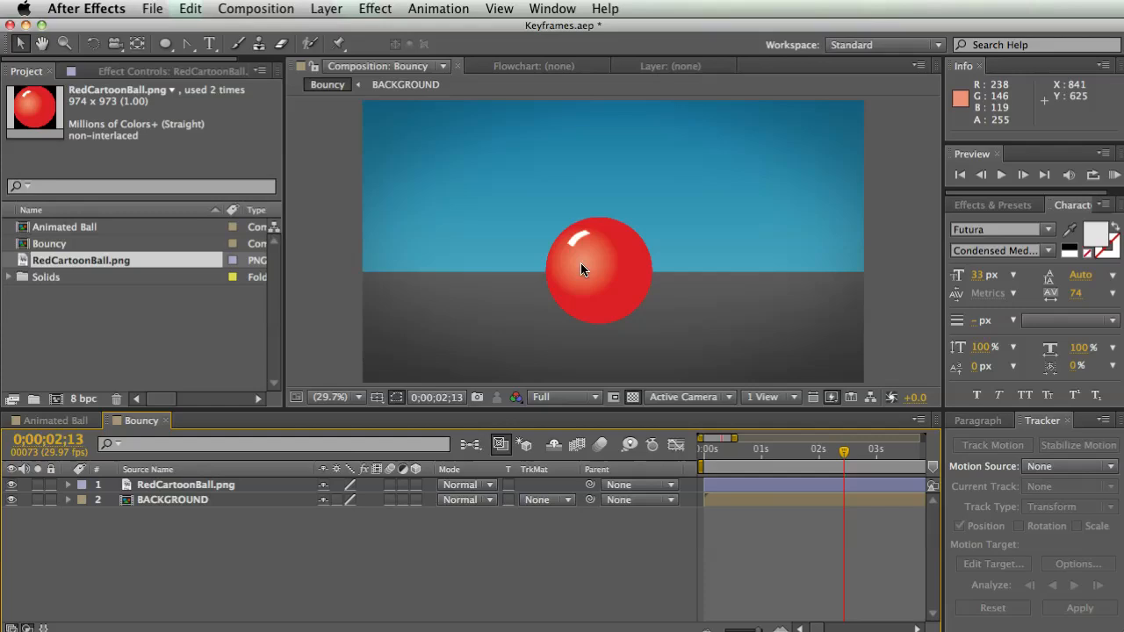
Enable keyframing on the ball layer's Position and move the first keyframe to 0;00;00;00.
{"action": "left_click", "coordinate": [198, 486]}
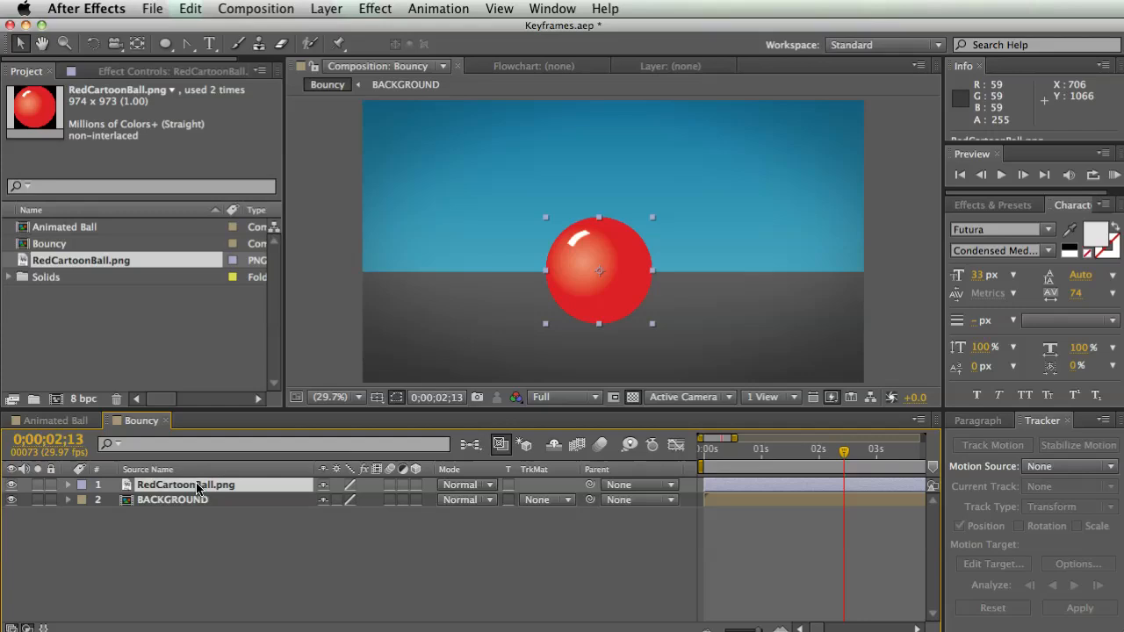
{"action": "key", "text": "p"}
{"action": "left_click", "coordinate": [215, 545]}
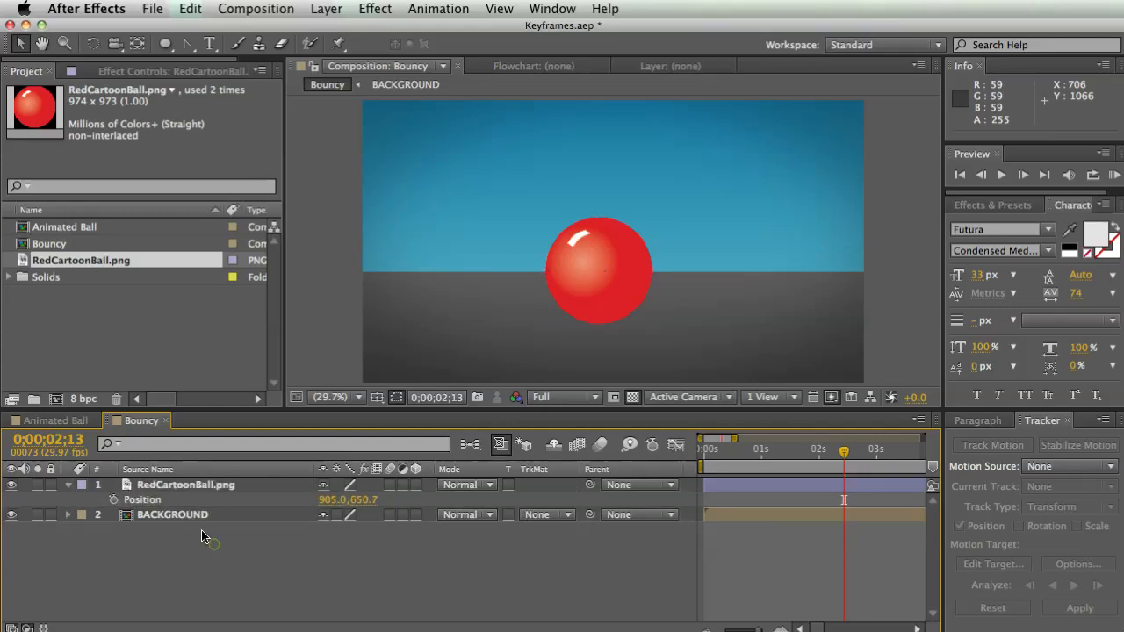
{"action": "left_click", "coordinate": [113, 501]}
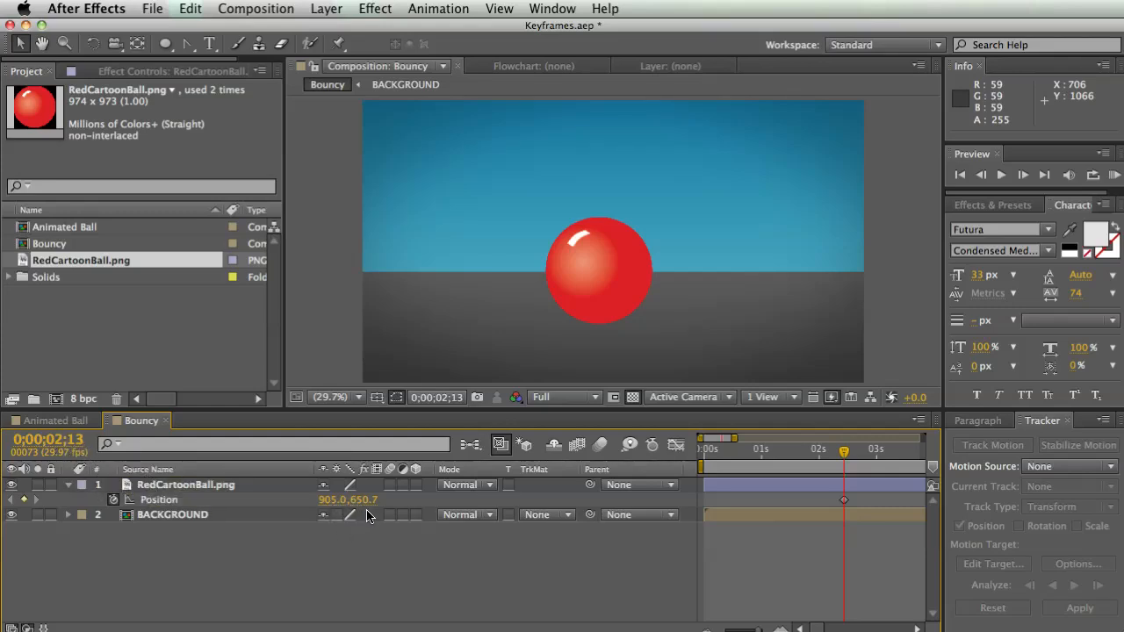
{"action": "left_click_drag", "start_coordinate": [844, 500], "coordinate": [705, 503]}
{"action": "key", "text": "Home"}
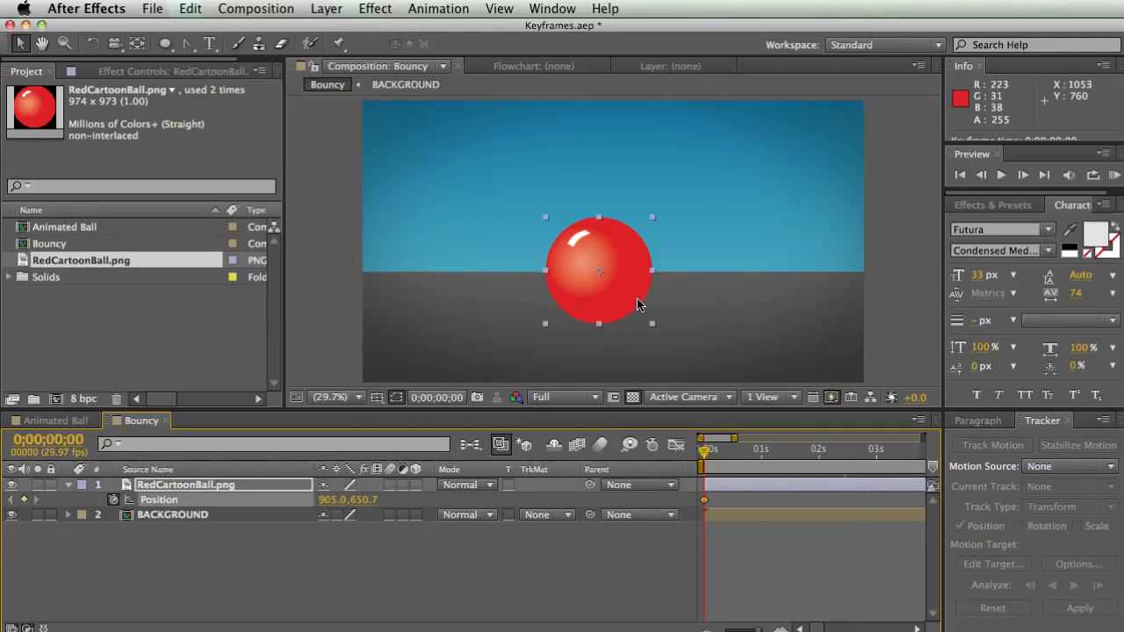
Add a second Position keyframe for the ball at 0;00;01;00, keeping the same position.
{"action": "left_click_drag", "start_coordinate": [707, 463], "coordinate": [761, 463]}
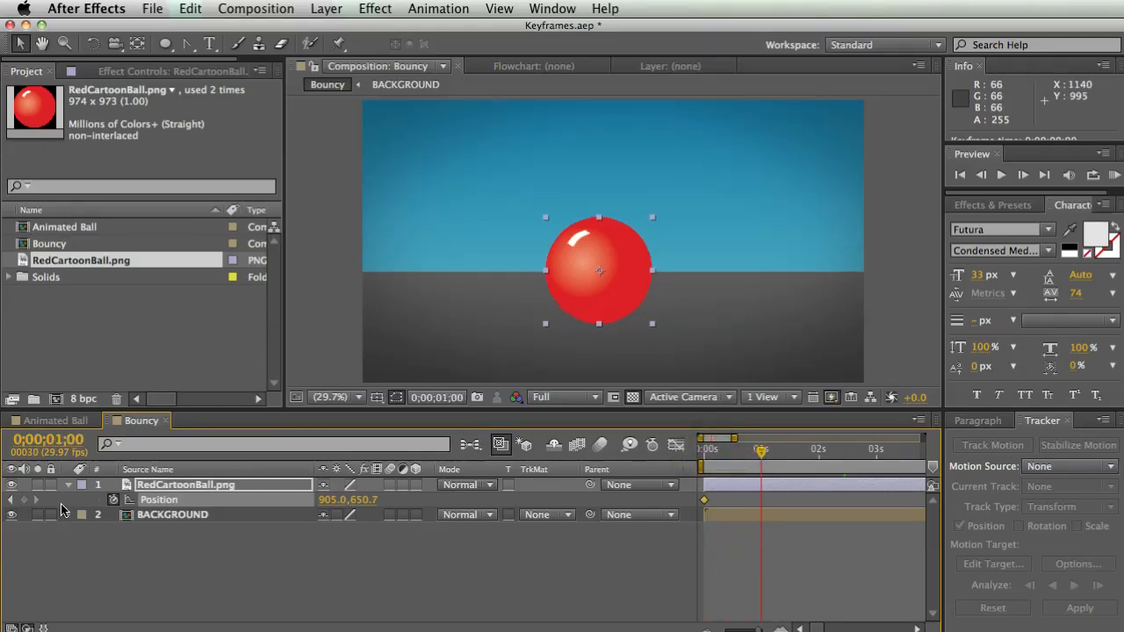
{"action": "left_click", "coordinate": [124, 540]}
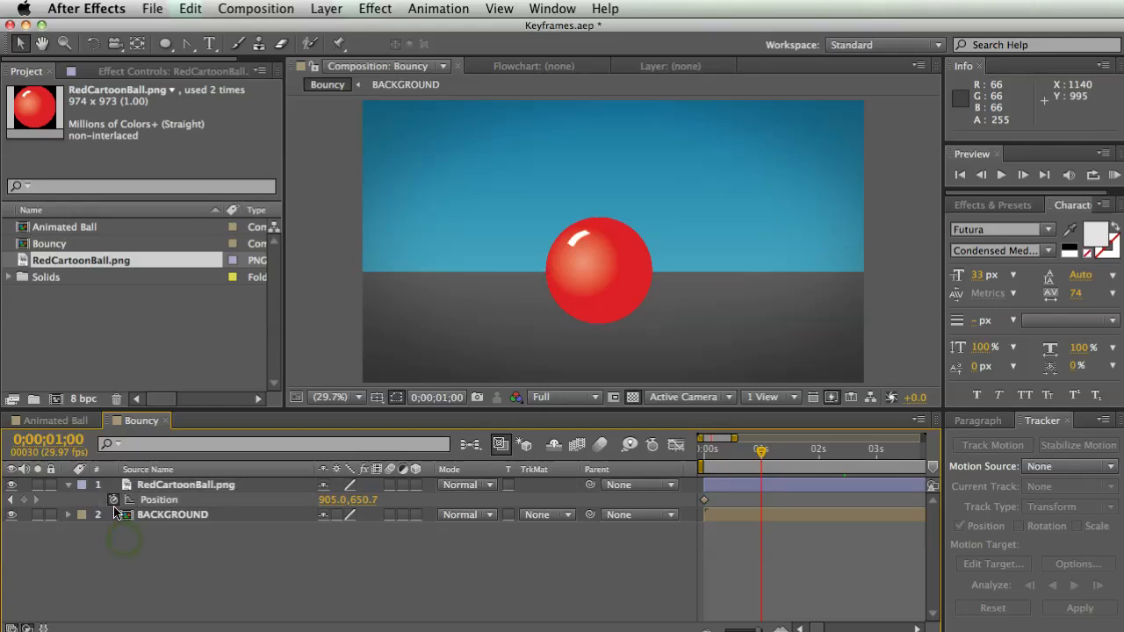
{"action": "left_click", "coordinate": [25, 501]}
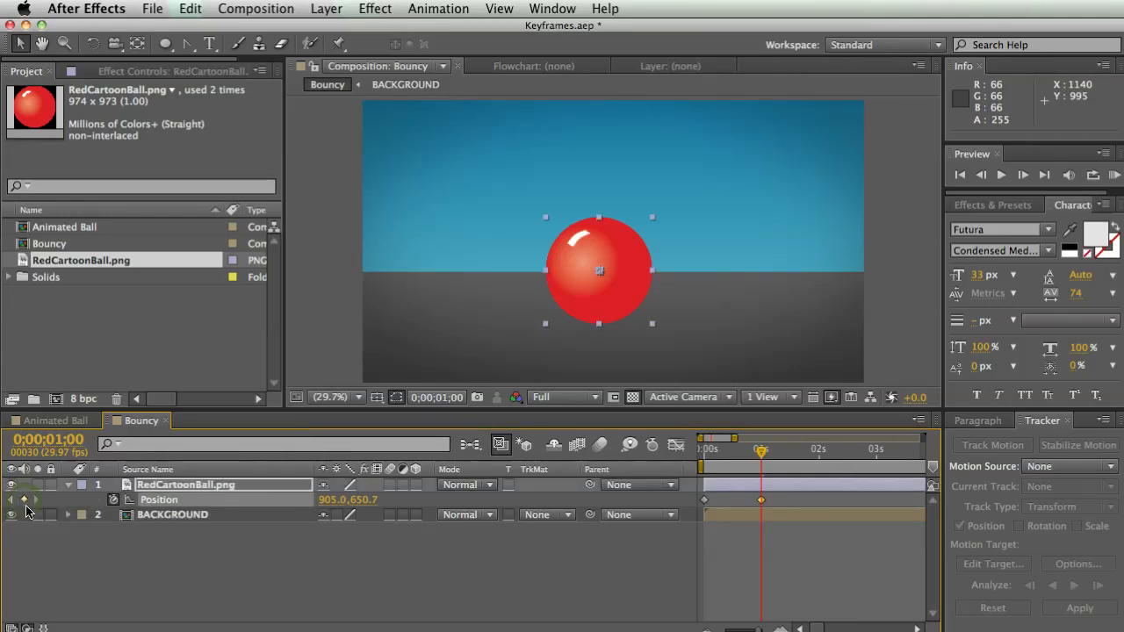
{"action": "left_click", "coordinate": [24, 499]}
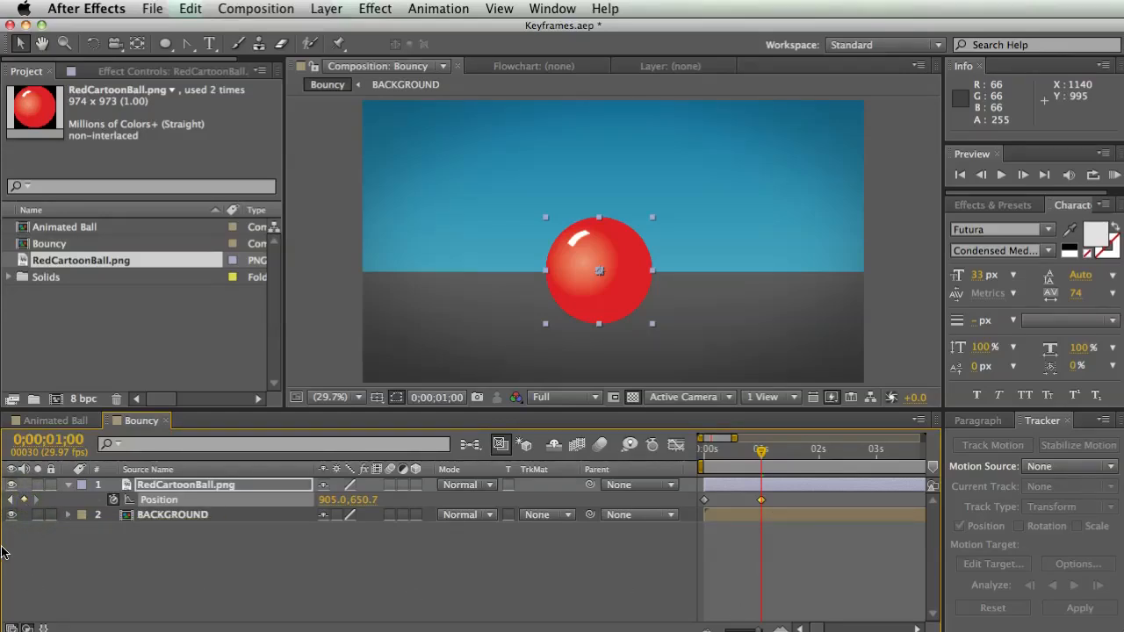
Step back and forth between the ball's two Position keyframes, ending on the one at 0;00;00;00.
{"action": "left_click", "coordinate": [11, 500]}
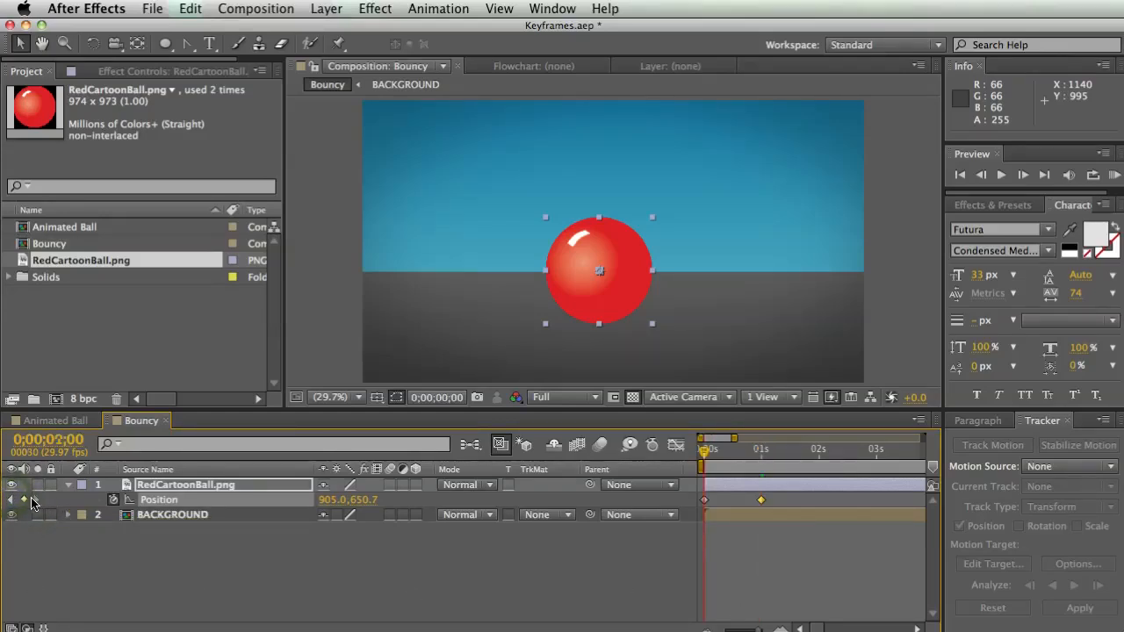
{"action": "left_click", "coordinate": [10, 501]}
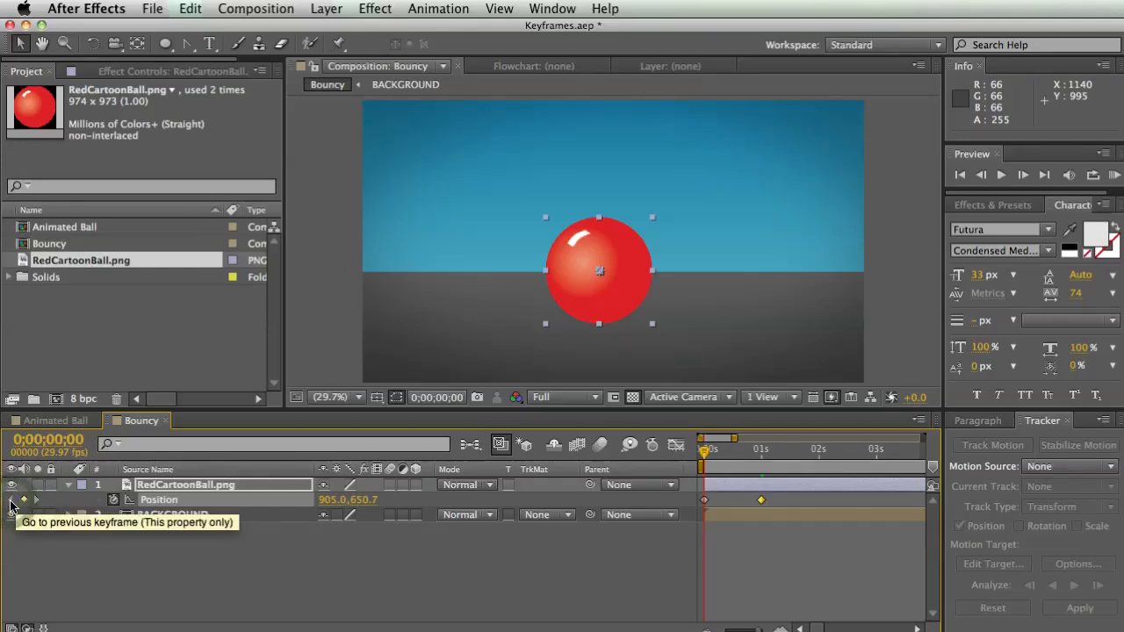
{"action": "left_click", "coordinate": [36, 500]}
{"action": "left_click", "coordinate": [11, 500]}
{"action": "left_click", "coordinate": [37, 500]}
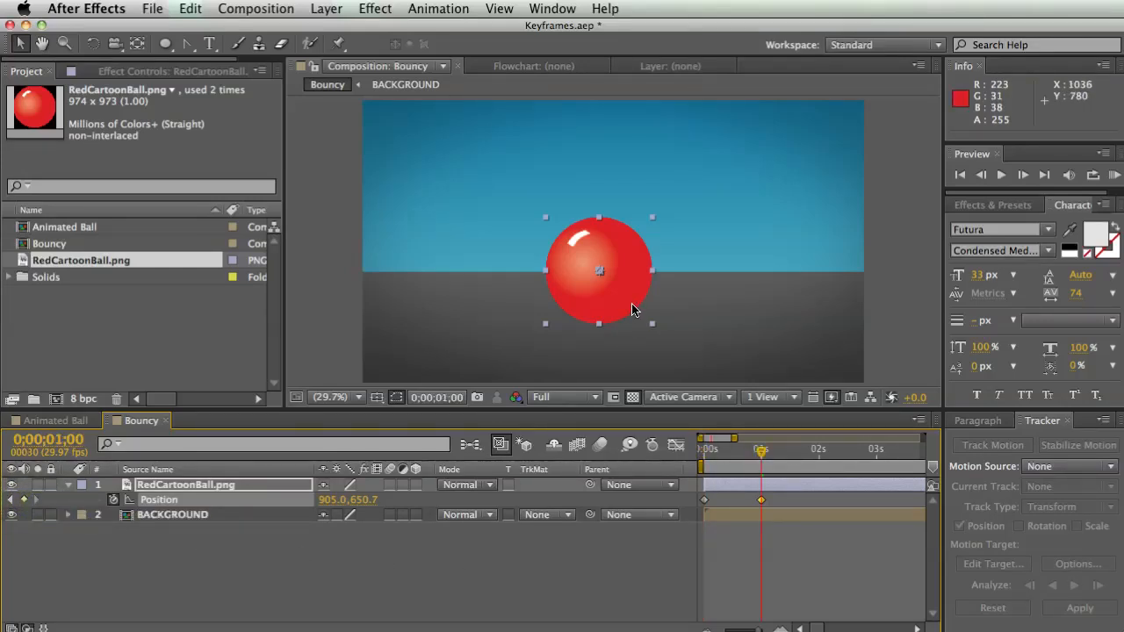
{"action": "left_click", "coordinate": [10, 499]}
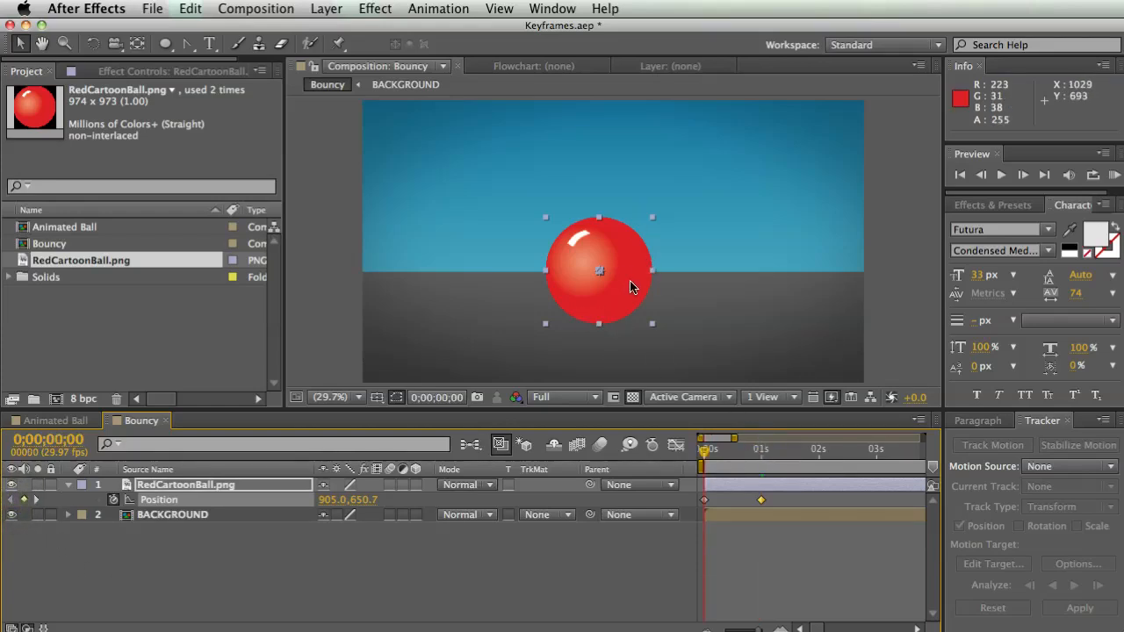
At 0;00;00;16, raise the ball vertically to about 905, 318 and inspect its motion path up close.
{"action": "left_click_drag", "start_coordinate": [708, 461], "coordinate": [735, 461]}
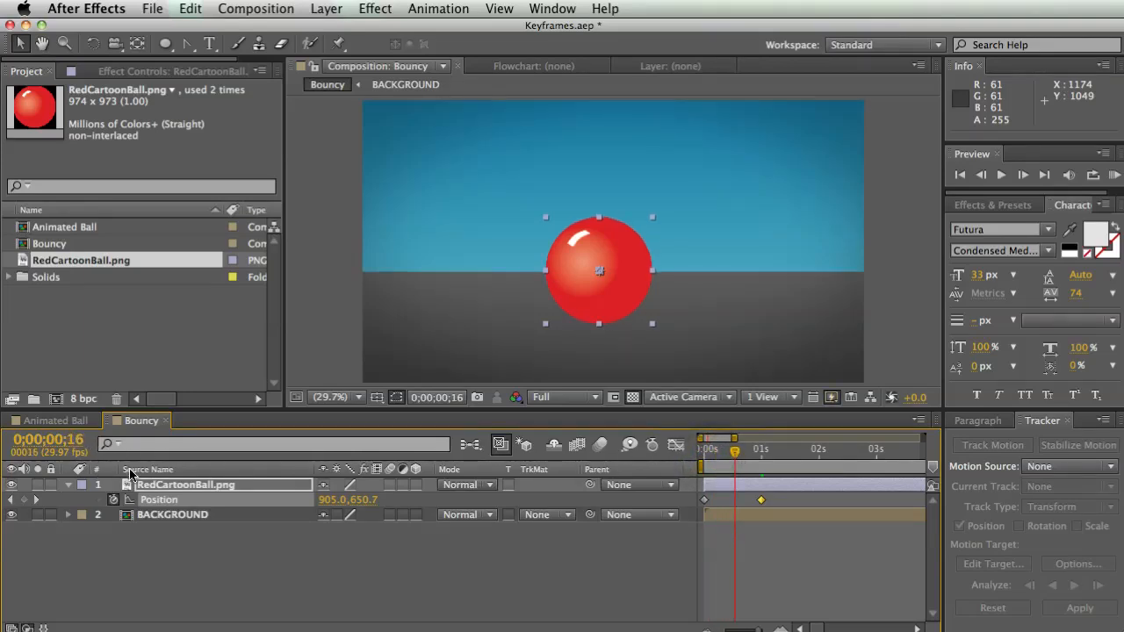
{"action": "left_click_drag", "start_coordinate": [627, 291], "coordinate": [636, 211]}
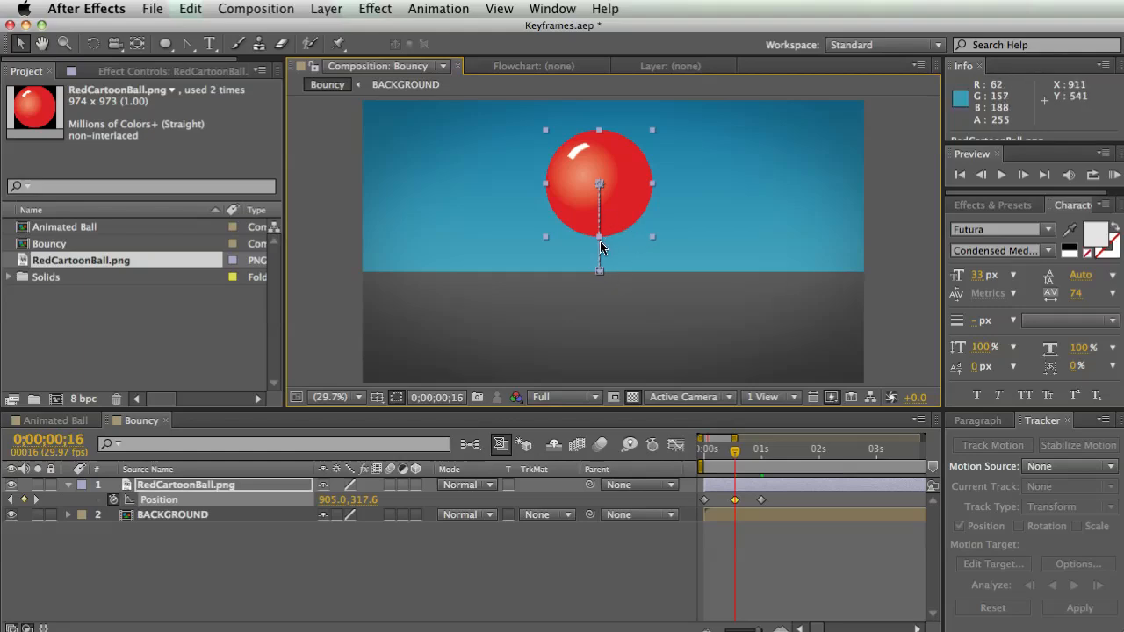
{"action": "scroll", "coordinate": [600, 241], "scroll_direction": "up", "scroll_amount": 4}
{"action": "scroll", "coordinate": [600, 242], "scroll_direction": "down", "scroll_amount": 1}
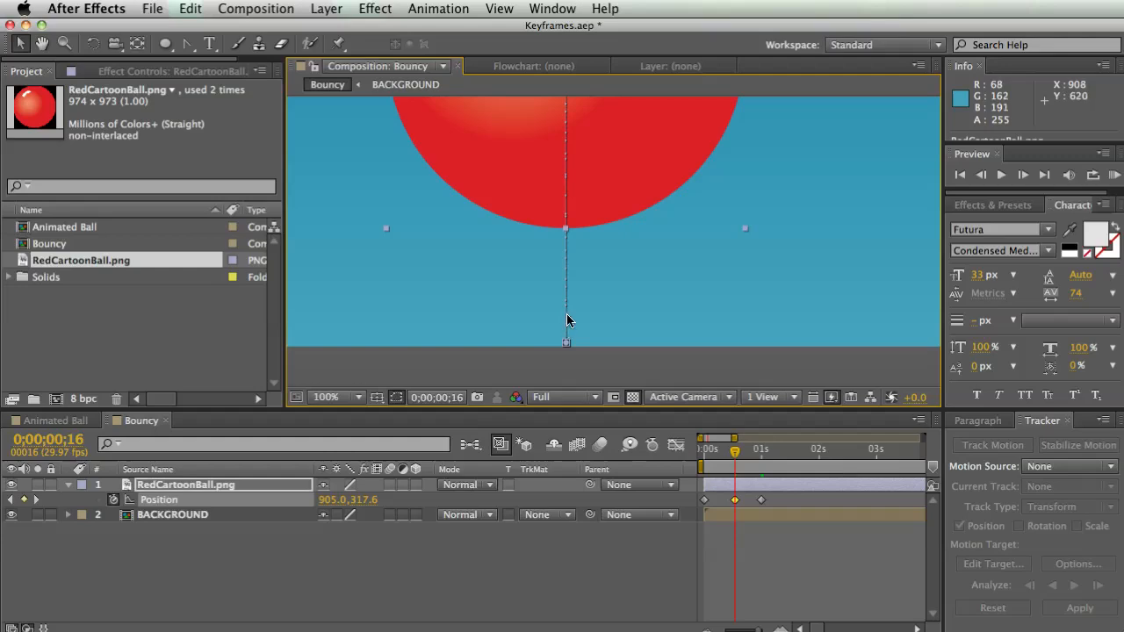
{"action": "scroll", "coordinate": [590, 300], "scroll_direction": "down", "scroll_amount": 2}
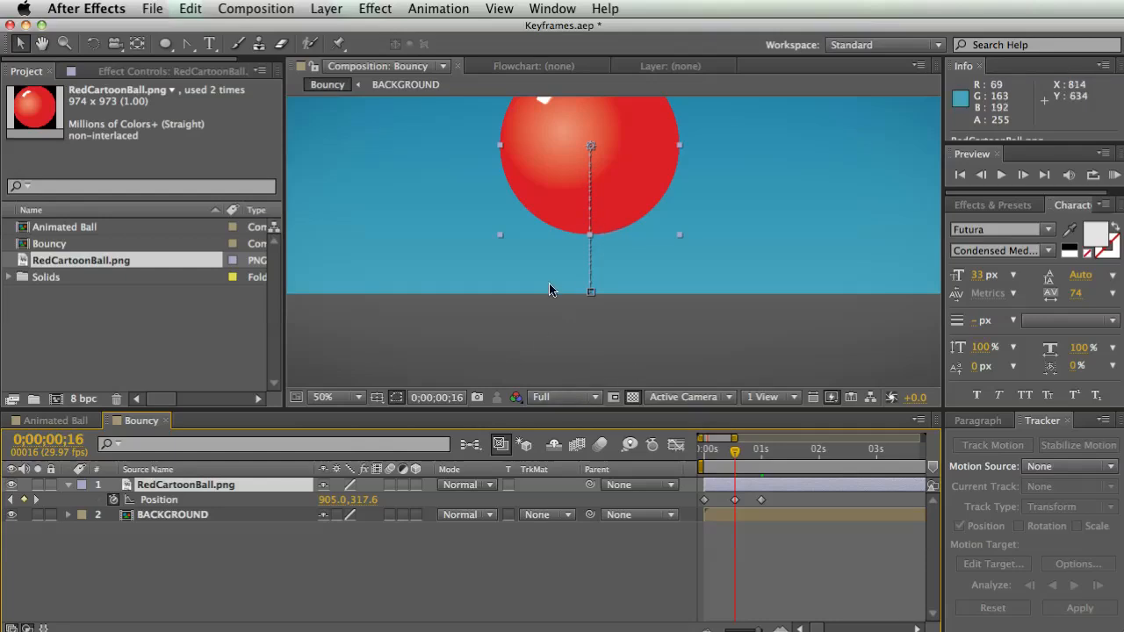
{"action": "scroll", "coordinate": [565, 272], "scroll_direction": "up", "scroll_amount": 2}
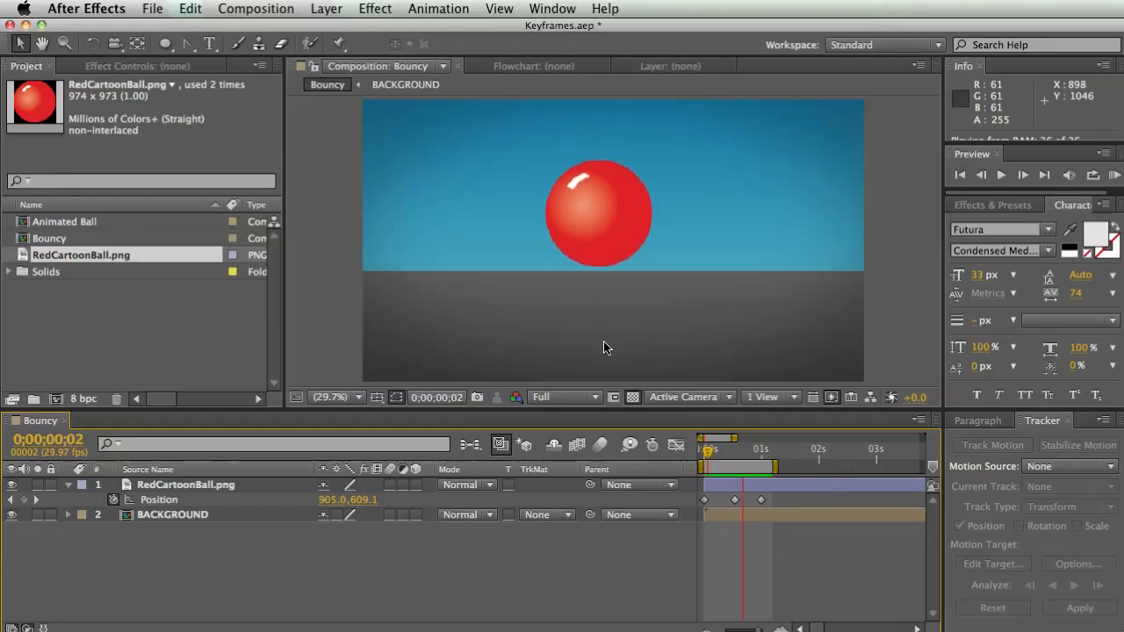
Delete the ball's first Position keyframe and shift the remaining two so the raised position starts at 0;00;00;00.
{"action": "left_click_drag", "start_coordinate": [726, 450], "coordinate": [736, 458]}
{"action": "left_click", "coordinate": [36, 500]}
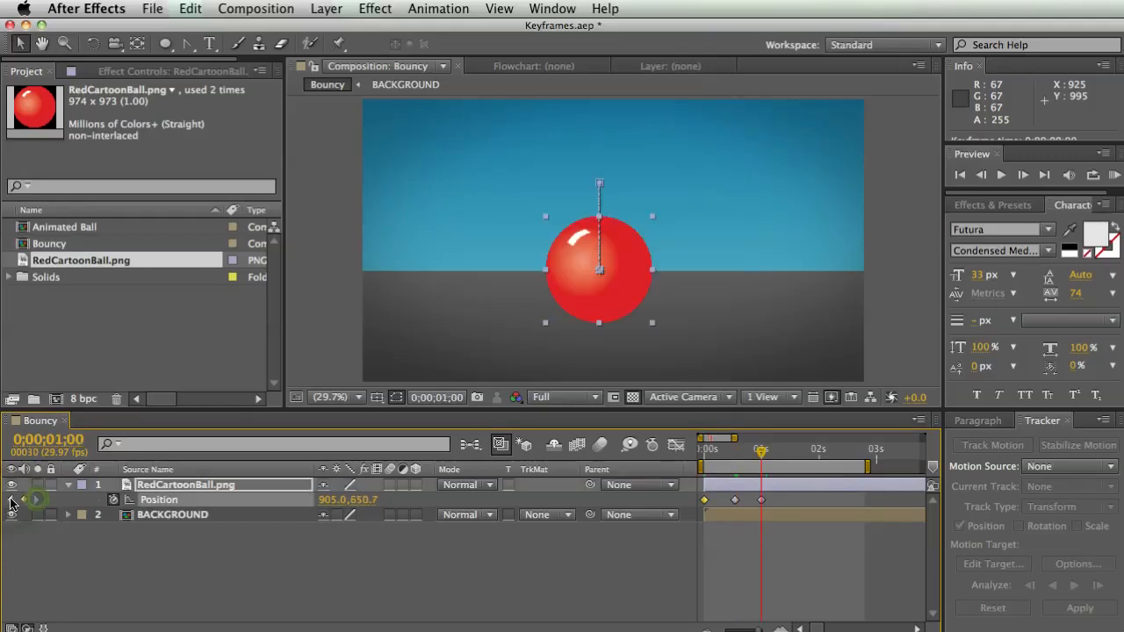
{"action": "left_click", "coordinate": [11, 500]}
{"action": "left_click", "coordinate": [10, 500]}
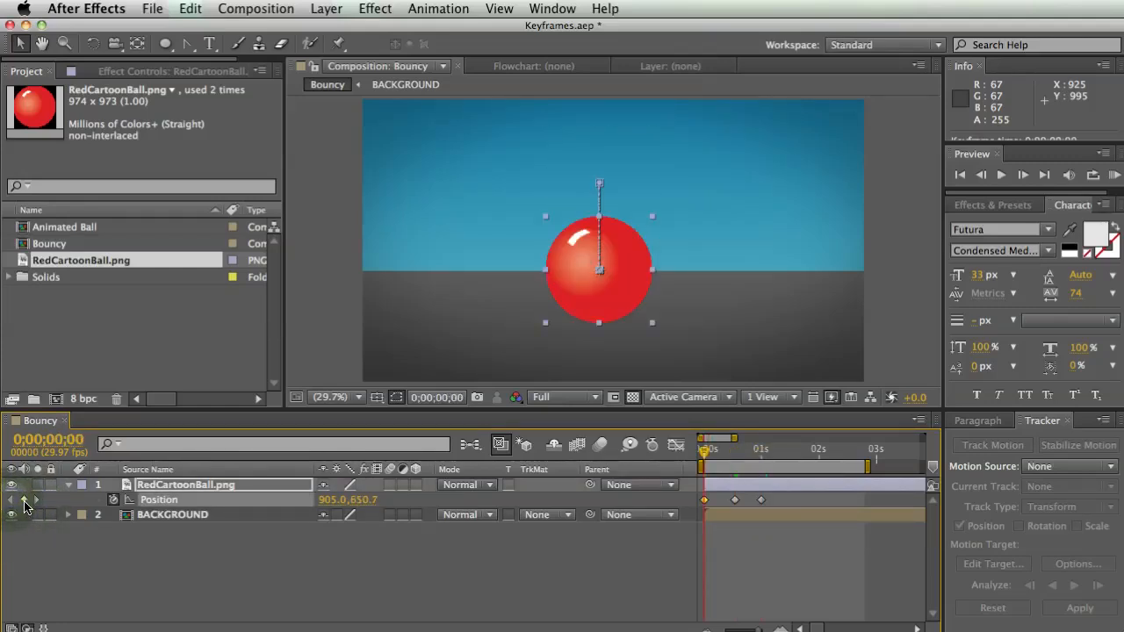
{"action": "left_click", "coordinate": [24, 500]}
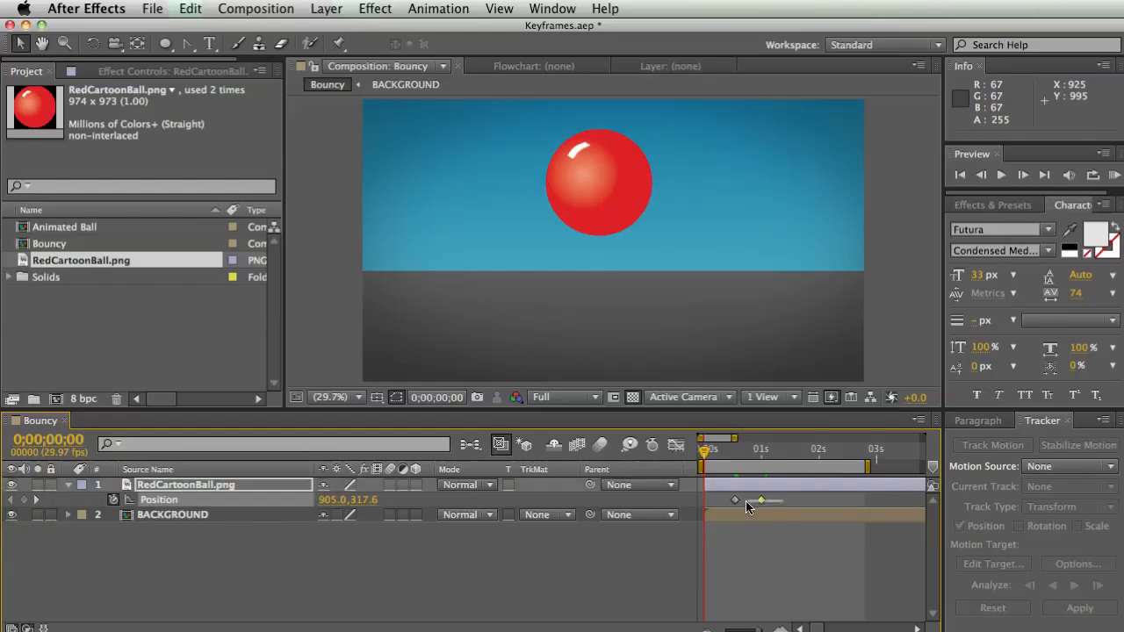
{"action": "mouse_move", "coordinate": [719, 502]}
{"action": "left_mouse_down"}
{"action": "mouse_move", "coordinate": [779, 502]}
{"action": "mouse_move", "coordinate": [706, 504]}
{"action": "left_mouse_up"}
At 0;00;00;29, raise the ball back into the sky at about 905, 321 as a new Position keyframe.
{"action": "left_click_drag", "start_coordinate": [703, 455], "coordinate": [759, 461]}
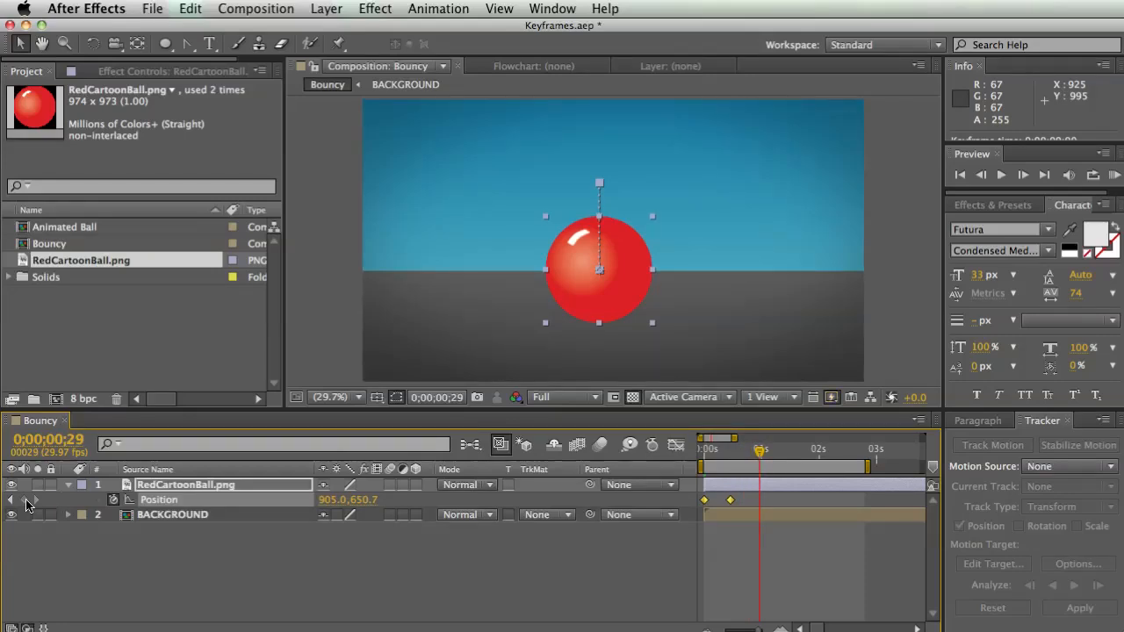
{"action": "left_click_drag", "start_coordinate": [612, 271], "coordinate": [615, 180]}
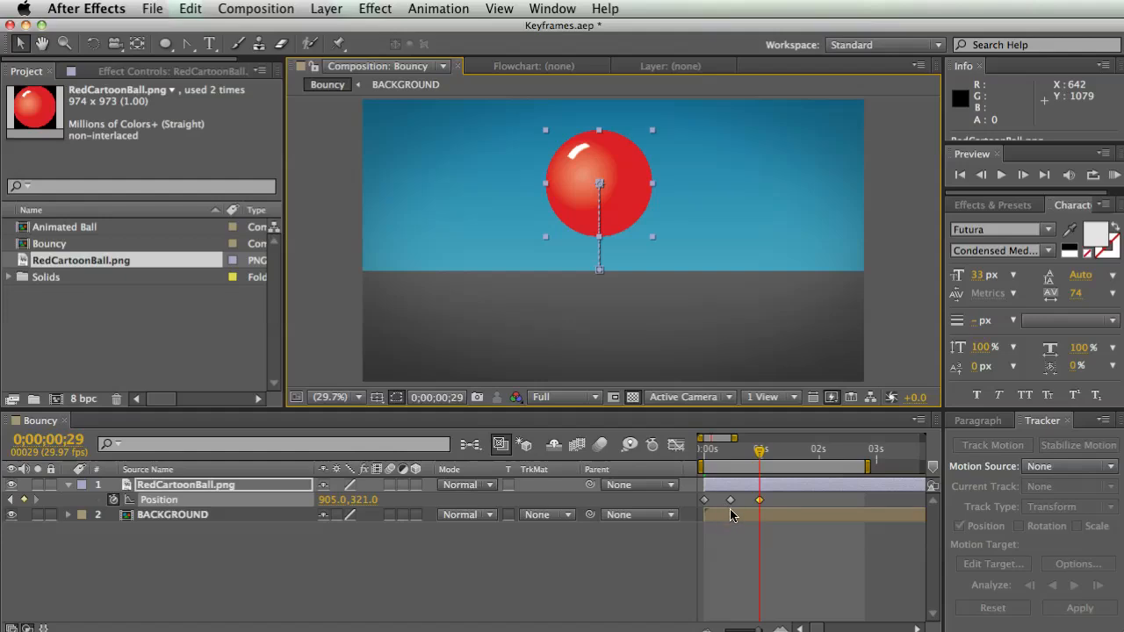
{"action": "scroll", "coordinate": [751, 507], "scroll_direction": "right", "scroll_amount": 1}
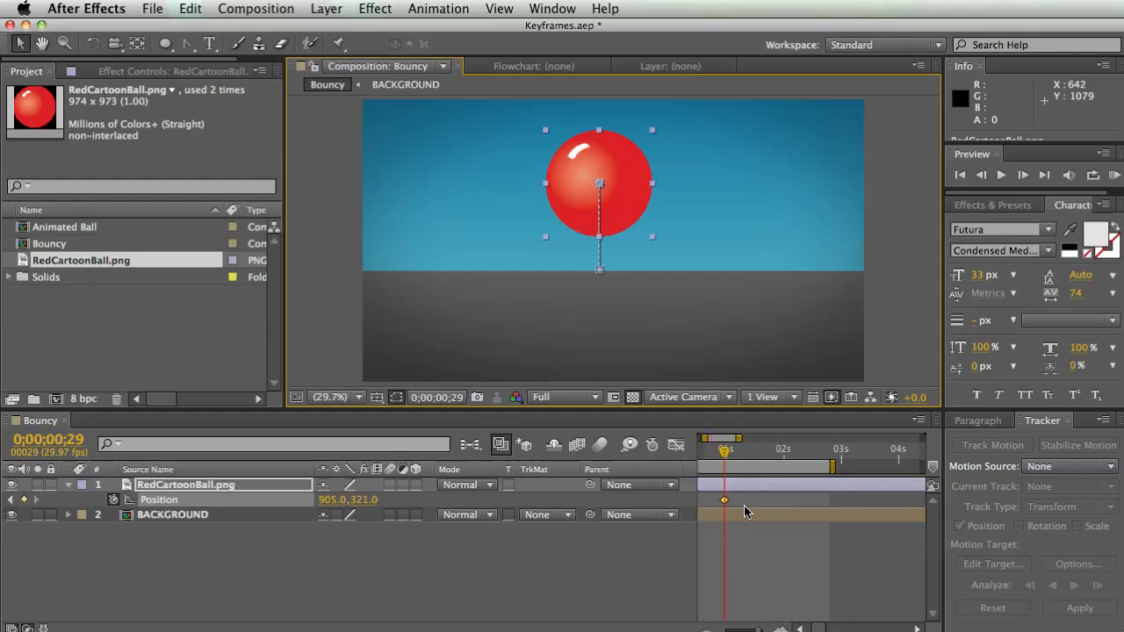
{"action": "left_click_drag", "start_coordinate": [819, 628], "coordinate": [814, 629]}
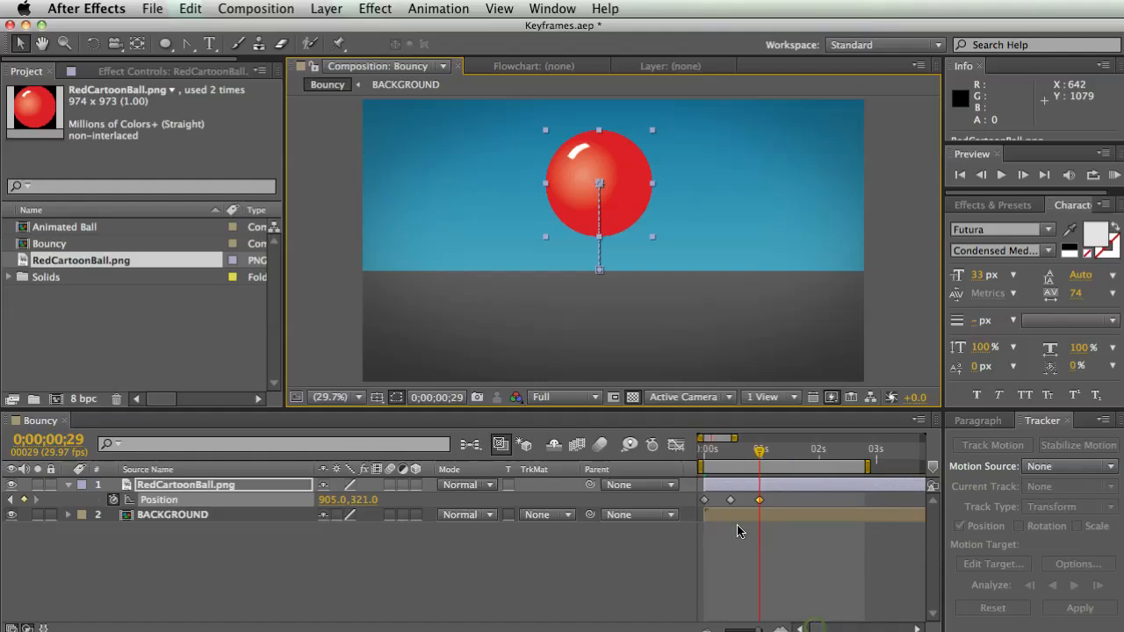
Keyframe the ball down to the horizon at 0;00;01;13 and back up to about 905, 308 just after two seconds.
{"action": "mouse_move", "coordinate": [757, 452]}
{"action": "left_mouse_down"}
{"action": "mouse_move", "coordinate": [699, 458]}
{"action": "mouse_move", "coordinate": [768, 460]}
{"action": "left_mouse_up"}
{"action": "left_click", "coordinate": [431, 572]}
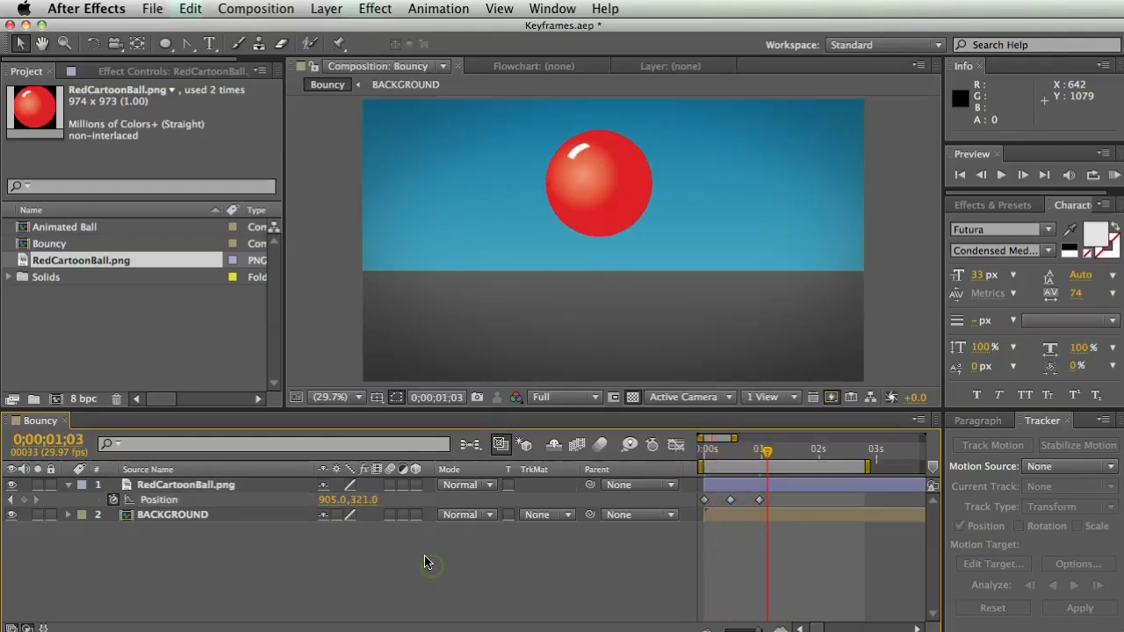
{"action": "mouse_move", "coordinate": [766, 457]}
{"action": "left_mouse_down"}
{"action": "mouse_move", "coordinate": [718, 456]}
{"action": "mouse_move", "coordinate": [760, 465]}
{"action": "mouse_move", "coordinate": [787, 452]}
{"action": "left_mouse_up"}
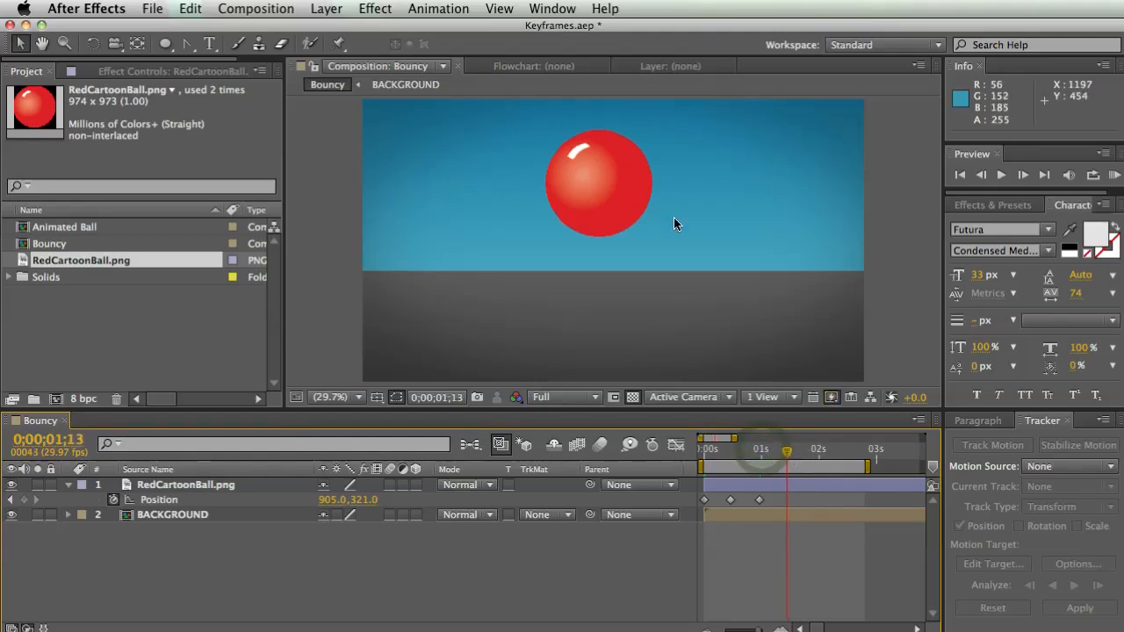
{"action": "left_click_drag", "start_coordinate": [619, 188], "coordinate": [617, 265]}
{"action": "left_click_drag", "start_coordinate": [797, 455], "coordinate": [821, 458]}
{"action": "left_click_drag", "start_coordinate": [632, 271], "coordinate": [633, 189]}
At 0;00;02;17, lower the ball to about 905, 647 and scrub back through the bounce.
{"action": "left_click", "coordinate": [852, 452]}
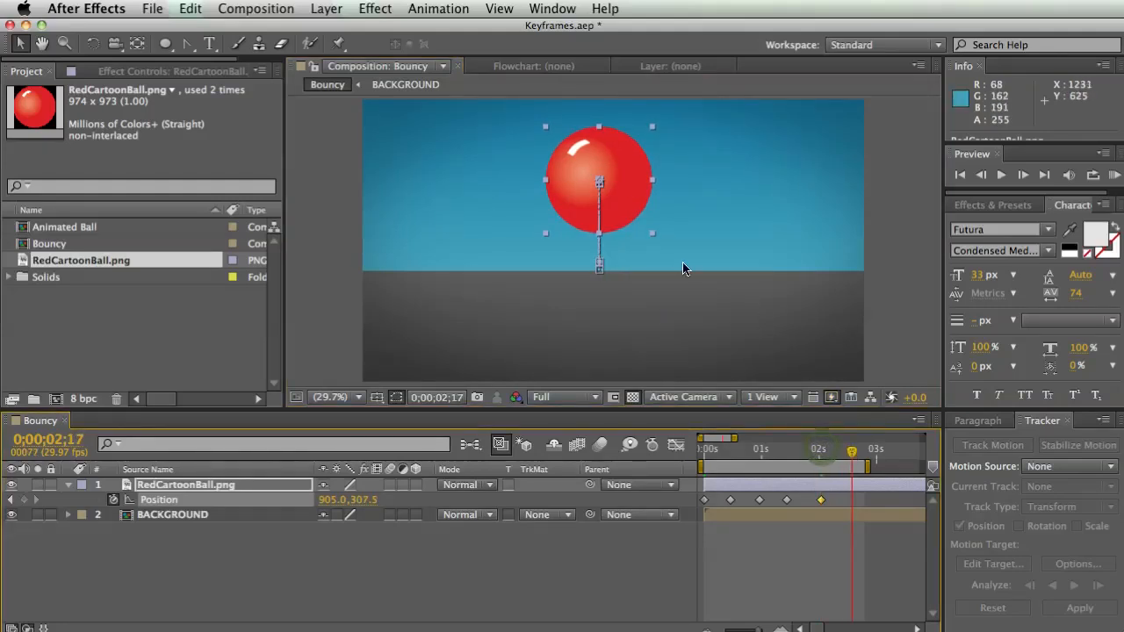
{"action": "left_click_drag", "start_coordinate": [625, 222], "coordinate": [625, 310]}
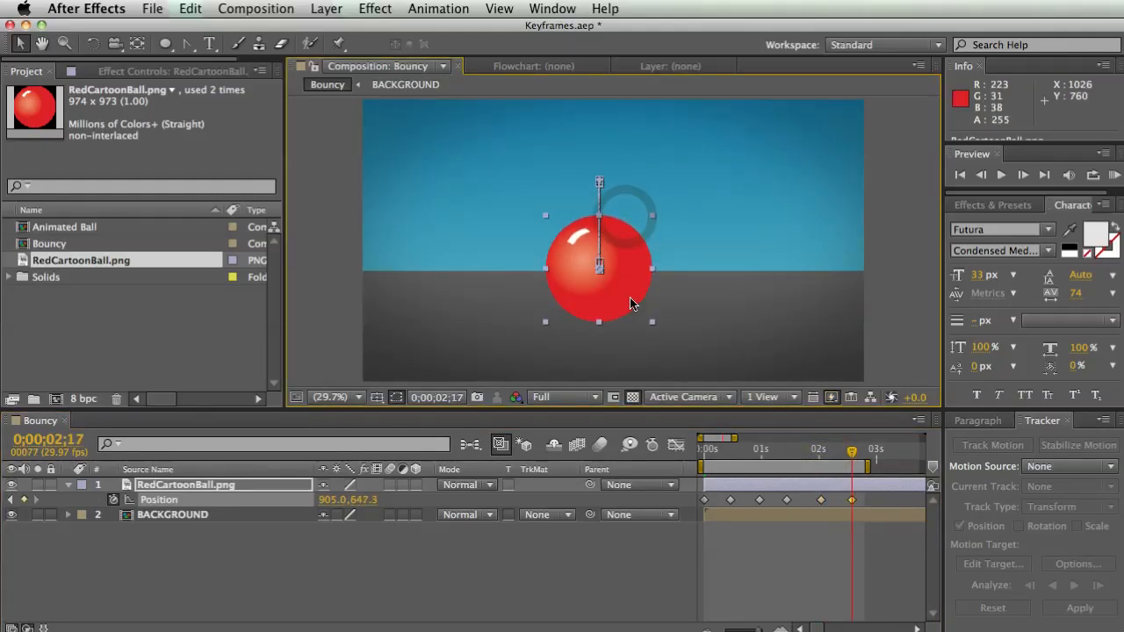
{"action": "left_click_drag", "start_coordinate": [853, 453], "coordinate": [815, 470]}
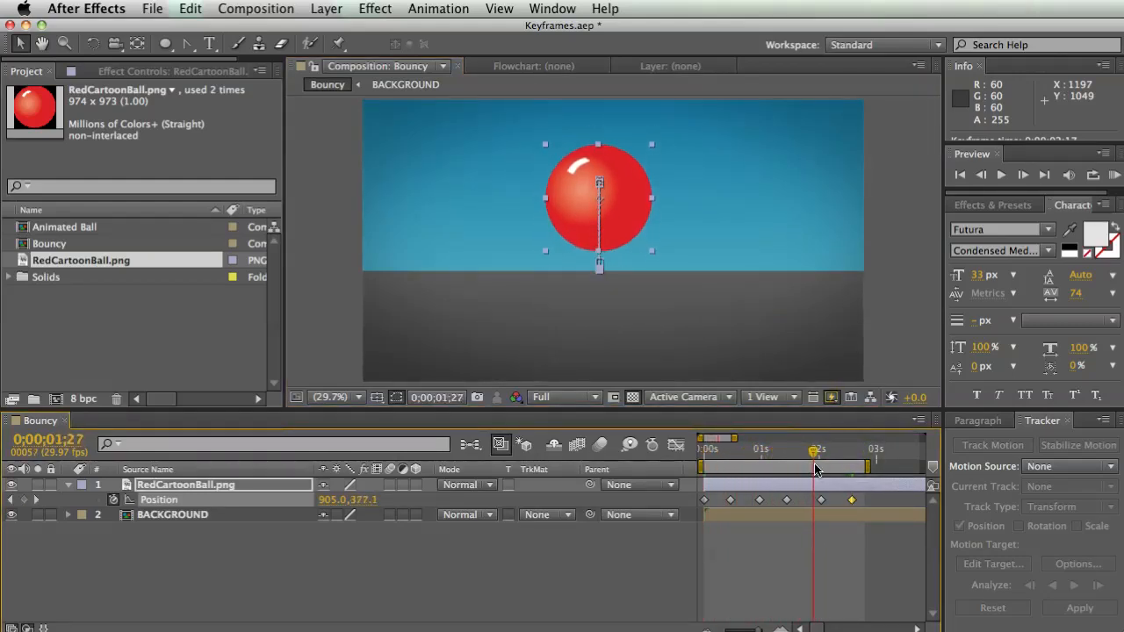
Delete all of the ball's Position keyframes after the first two.
{"action": "left_click", "coordinate": [279, 538]}
{"action": "left_click_drag", "start_coordinate": [882, 493], "coordinate": [745, 511]}
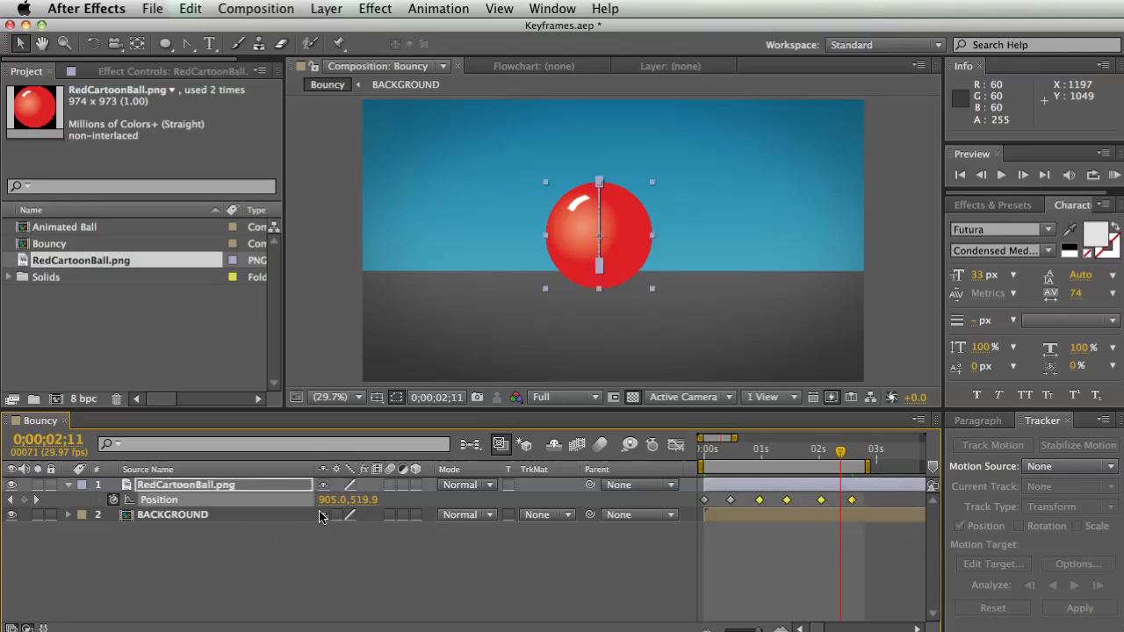
{"action": "key", "text": "Delete"}
Copy the first two Position keyframes and paste them at 0;00;01;00, then twice more further along to repeat the bounce.
{"action": "key", "text": "Home"}
{"action": "left_click_drag", "start_coordinate": [747, 500], "coordinate": [700, 506]}
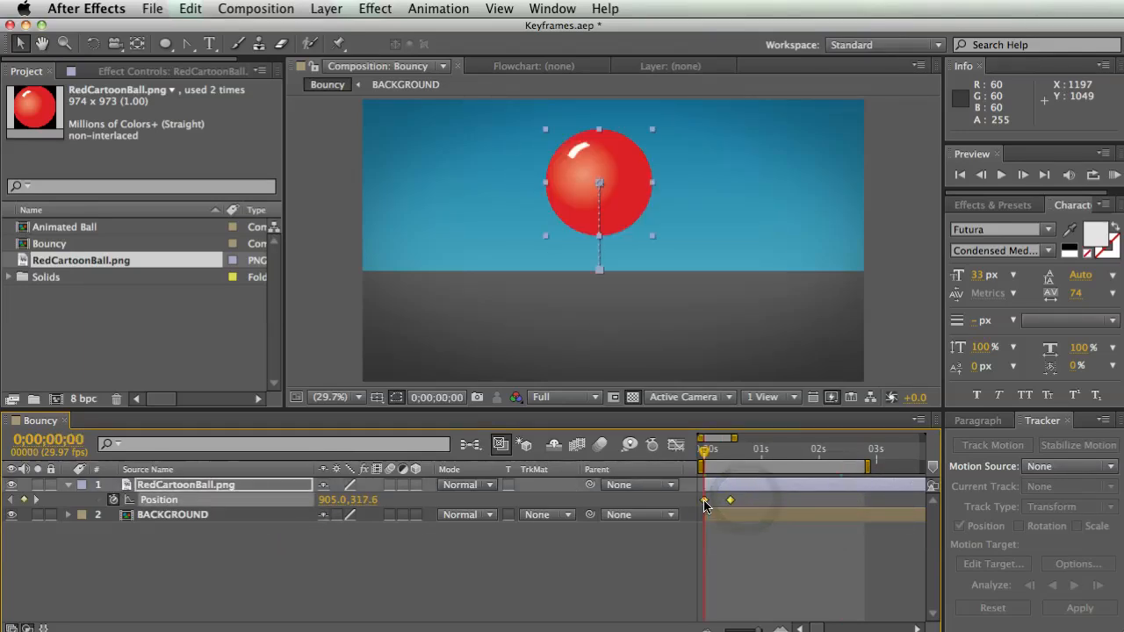
{"action": "key", "text": "ctrl+c"}
{"action": "left_click_drag", "start_coordinate": [735, 450], "coordinate": [761, 455]}
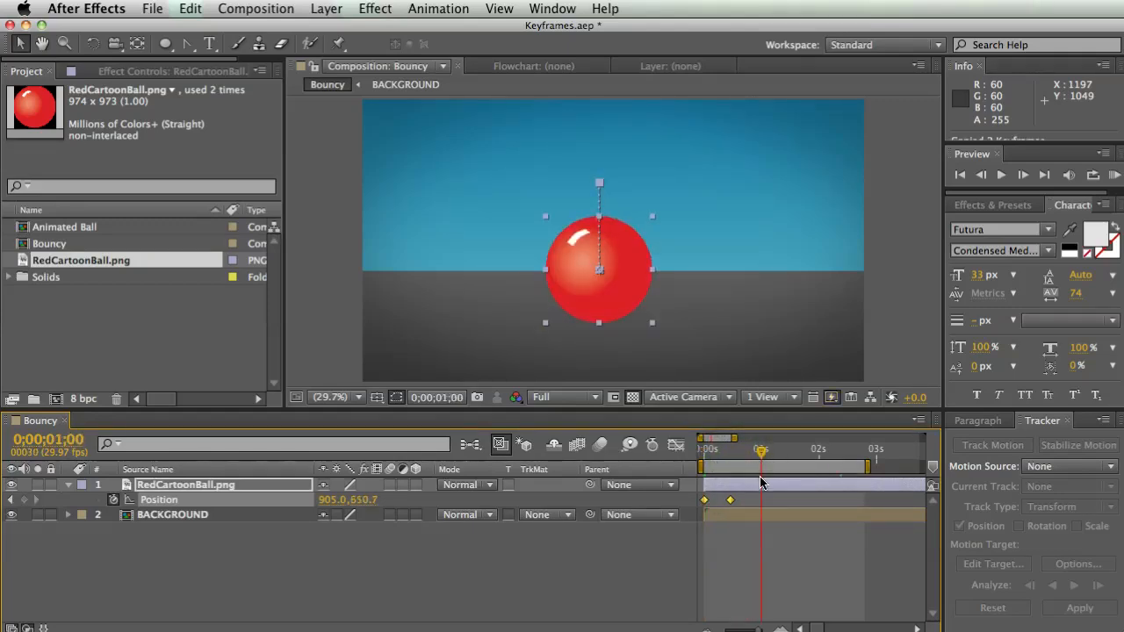
{"action": "key", "text": "ctrl+v"}
{"action": "mouse_move", "coordinate": [764, 455]}
{"action": "left_mouse_down"}
{"action": "mouse_move", "coordinate": [899, 467]}
{"action": "mouse_move", "coordinate": [703, 462]}
{"action": "mouse_move", "coordinate": [849, 464]}
{"action": "mouse_move", "coordinate": [693, 473]}
{"action": "mouse_move", "coordinate": [746, 455]}
{"action": "mouse_move", "coordinate": [764, 456]}
{"action": "mouse_move", "coordinate": [714, 472]}
{"action": "mouse_move", "coordinate": [783, 473]}
{"action": "left_mouse_up"}
{"action": "key", "text": "ctrl+v"}
{"action": "key", "text": "ctrl+v"}
{"action": "left_click", "coordinate": [651, 552]}
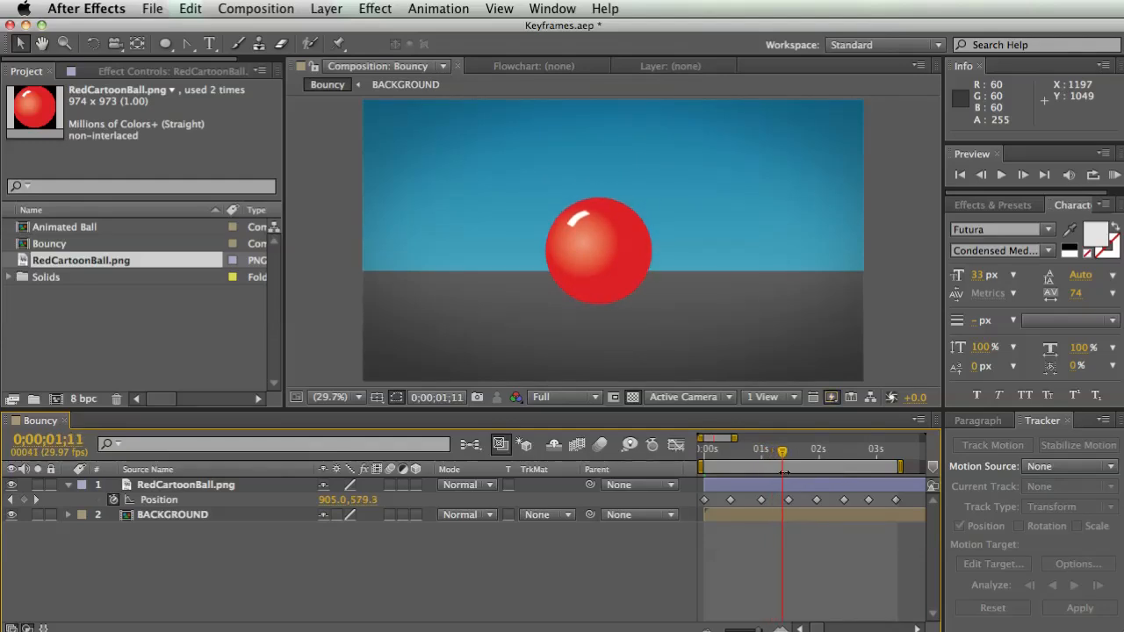
Play a RAM preview of the repeated bounce and return to 0;00;00;00.
{"action": "key", "text": "KP_0"}
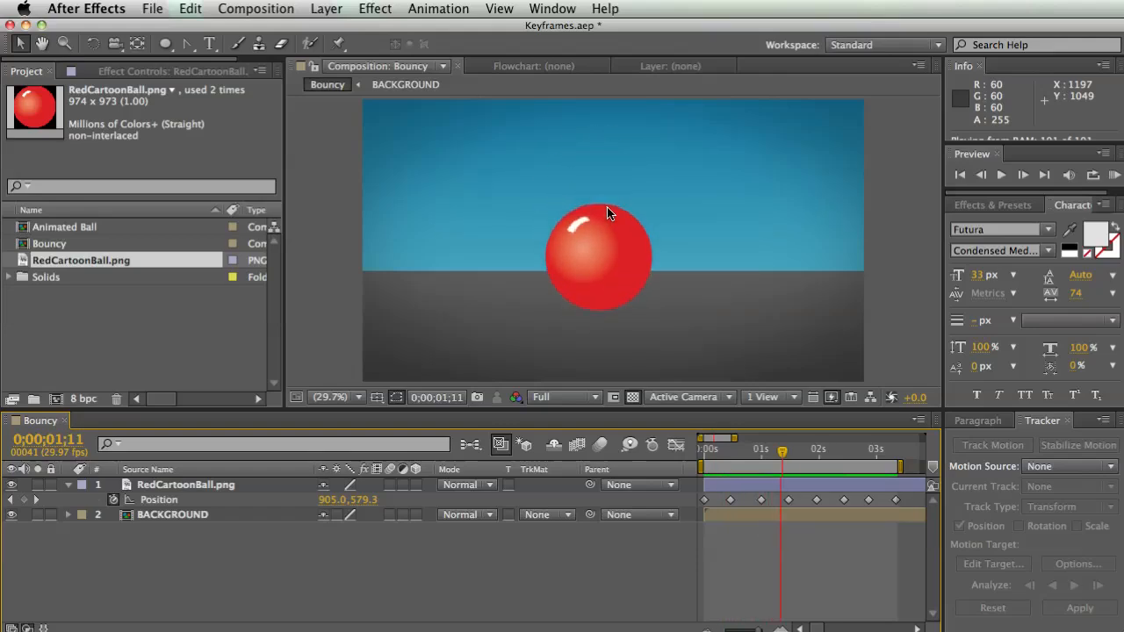
{"action": "left_click", "coordinate": [728, 453]}
{"action": "key", "text": "space"}
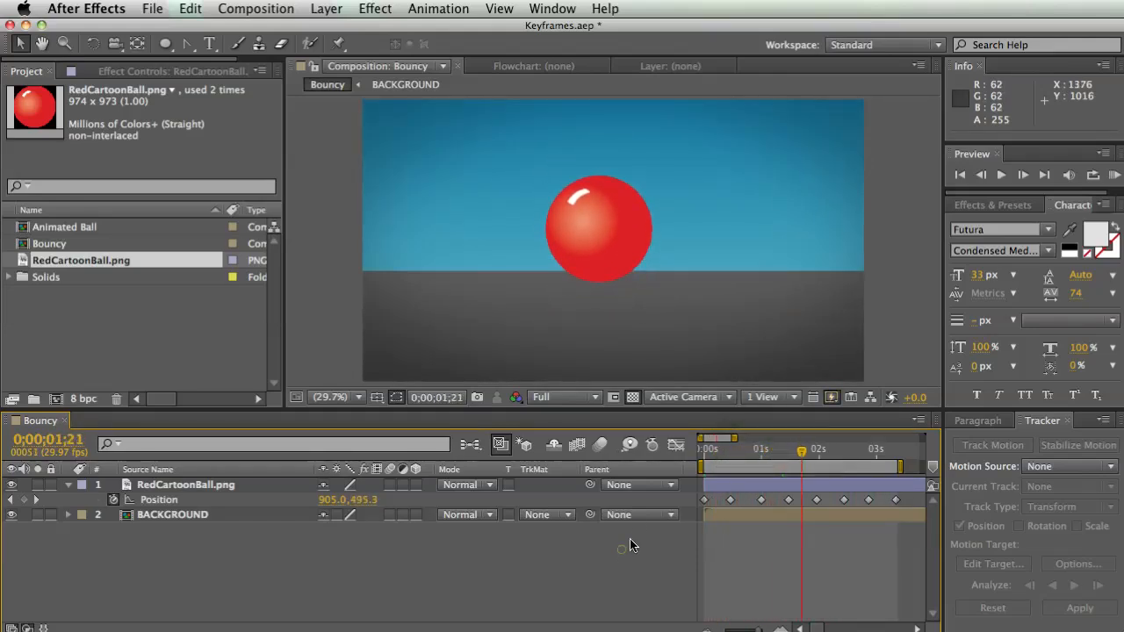
{"action": "left_click_drag", "start_coordinate": [799, 454], "coordinate": [702, 455]}
Show all the ball's Position keyframes in the Graph Editor and scrub through the first drop to compare the motion with the curve.
{"action": "left_click_drag", "start_coordinate": [912, 502], "coordinate": [785, 503]}
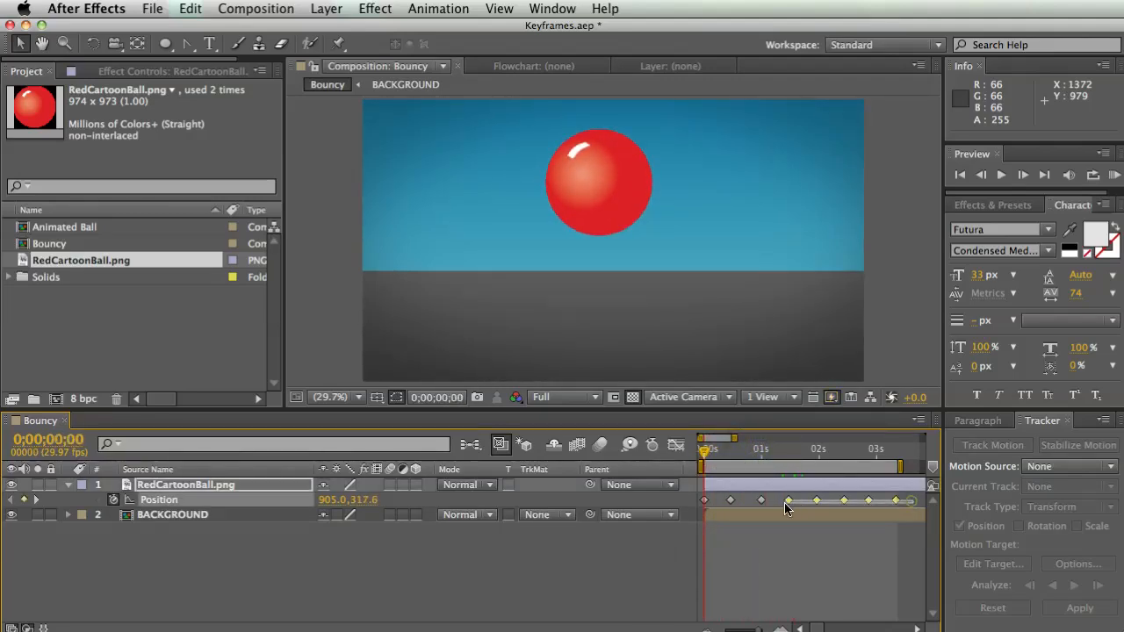
{"action": "left_click_drag", "start_coordinate": [694, 509], "coordinate": [695, 511]}
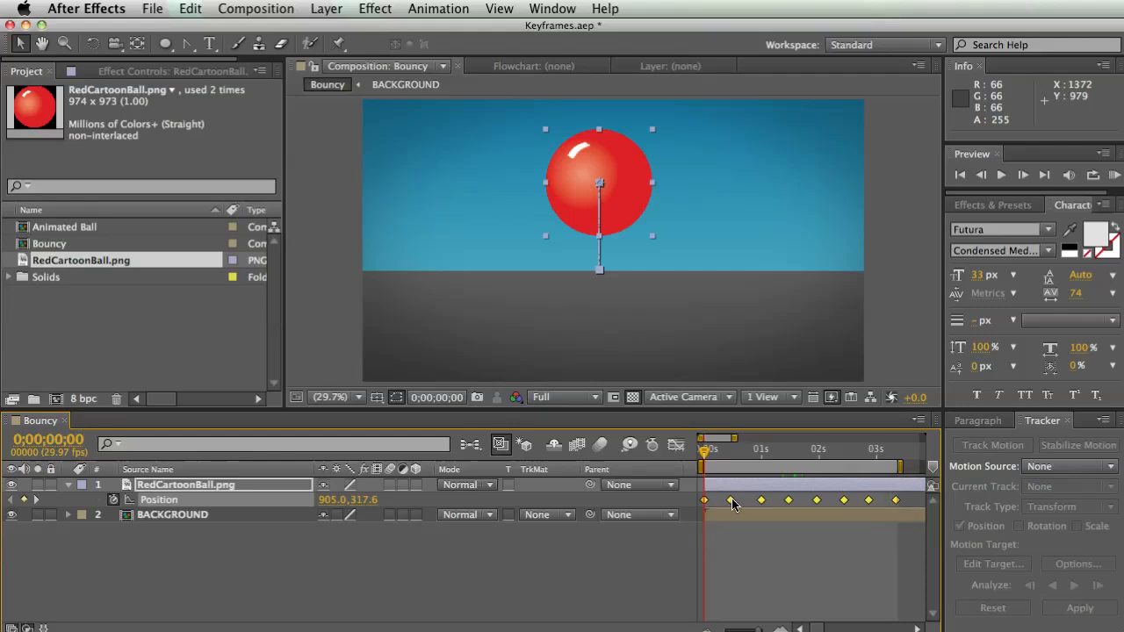
{"action": "left_click", "coordinate": [676, 453]}
{"action": "key", "text": "k"}
{"action": "key", "text": "k"}
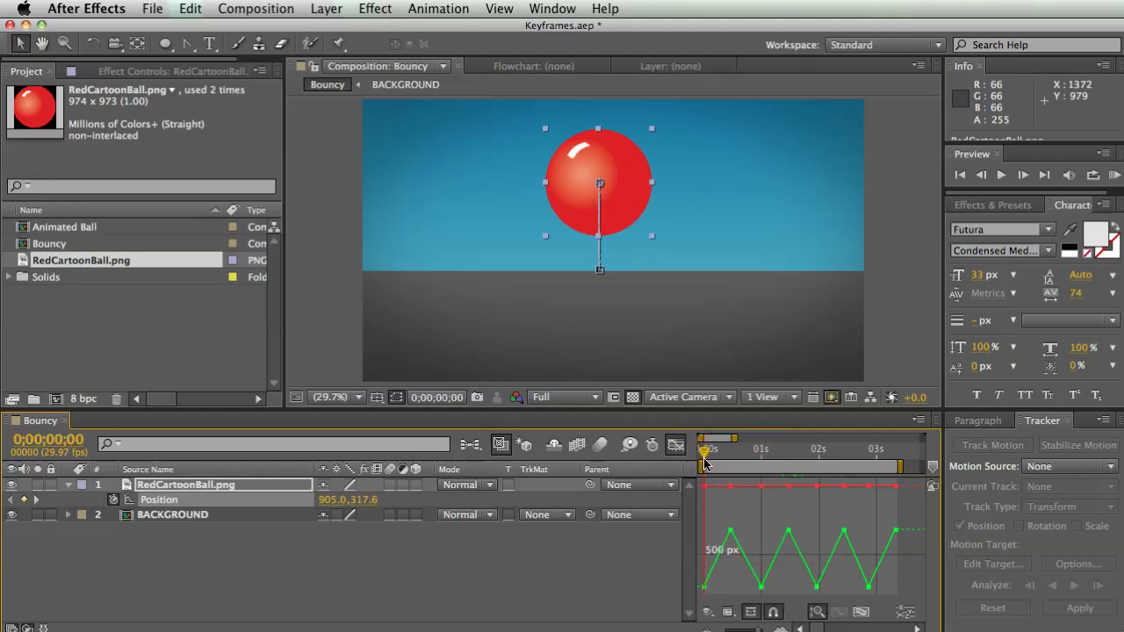
{"action": "left_click_drag", "start_coordinate": [702, 459], "coordinate": [708, 463]}
{"action": "mouse_move", "coordinate": [728, 532]}
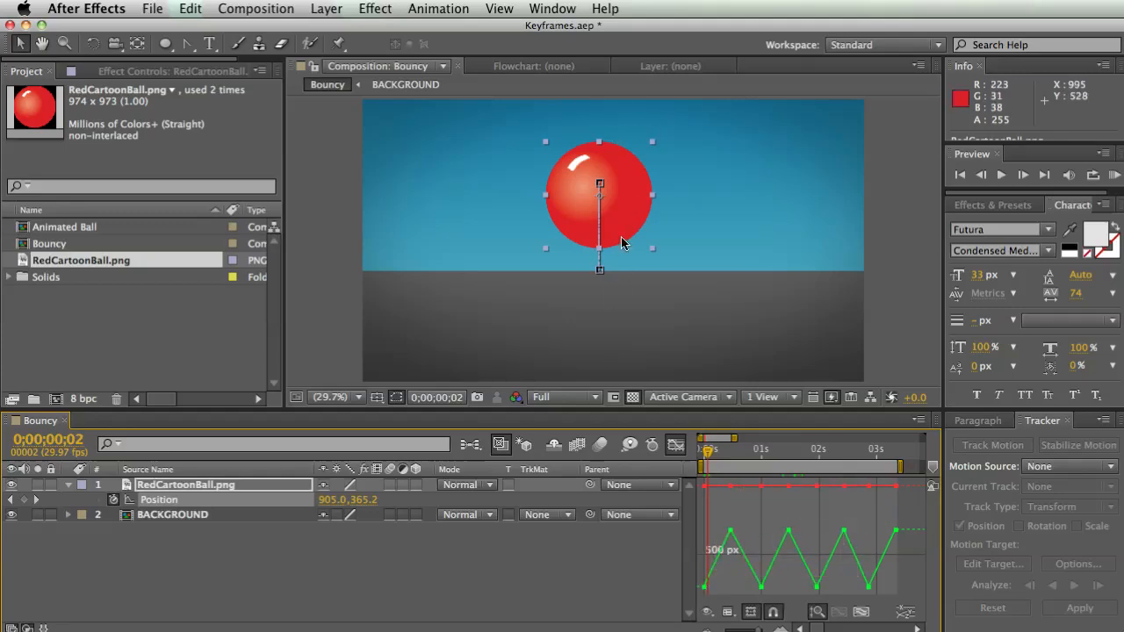
{"action": "left_click", "coordinate": [704, 451]}
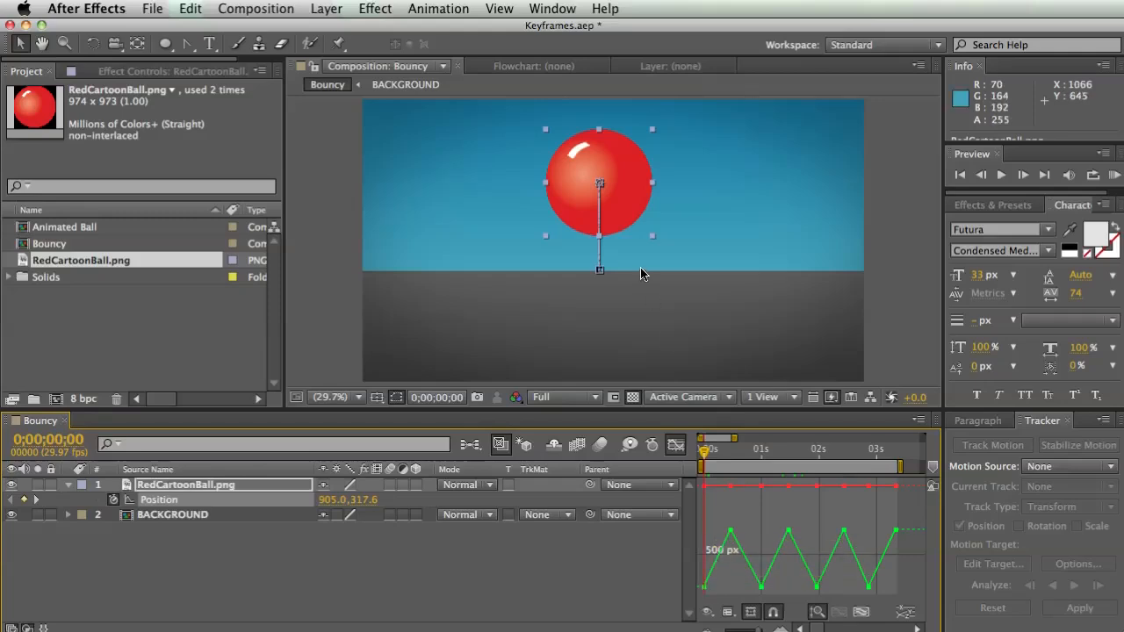
{"action": "left_click_drag", "start_coordinate": [707, 459], "coordinate": [730, 455]}
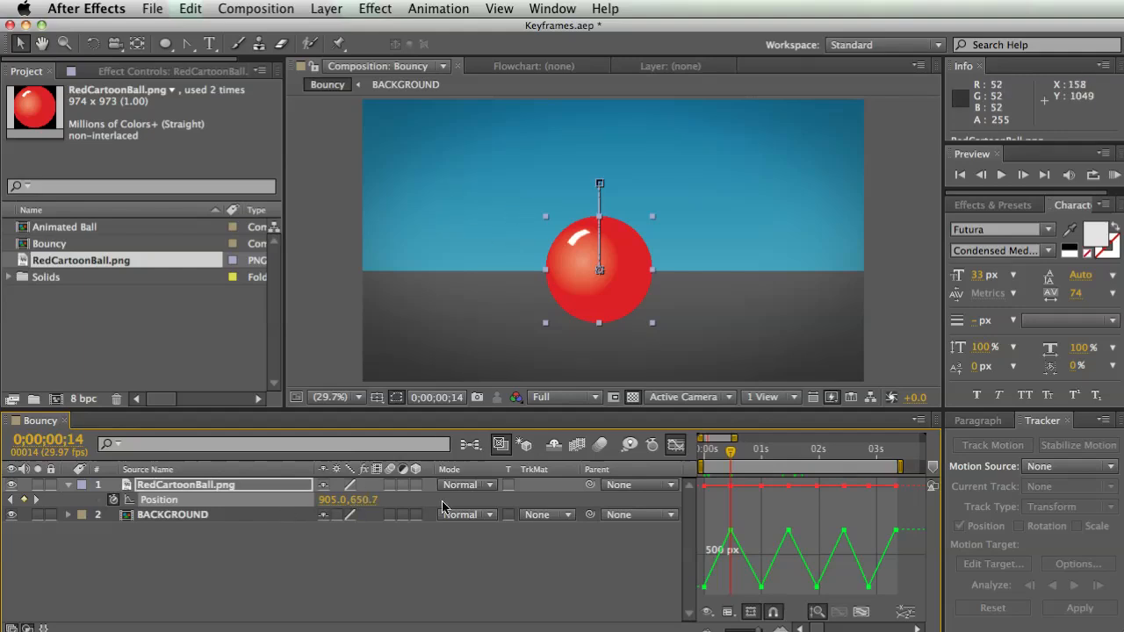
{"action": "left_click_drag", "start_coordinate": [733, 458], "coordinate": [709, 456]}
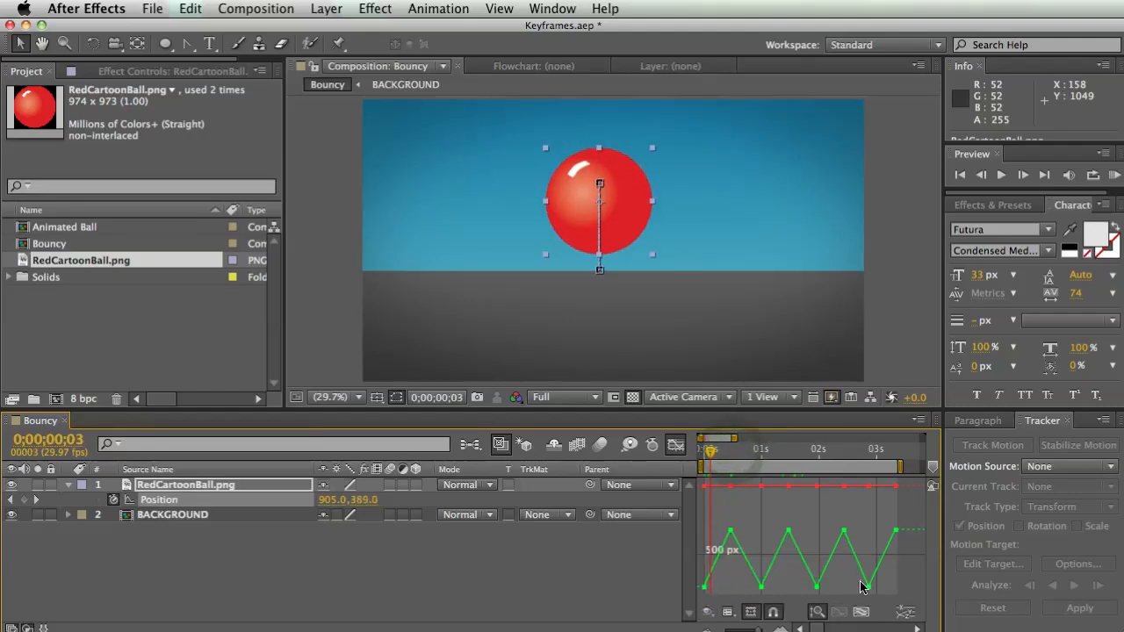
Apply Easy Ease to the four raised Position keyframes at the tops of the bounces and inspect the resulting curve up close.
{"action": "left_click_drag", "start_coordinate": [894, 584], "coordinate": [700, 598]}
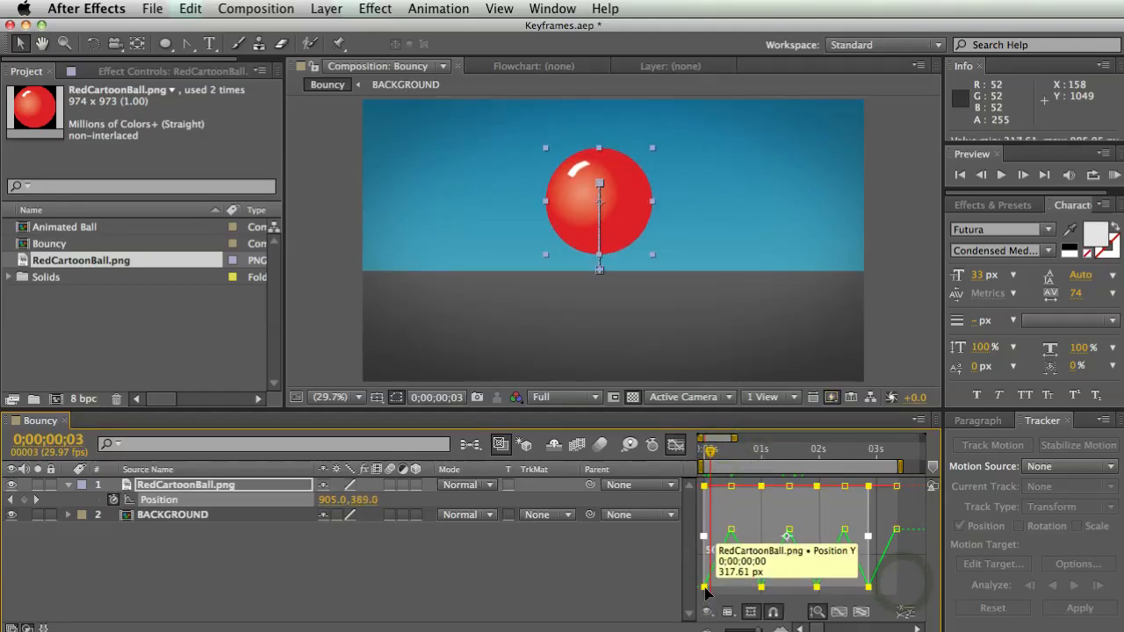
{"action": "left_click_drag", "start_coordinate": [703, 458], "coordinate": [788, 466]}
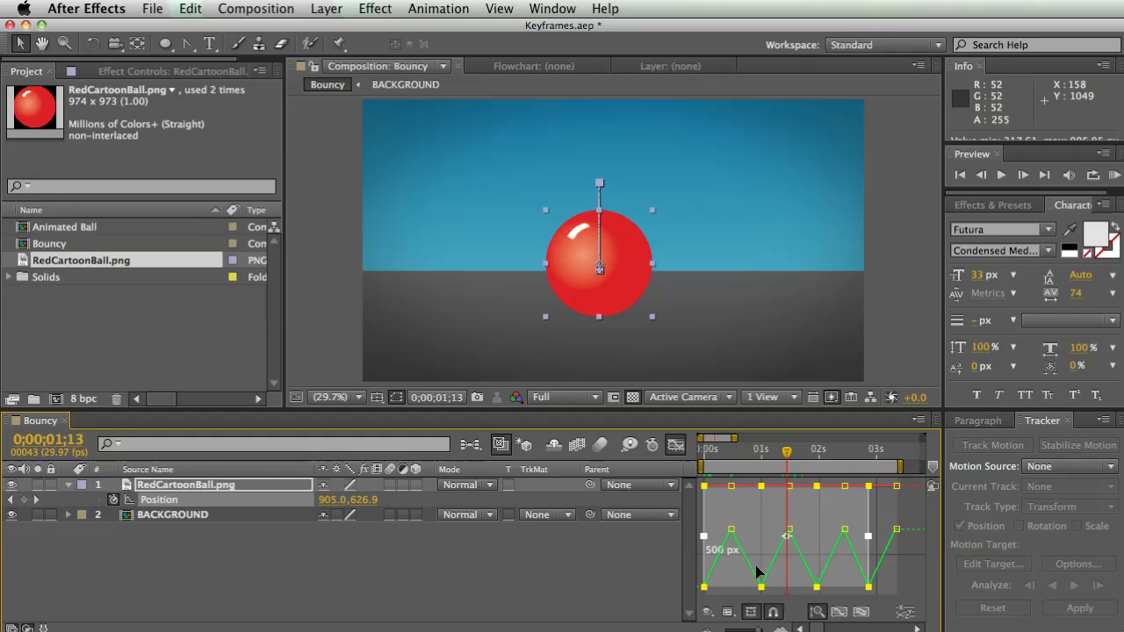
{"action": "mouse_move", "coordinate": [768, 573]}
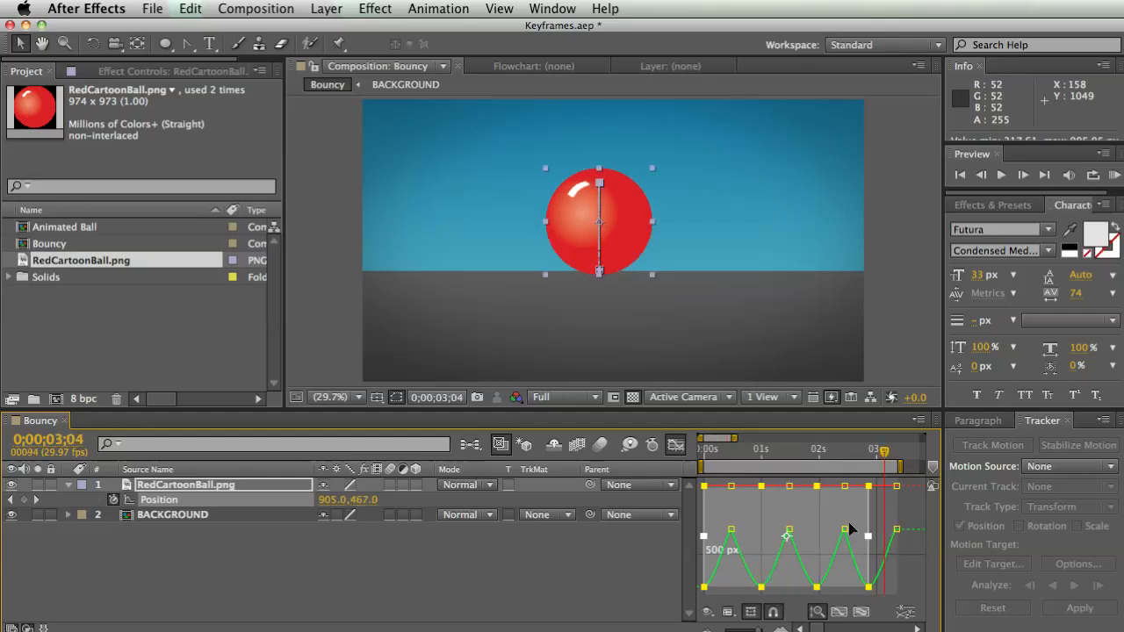
{"action": "left_click", "coordinate": [779, 629]}
{"action": "left_click", "coordinate": [779, 629]}
{"action": "left_click", "coordinate": [816, 628]}
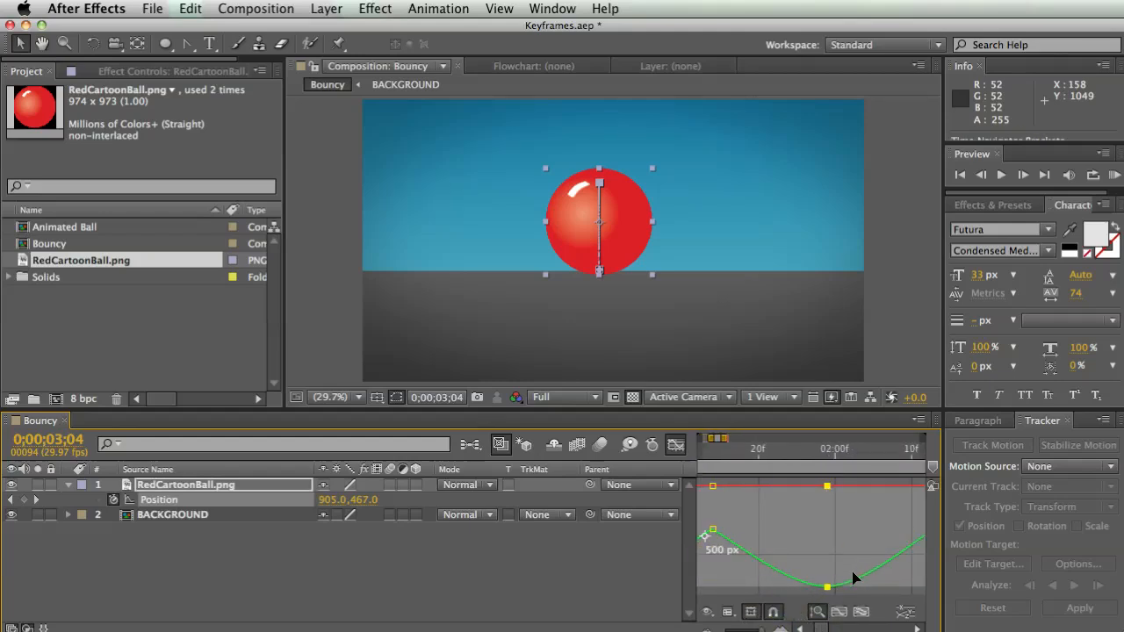
Close the Graph Editor, show the full bounce in the timeline and play a RAM preview of the eased motion.
{"action": "left_click", "coordinate": [604, 570]}
{"action": "left_click", "coordinate": [675, 446]}
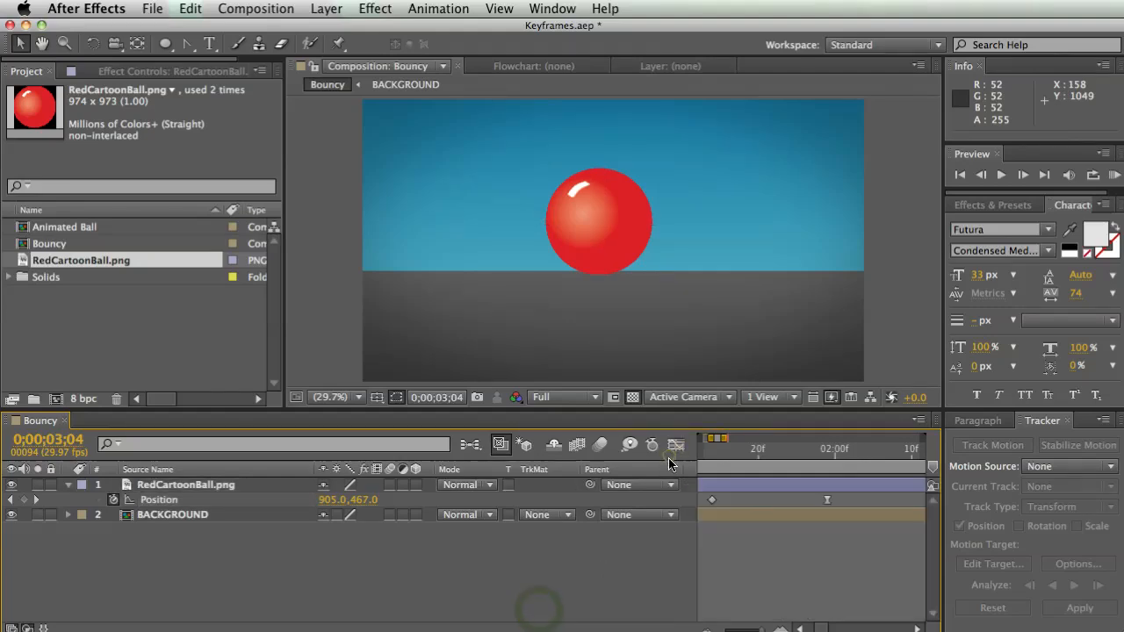
{"action": "left_click", "coordinate": [707, 629]}
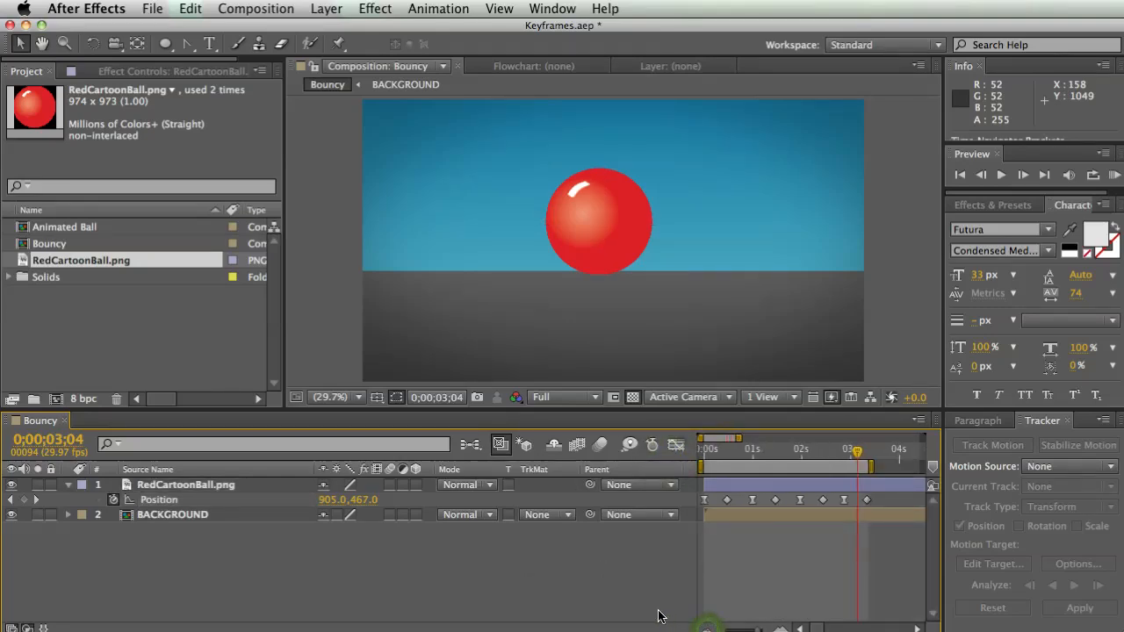
{"action": "key", "text": "KP_0"}
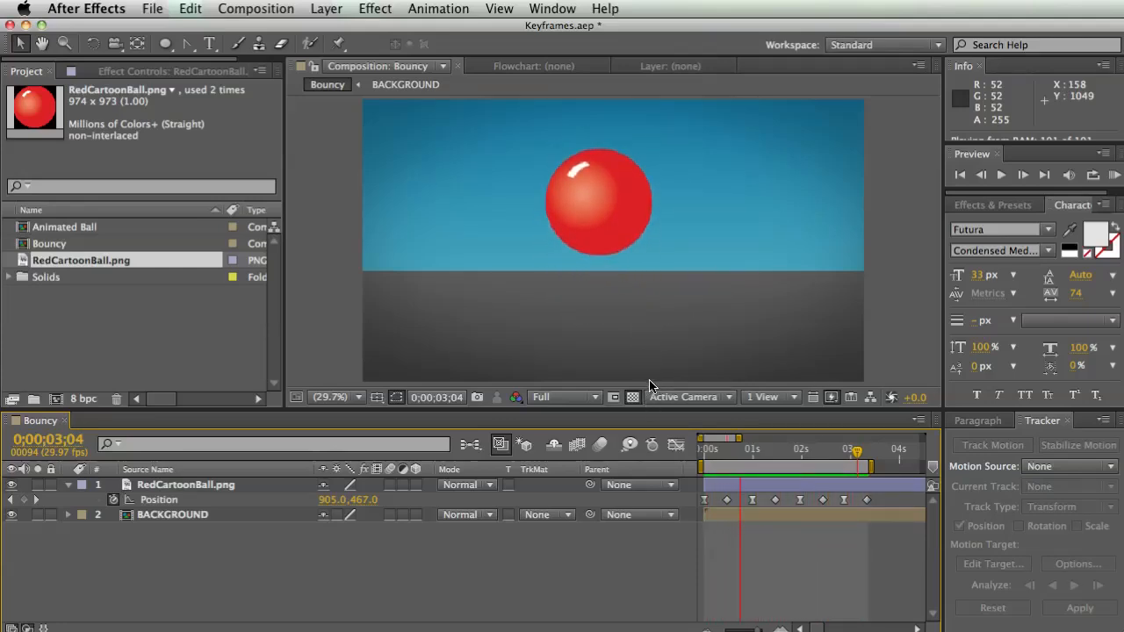
{"action": "key", "text": "space"}
{"action": "left_click", "coordinate": [209, 498]}
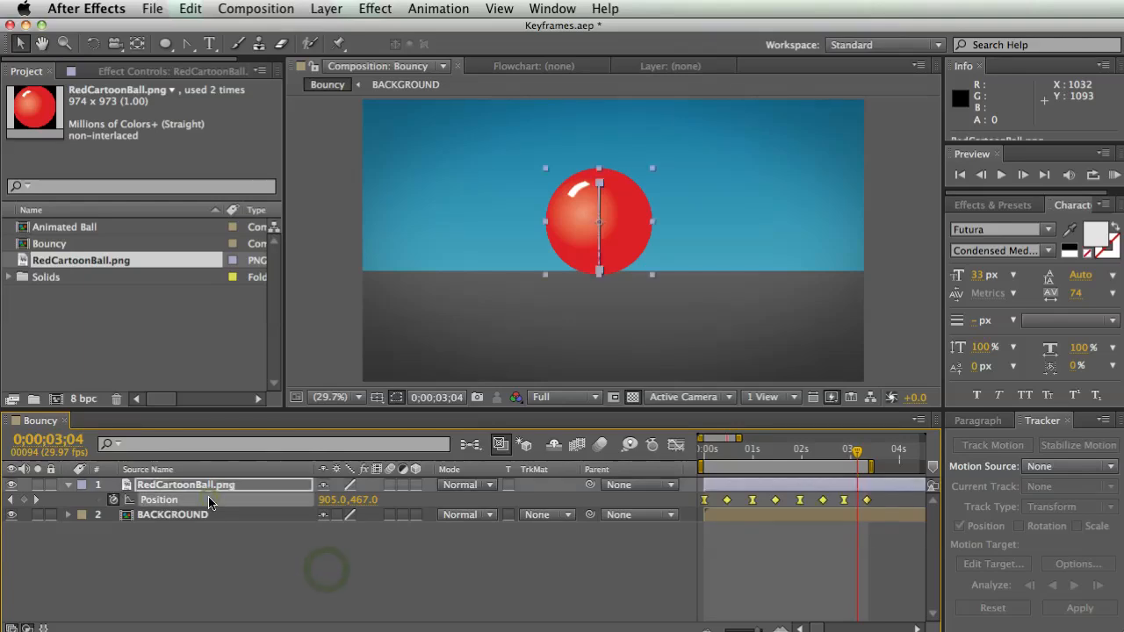
{"action": "left_click", "coordinate": [351, 540]}
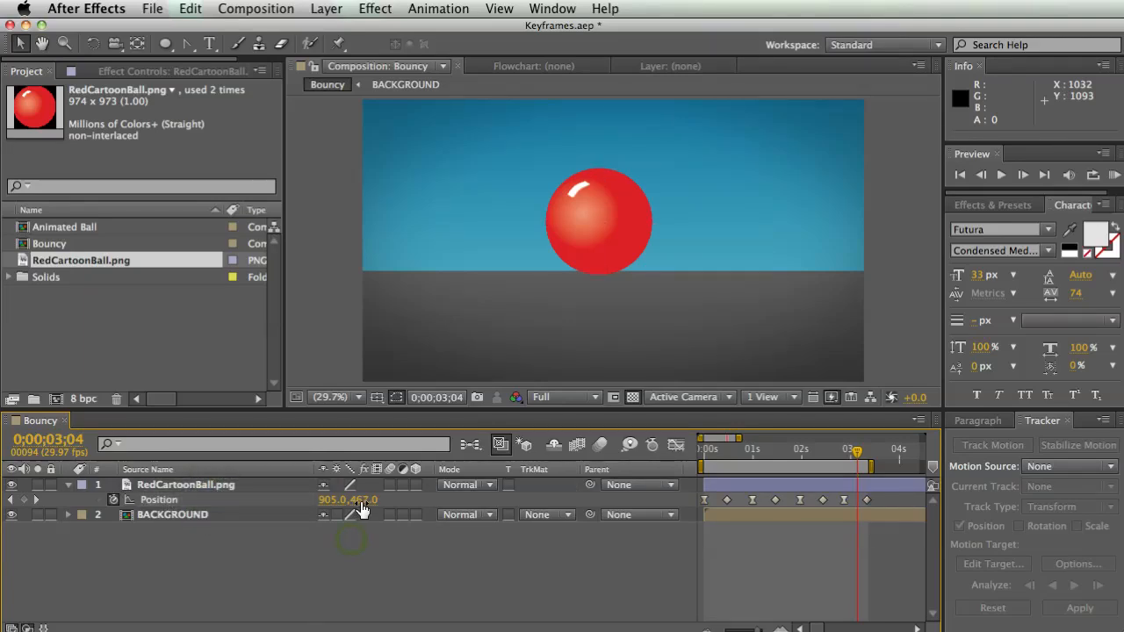
{"action": "left_click", "coordinate": [250, 499]}
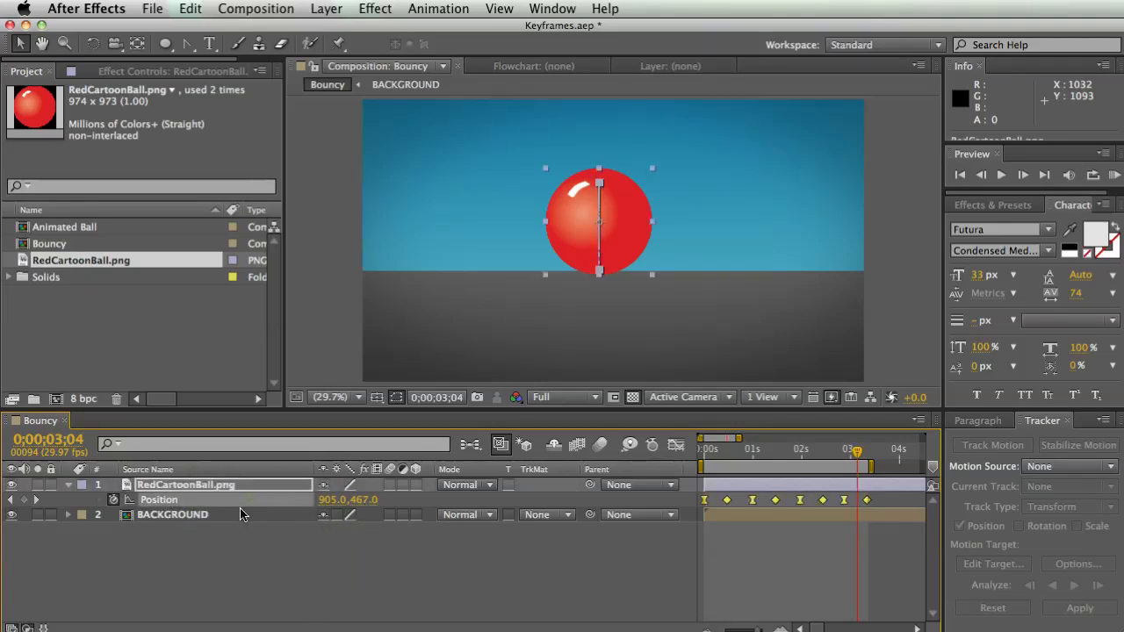
{"action": "left_click", "coordinate": [315, 552]}
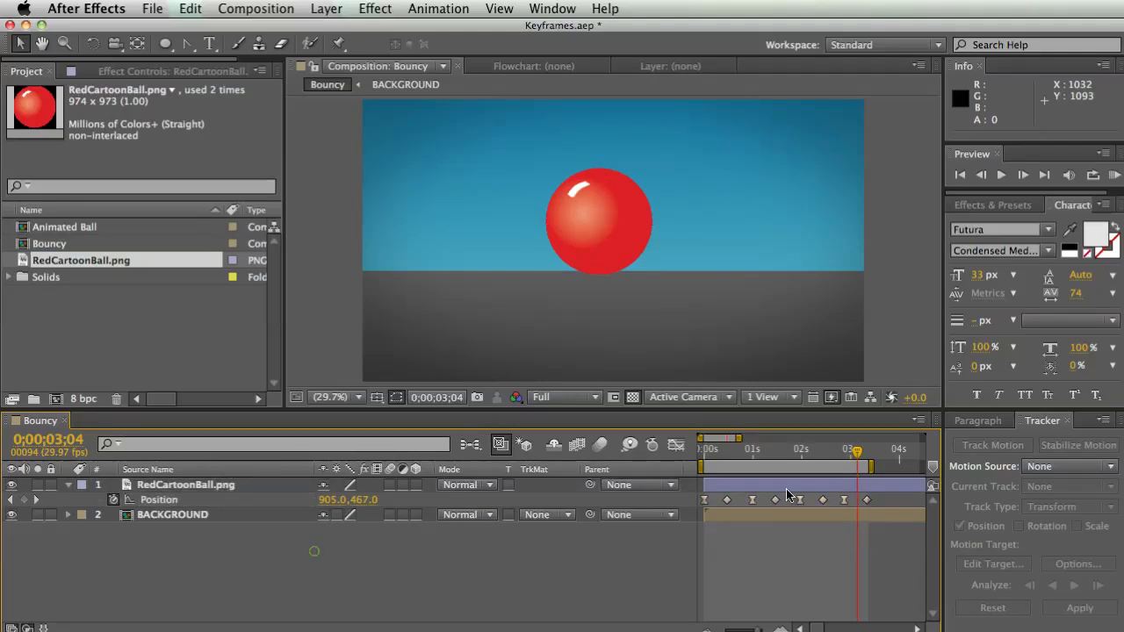
At 0;00;00;00, pre-compose the RedCartoonBall.png layer under its suggested name, moving all attributes into the new composition.
{"action": "left_click_drag", "start_coordinate": [848, 454], "coordinate": [817, 466]}
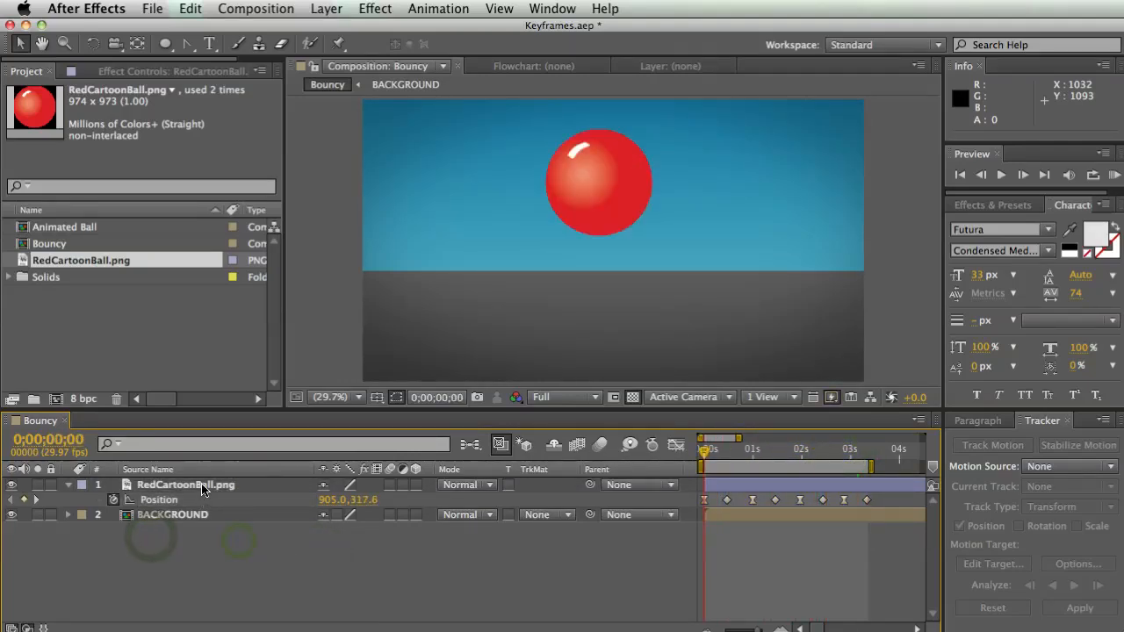
{"action": "left_click", "coordinate": [202, 489]}
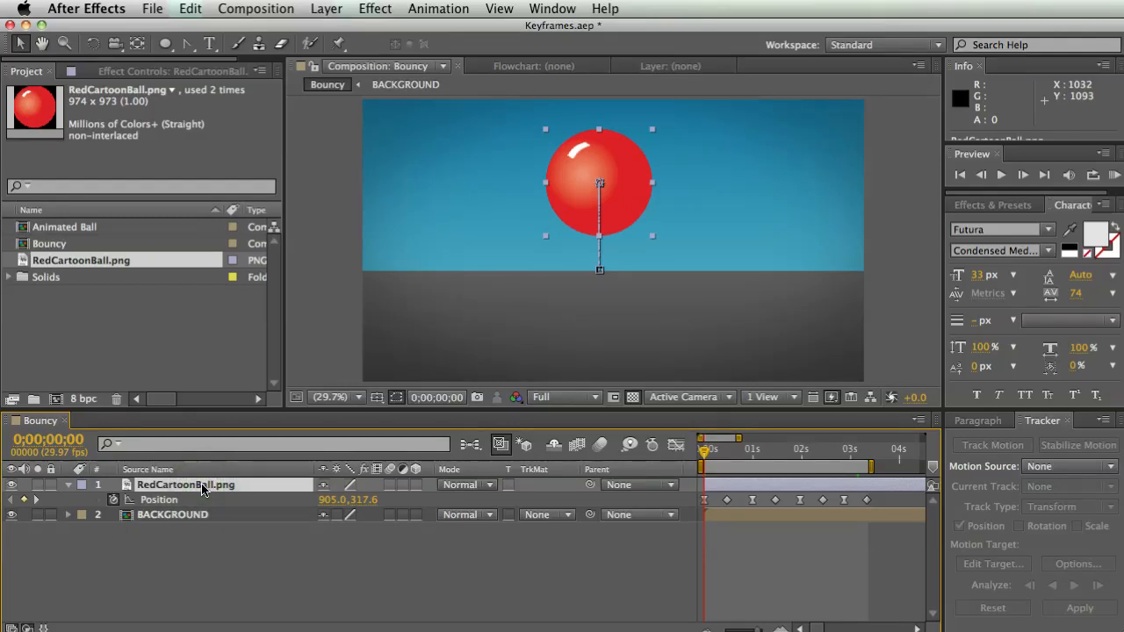
{"action": "left_click", "coordinate": [326, 9]}
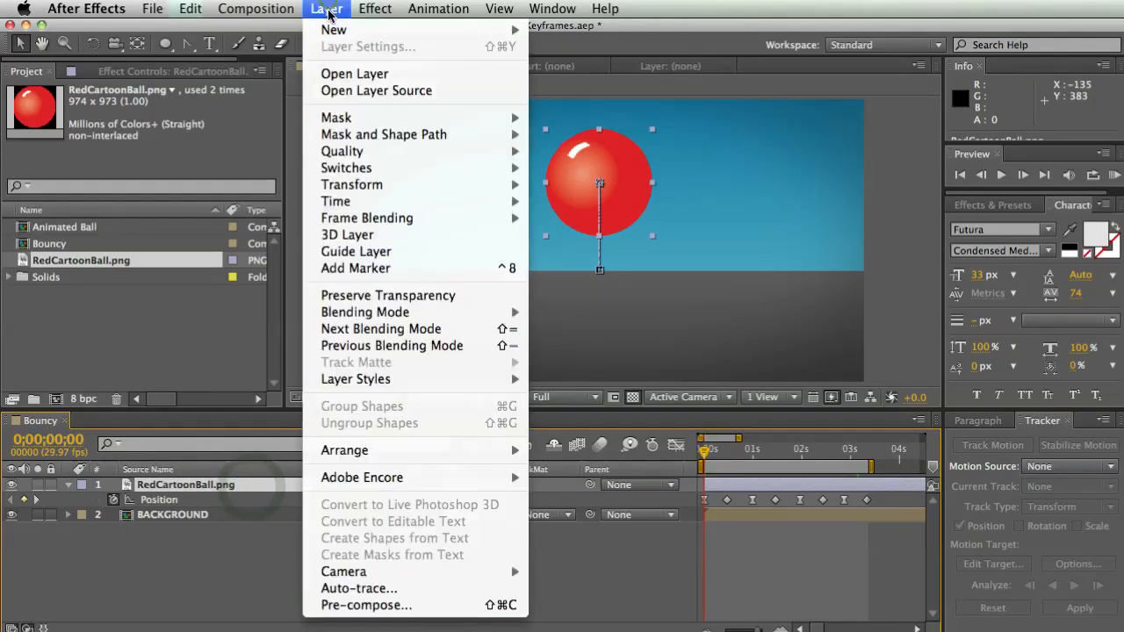
{"action": "left_click", "coordinate": [446, 605]}
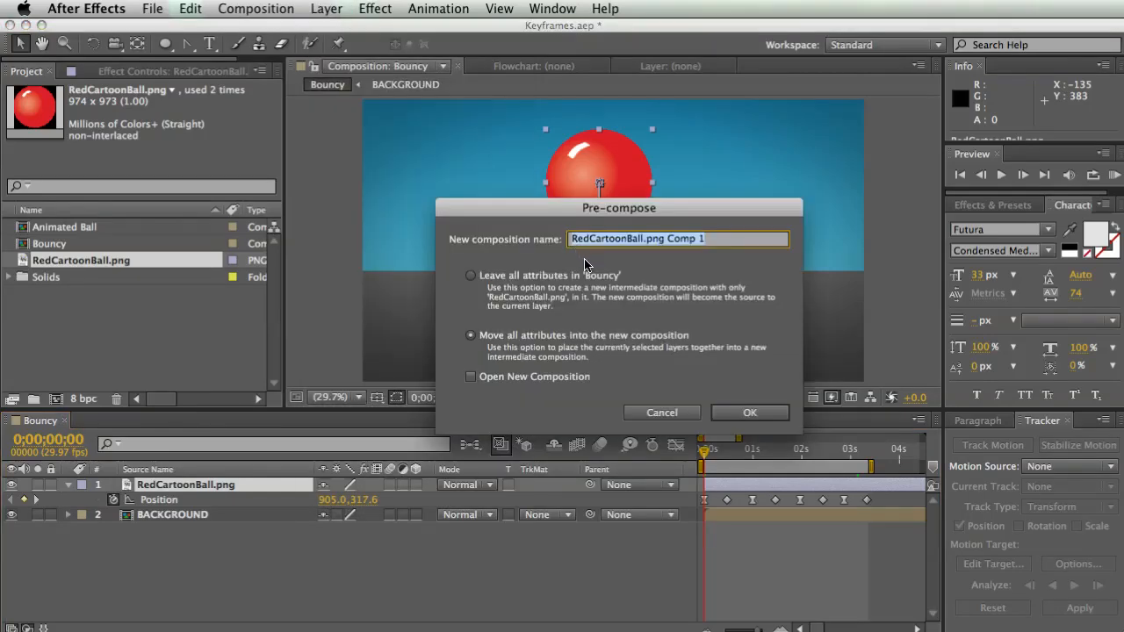
{"action": "left_click_drag", "start_coordinate": [641, 209], "coordinate": [590, 377]}
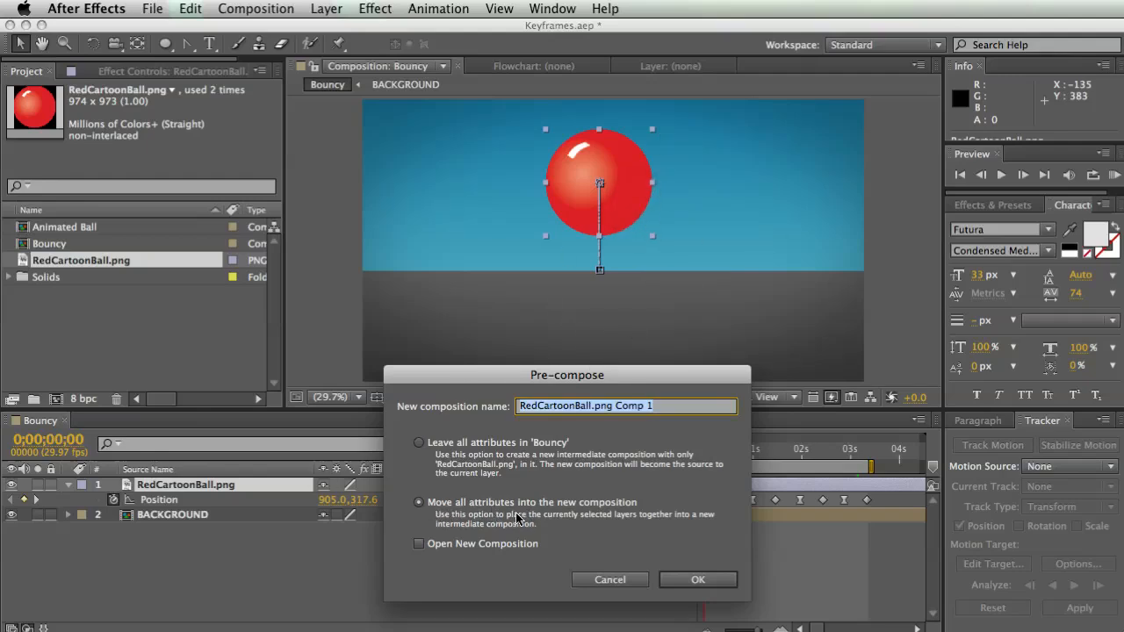
{"action": "left_click", "coordinate": [698, 582]}
Reveal the Position property of the pre-composed ball layer in Bouncy.
{"action": "left_click", "coordinate": [369, 583]}
{"action": "left_click", "coordinate": [239, 488]}
{"action": "key", "text": "p"}
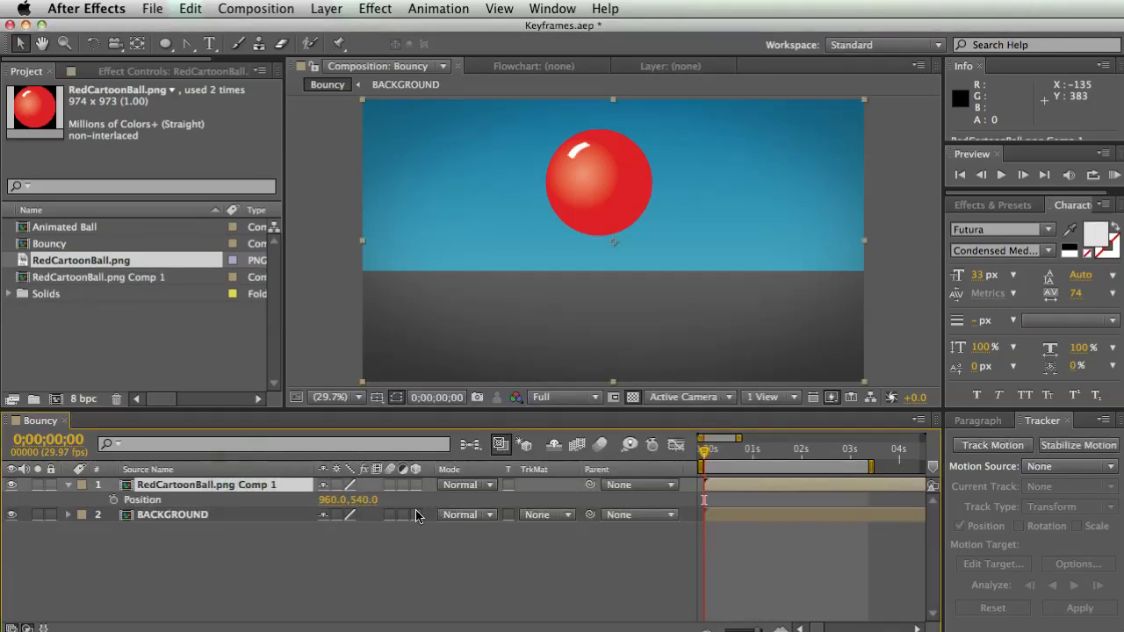
{"action": "left_click", "coordinate": [325, 554]}
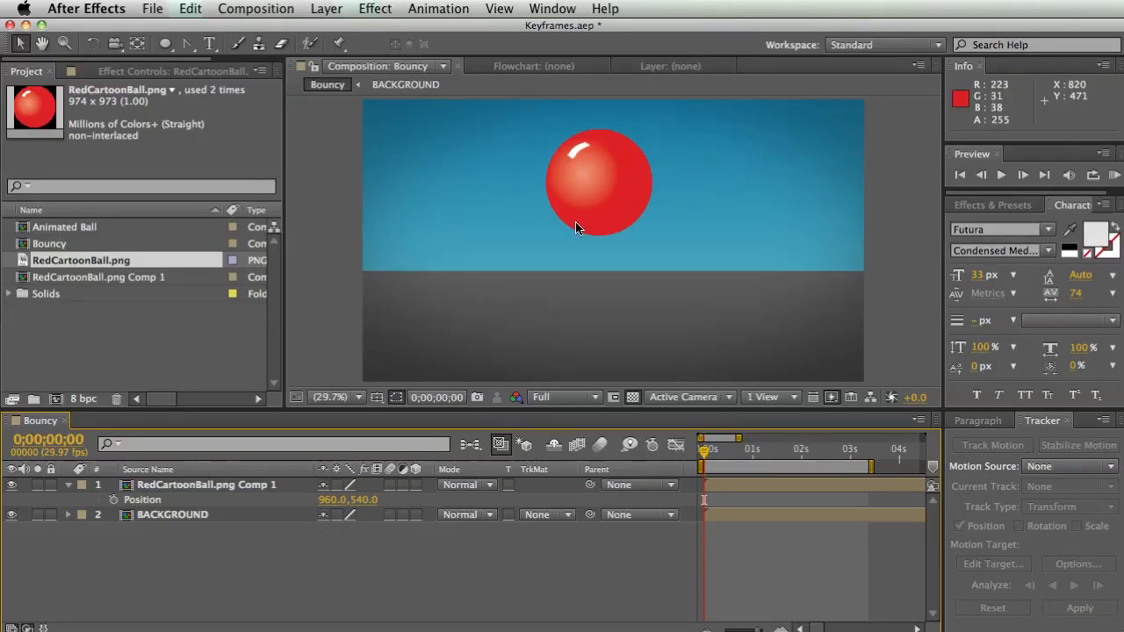
Open the ball's nested composition, reveal the RedCartoonBall.png layer's keyframes and scrub to 0;00;01;26.
{"action": "double_click", "coordinate": [224, 486]}
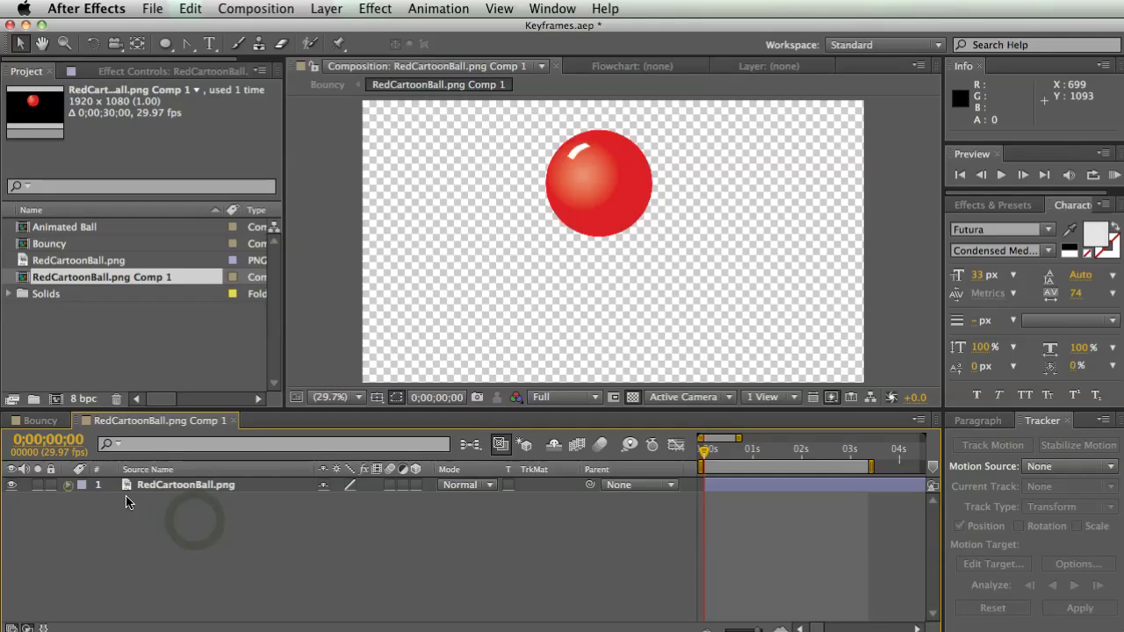
{"action": "left_click", "coordinate": [167, 487]}
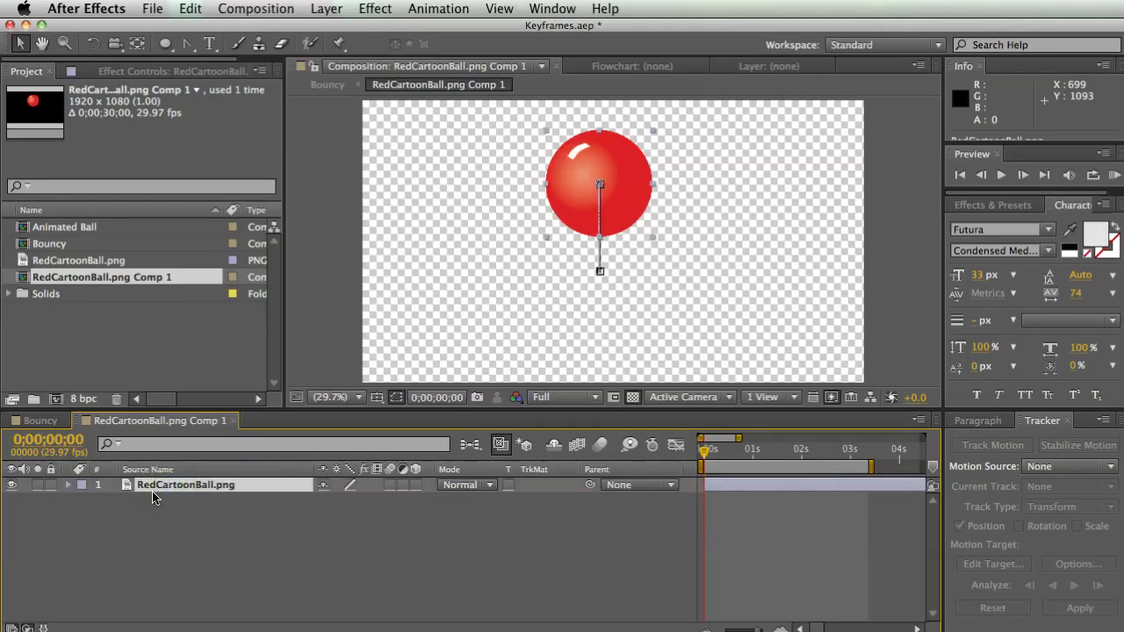
{"action": "key", "text": "u"}
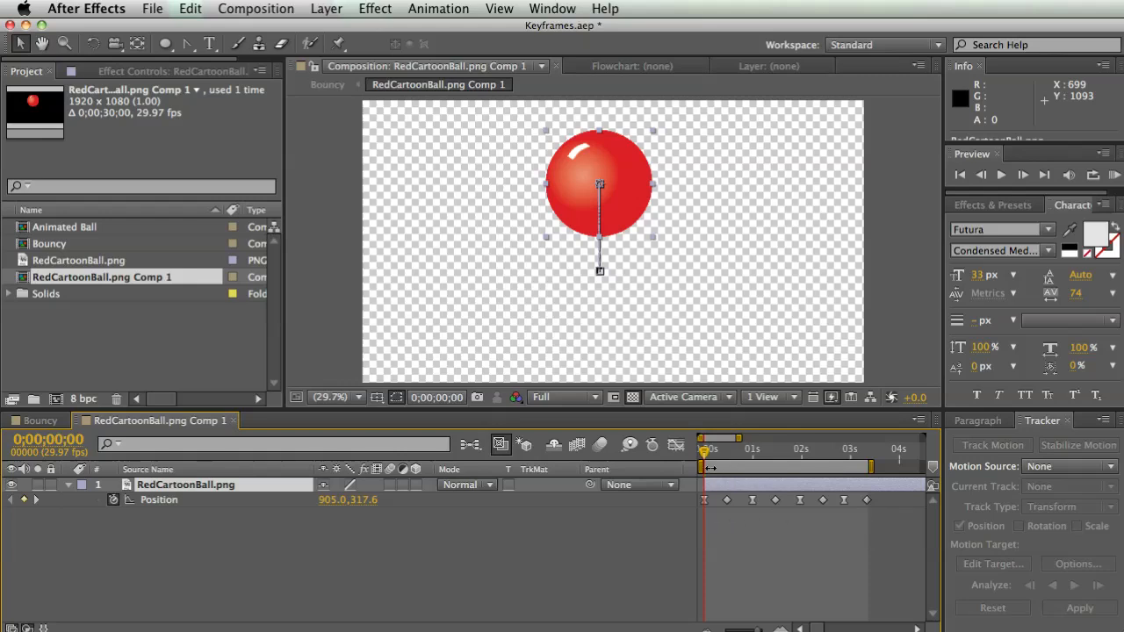
{"action": "left_click_drag", "start_coordinate": [703, 455], "coordinate": [796, 451]}
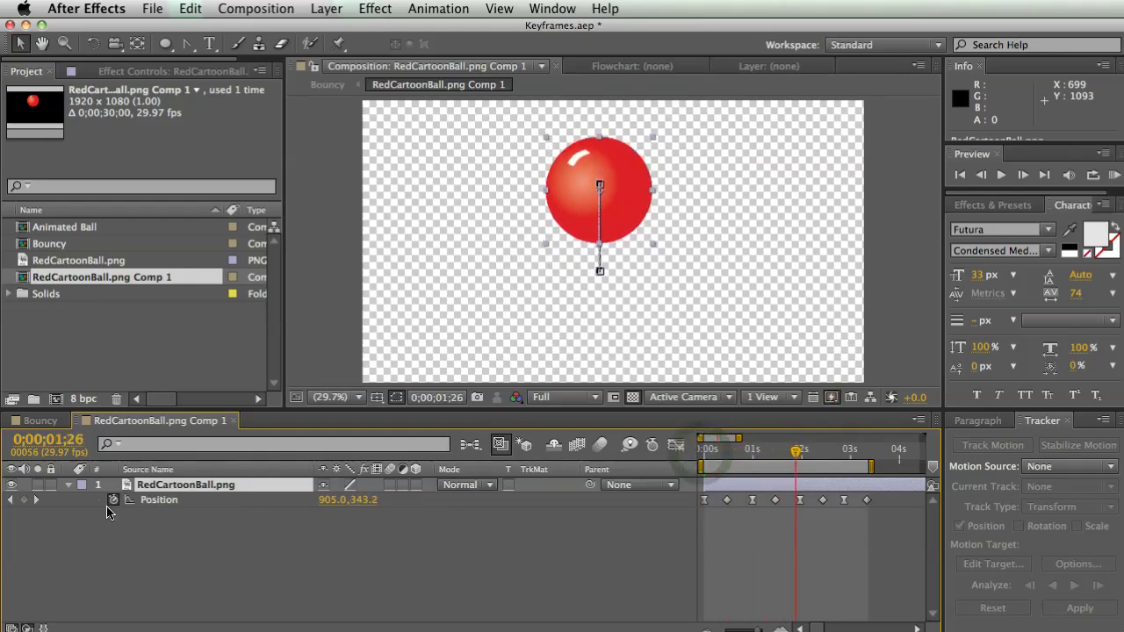
Compare the pre-composed ball in Bouncy with the bounce keyframes inside its nested composition, ending back in Bouncy.
{"action": "left_click", "coordinate": [234, 421]}
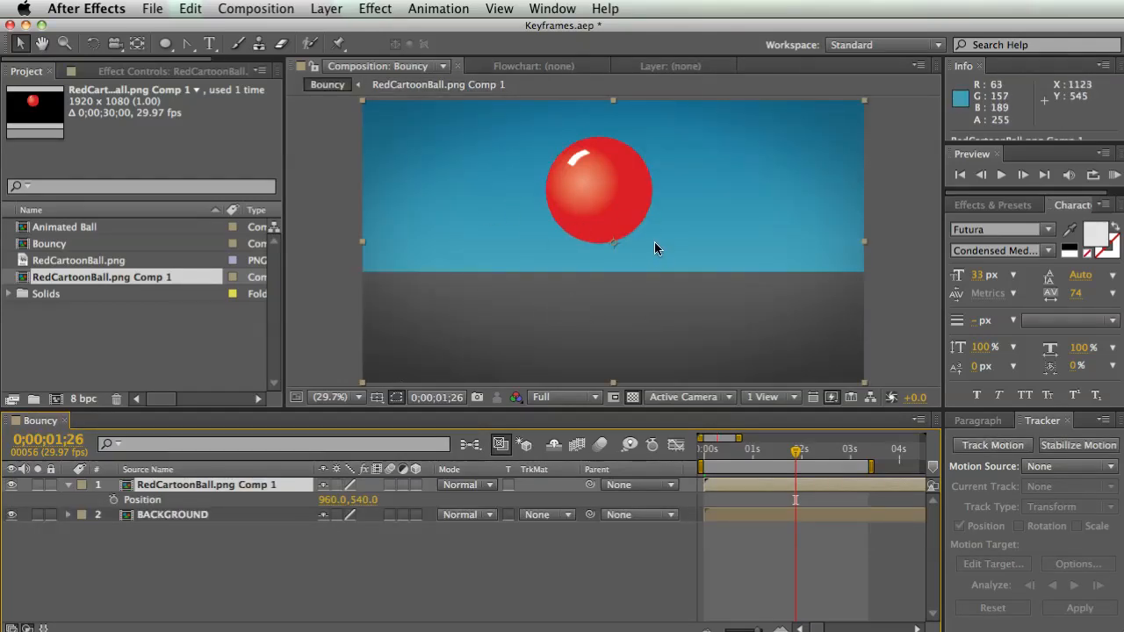
{"action": "double_click", "coordinate": [602, 276]}
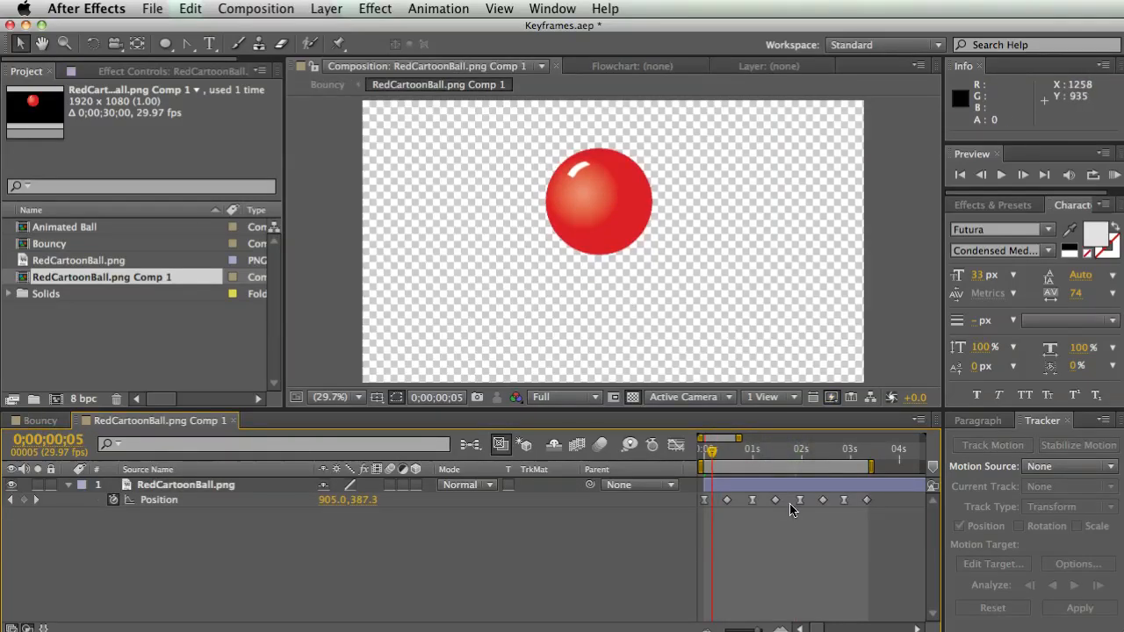
{"action": "left_click_drag", "start_coordinate": [716, 458], "coordinate": [844, 455]}
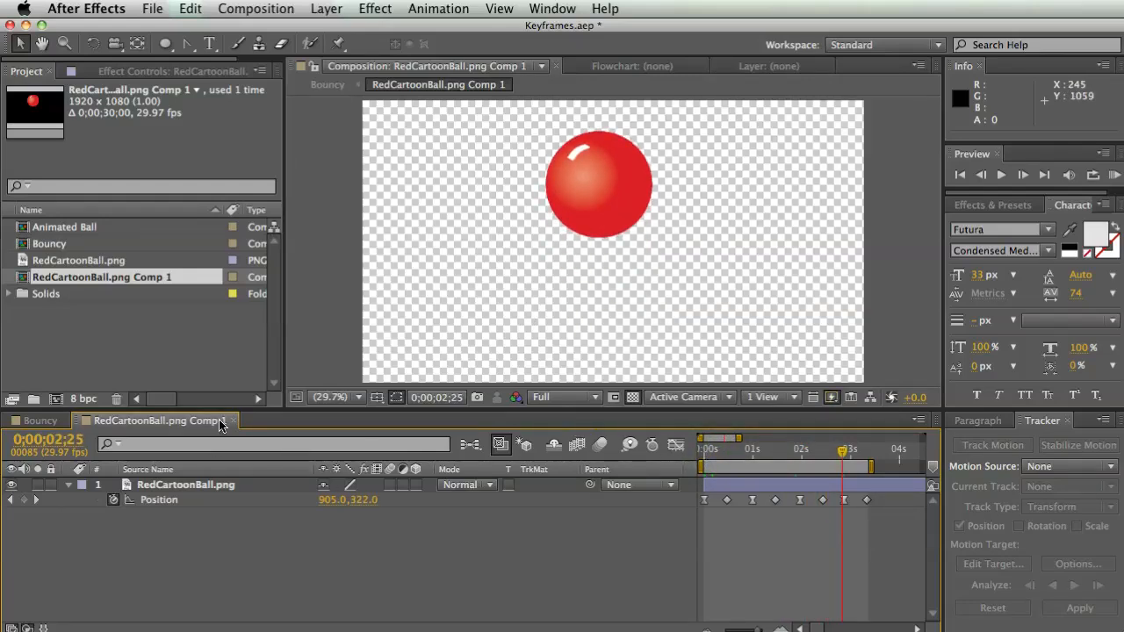
{"action": "left_click", "coordinate": [230, 423]}
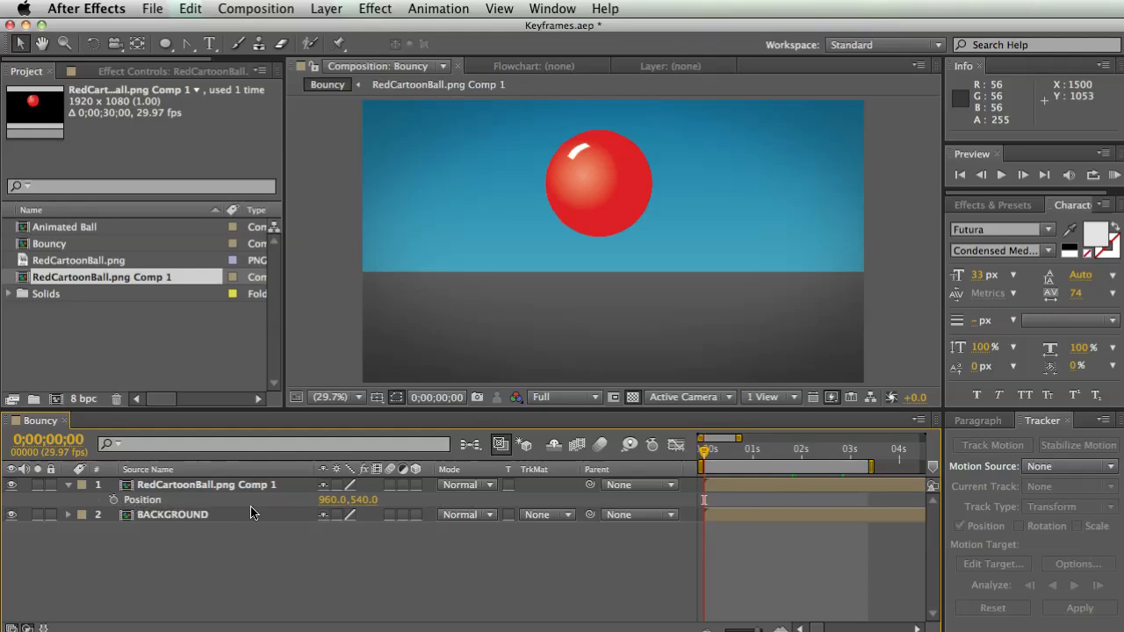
Keyframe the pre-composed ball layer's Position from about -180.6,523.2 at 0;00;00;00 to about 2228.4,519.8 at 0;00;03;09, crossing the frame.
{"action": "left_click_drag", "start_coordinate": [617, 163], "coordinate": [319, 156]}
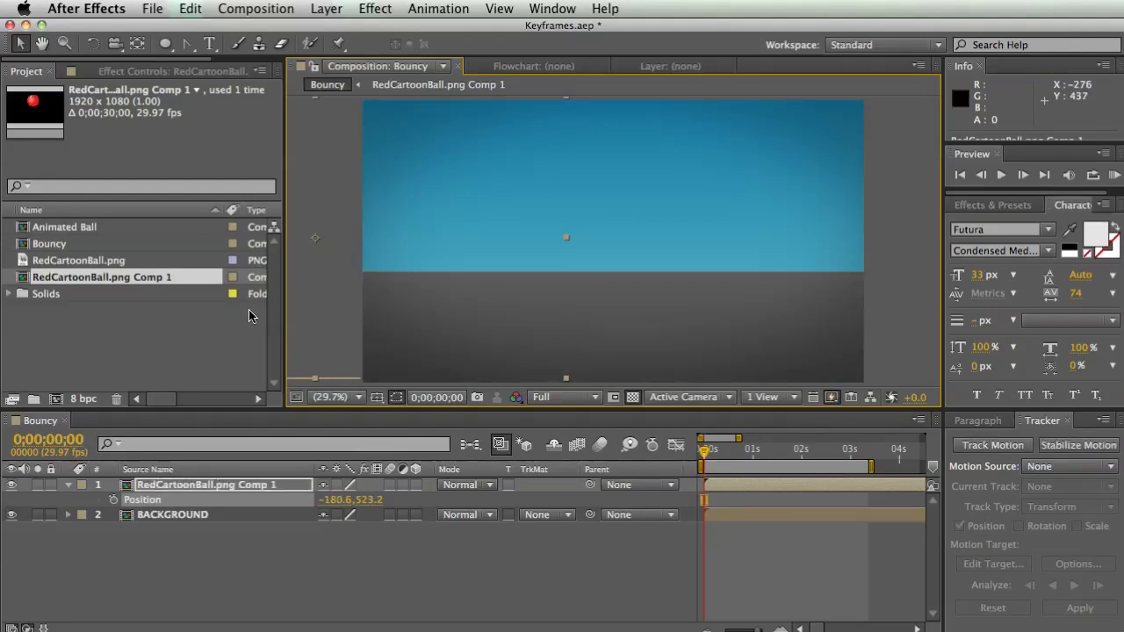
{"action": "left_click", "coordinate": [114, 500]}
{"action": "left_click_drag", "start_coordinate": [712, 454], "coordinate": [865, 458]}
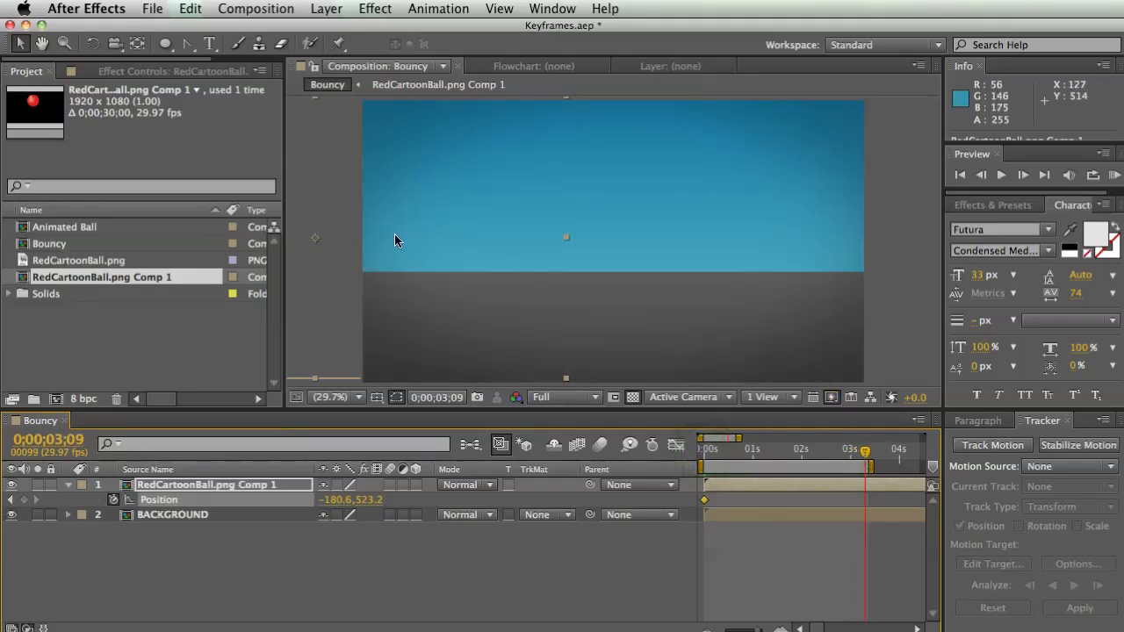
{"action": "left_click_drag", "start_coordinate": [326, 186], "coordinate": [944, 189]}
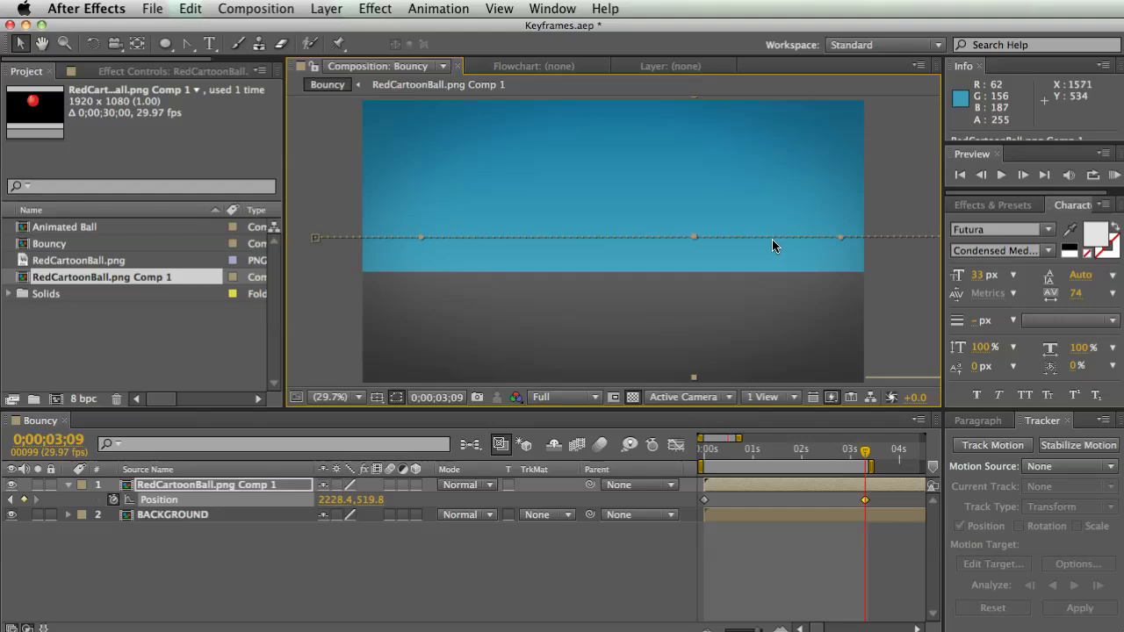
Scrub the ball's travel across Bouncy and check its vertical-only bounce in the nested composition before returning to Bouncy.
{"action": "left_click", "coordinate": [334, 278]}
{"action": "left_click_drag", "start_coordinate": [704, 452], "coordinate": [776, 454]}
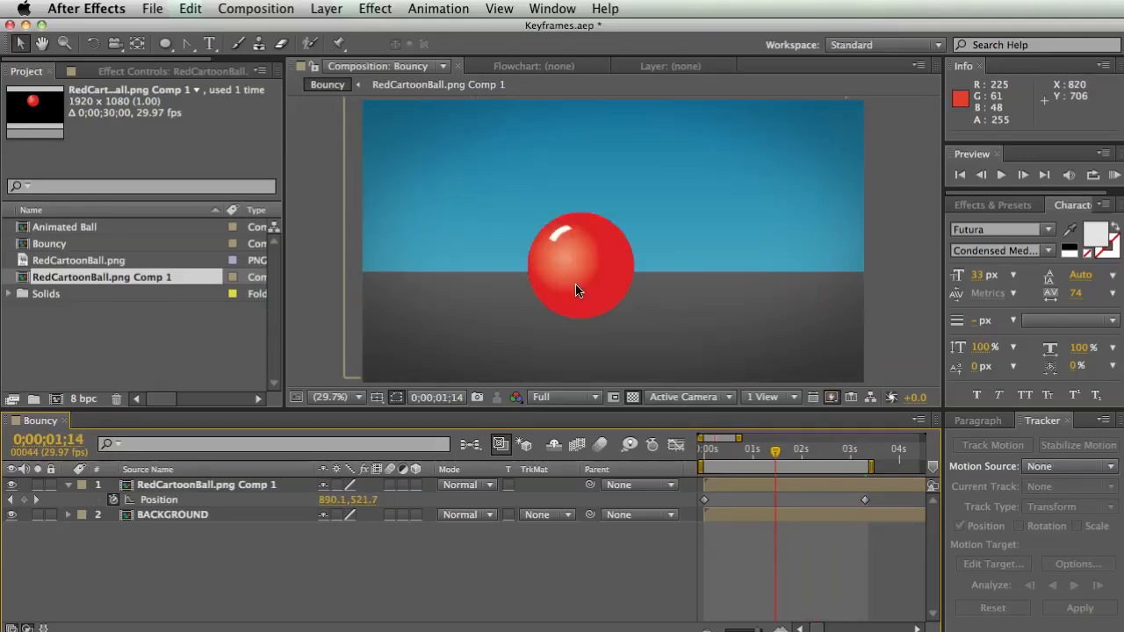
{"action": "double_click", "coordinate": [237, 486]}
{"action": "left_click", "coordinate": [713, 452]}
{"action": "left_click_drag", "start_coordinate": [714, 452], "coordinate": [805, 453]}
{"action": "left_click", "coordinate": [234, 422]}
Play a RAM preview of the bouncing ball crossing Bouncy and scrub to 0;00;01;15.
{"action": "left_click", "coordinate": [850, 455]}
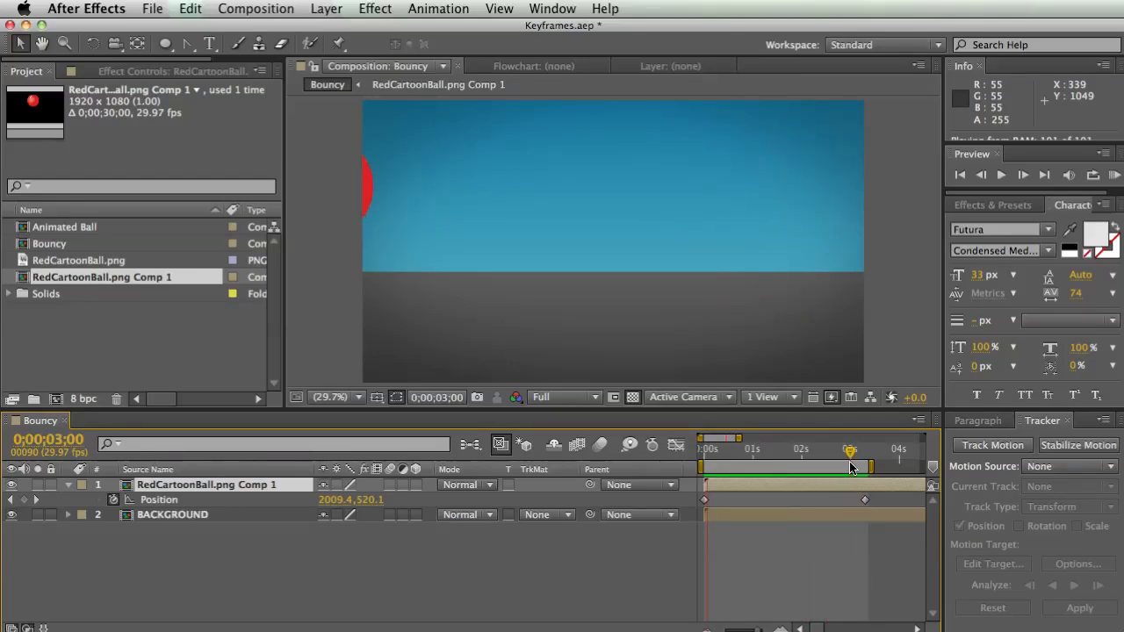
{"action": "key", "text": "space"}
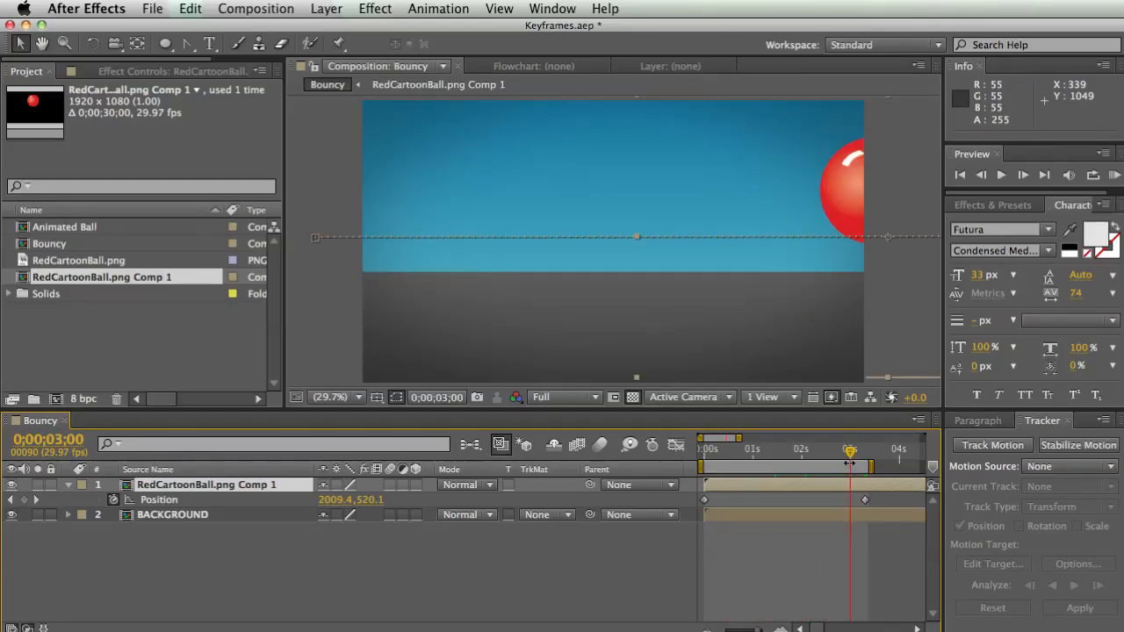
{"action": "mouse_move", "coordinate": [796, 456]}
{"action": "left_mouse_down"}
{"action": "mouse_move", "coordinate": [763, 455]}
{"action": "mouse_move", "coordinate": [779, 456]}
{"action": "left_mouse_up"}
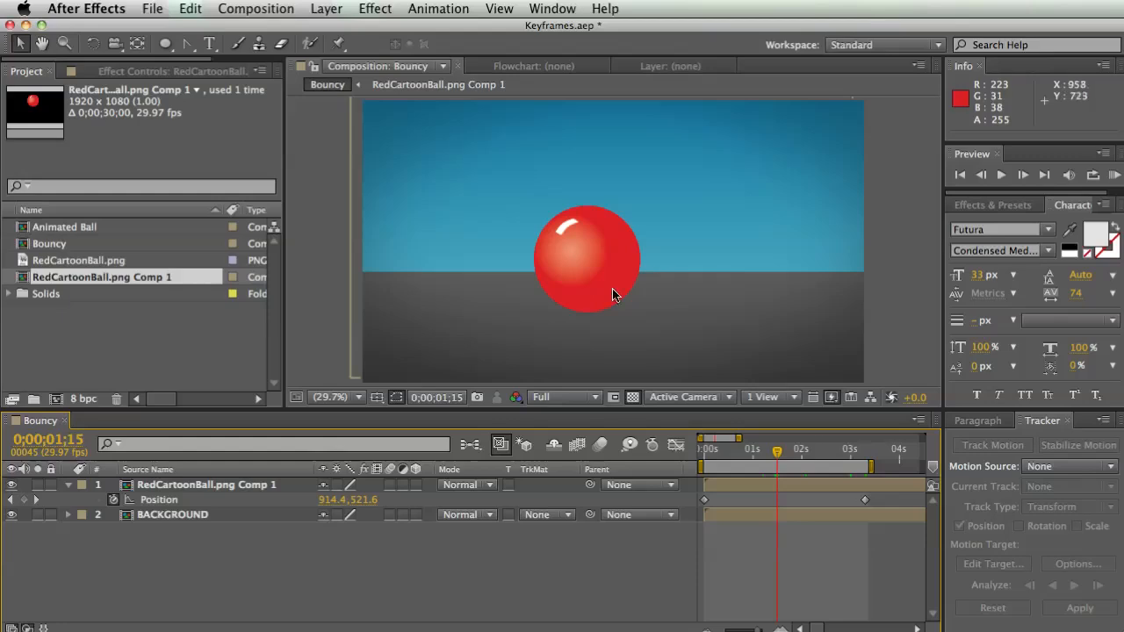
Open the ball's nested composition and go to its impact Position keyframe at 0;00;00;14.
{"action": "left_click_drag", "start_coordinate": [782, 455], "coordinate": [741, 453]}
{"action": "double_click", "coordinate": [187, 488]}
{"action": "left_click", "coordinate": [365, 534]}
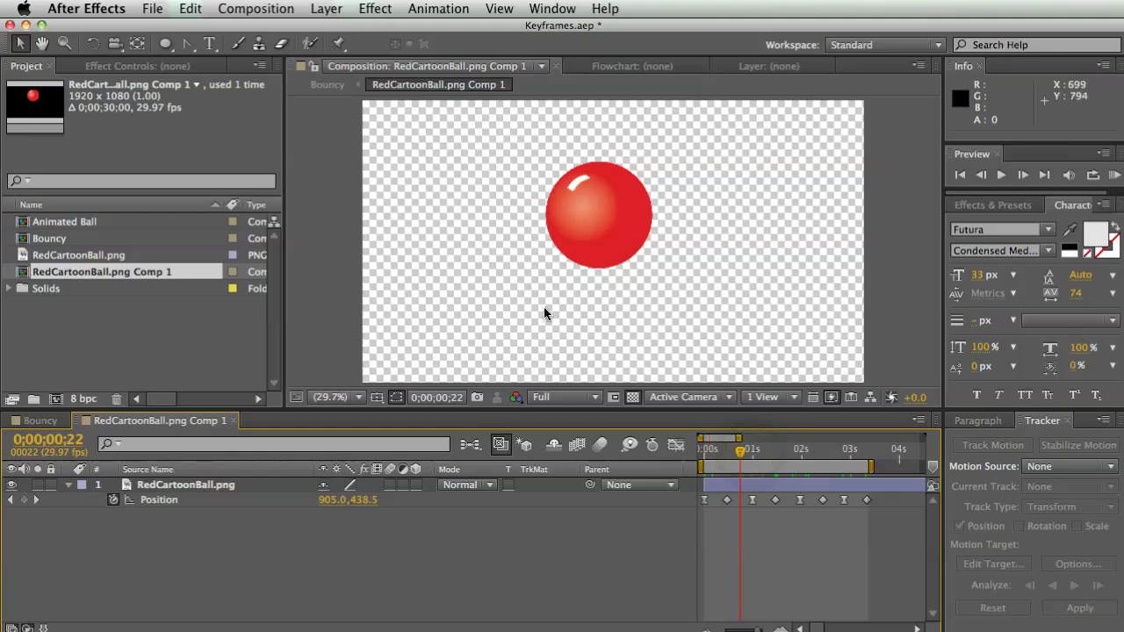
{"action": "left_click", "coordinate": [10, 501]}
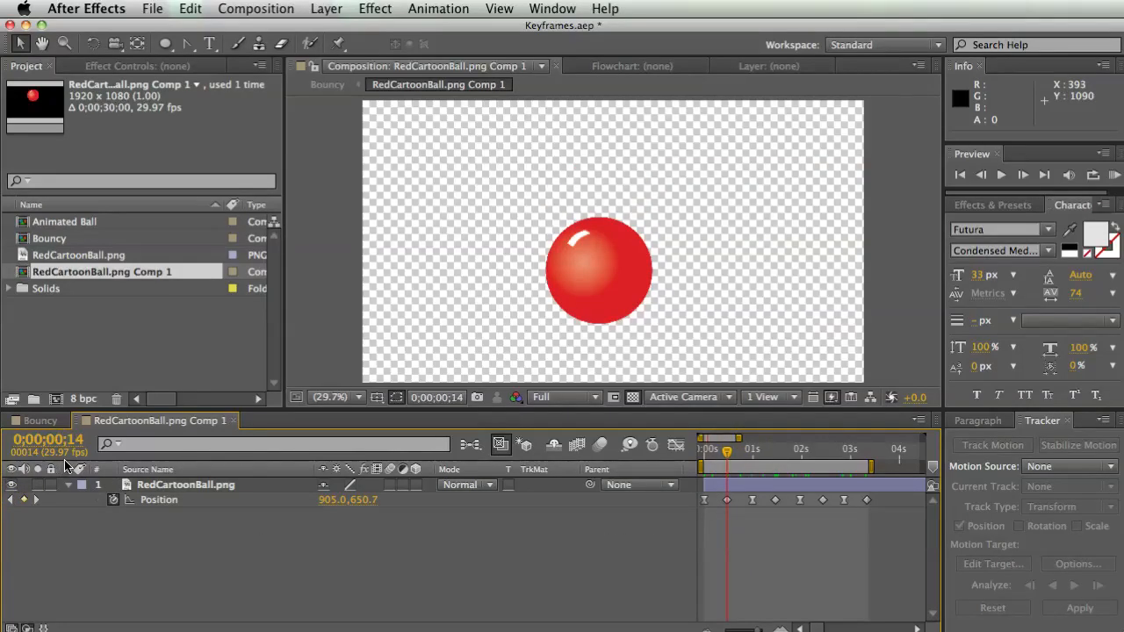
Reveal Scale alongside Position on the RedCartoonBall.png layer and set the first Scale keyframe at 0;00;00;14.
{"action": "left_click", "coordinate": [225, 487]}
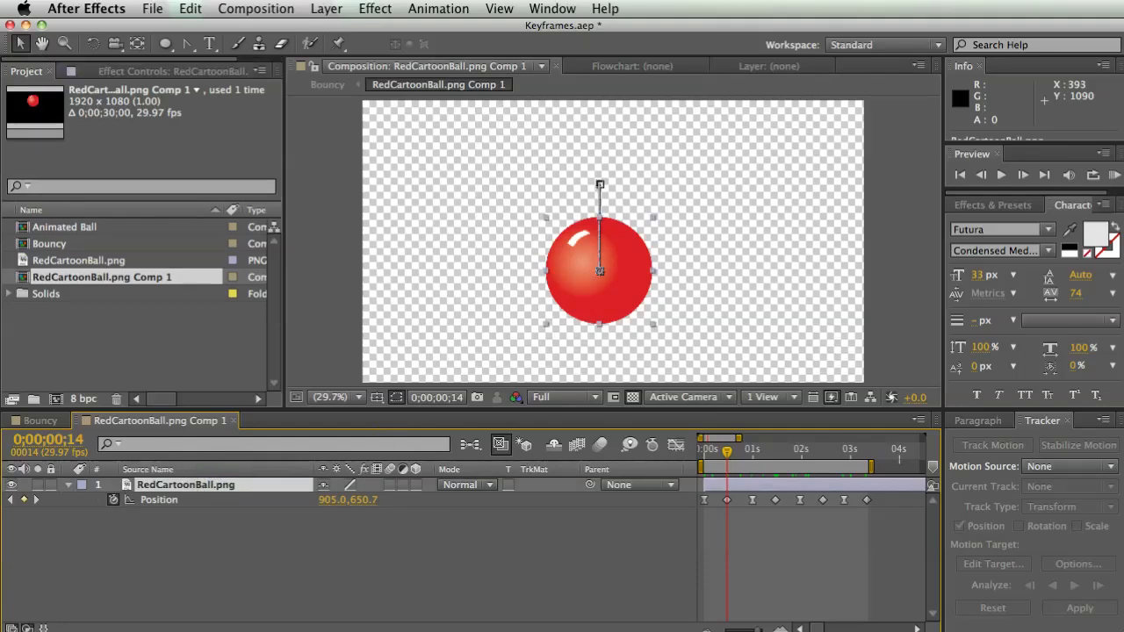
{"action": "key", "text": "shift+s"}
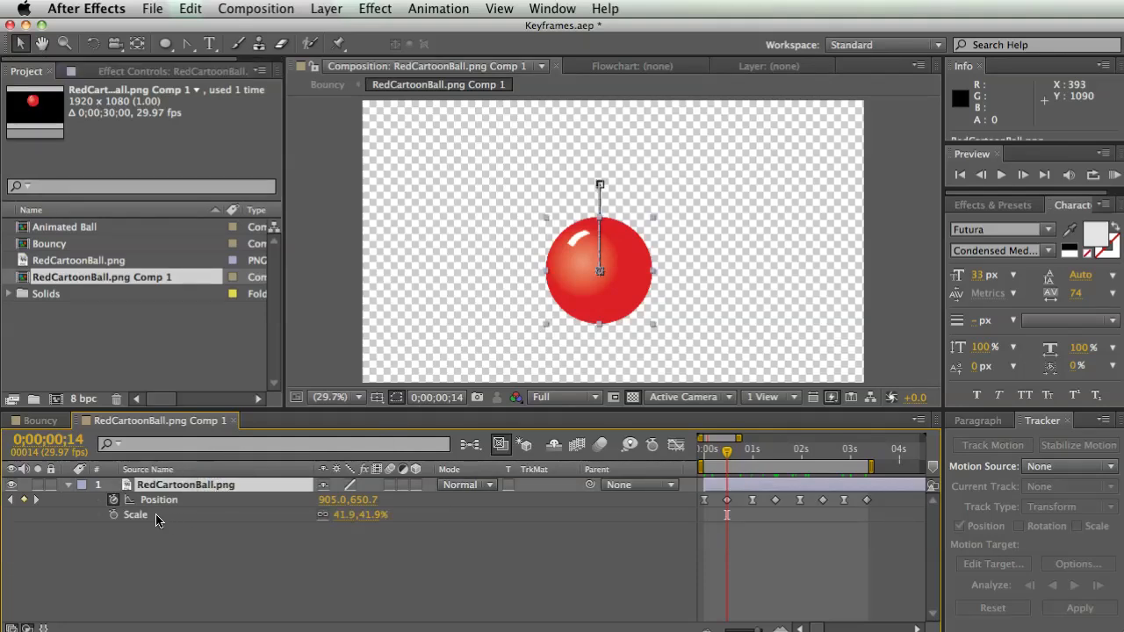
{"action": "left_click", "coordinate": [207, 523]}
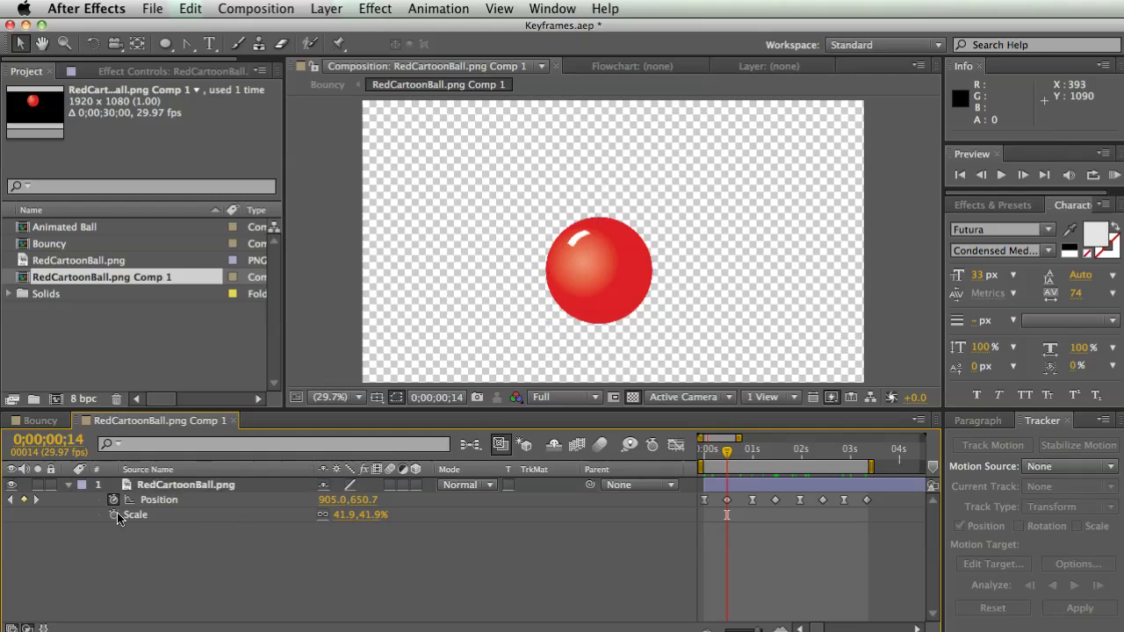
{"action": "left_click", "coordinate": [112, 516]}
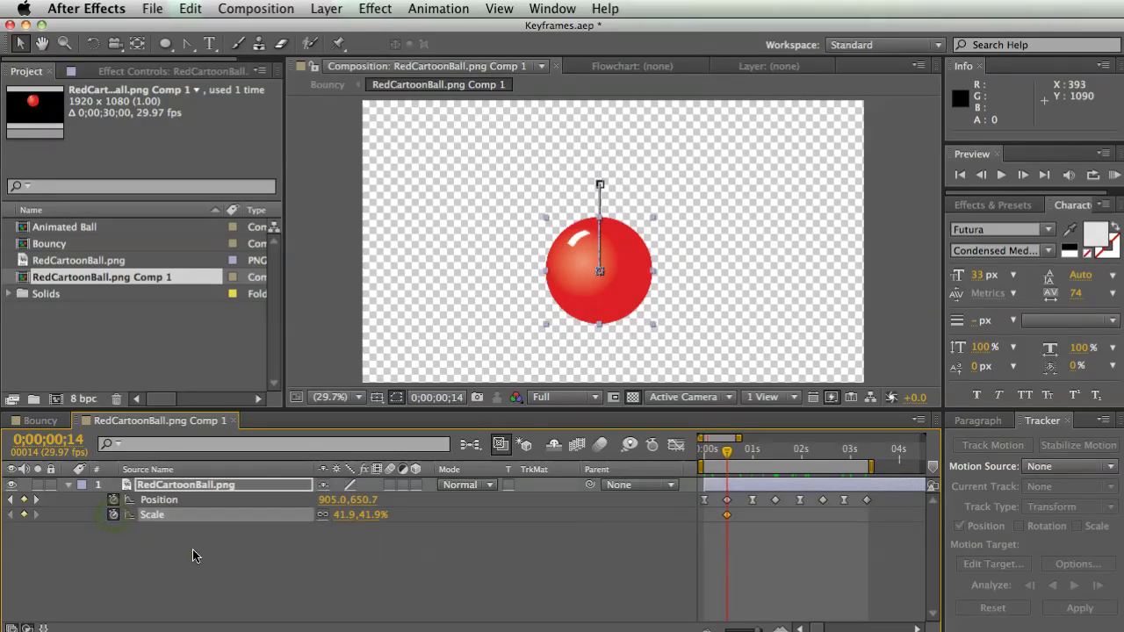
Add Scale keyframes at the ball's current size at 0;00;00;11 and 0;00;00;17, three frames either side of the impact.
{"action": "key", "text": "semicolon"}
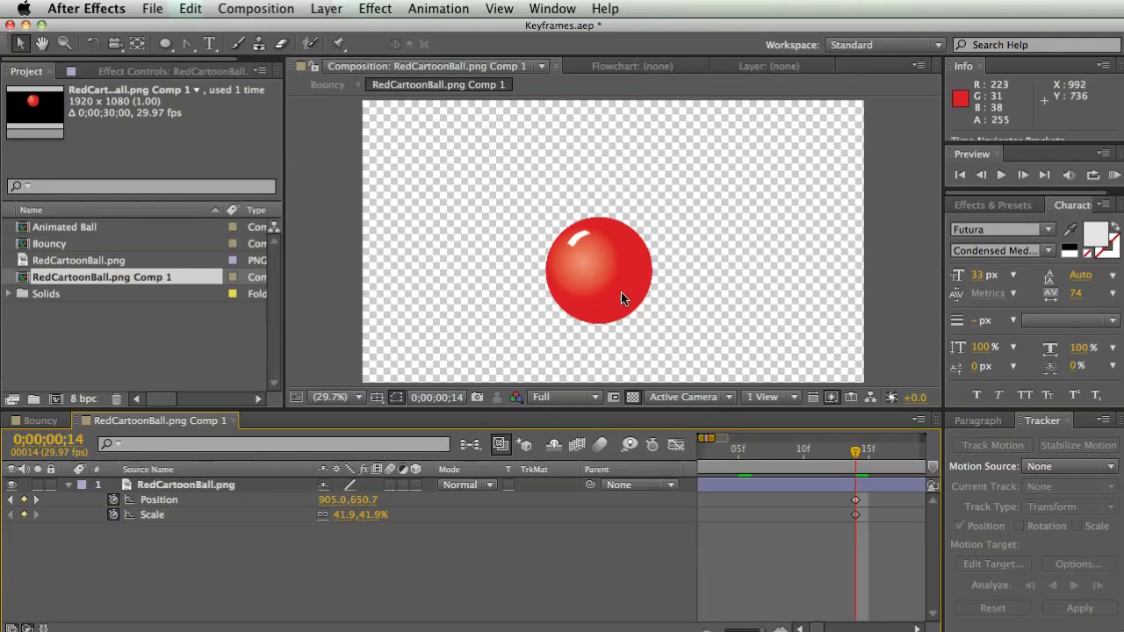
{"action": "key", "text": "equal"}
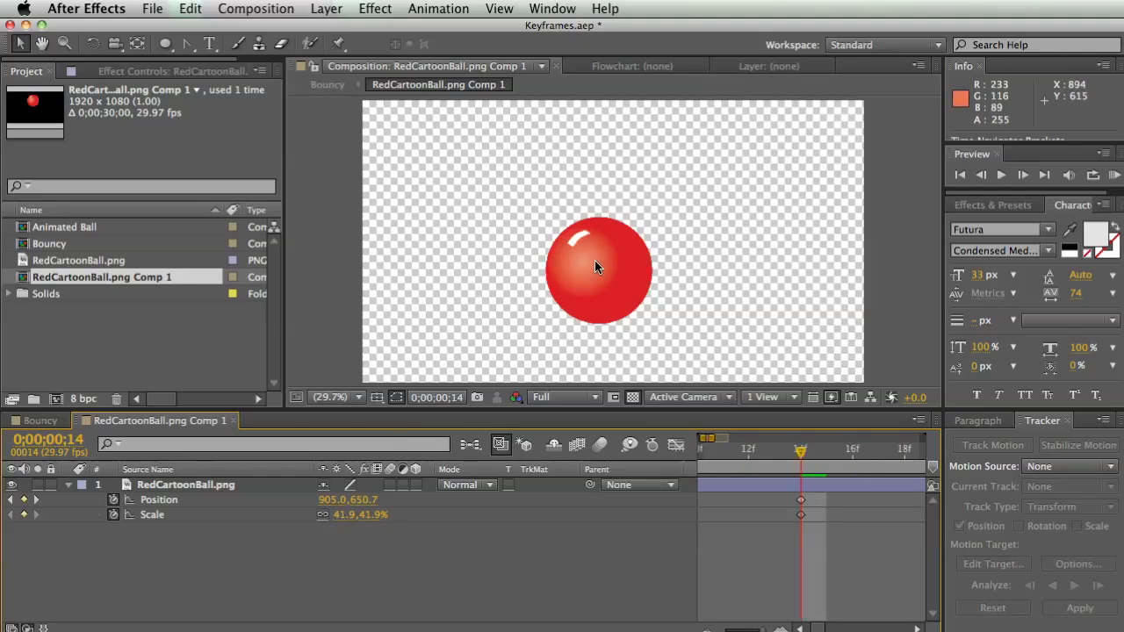
{"action": "left_click", "coordinate": [705, 629]}
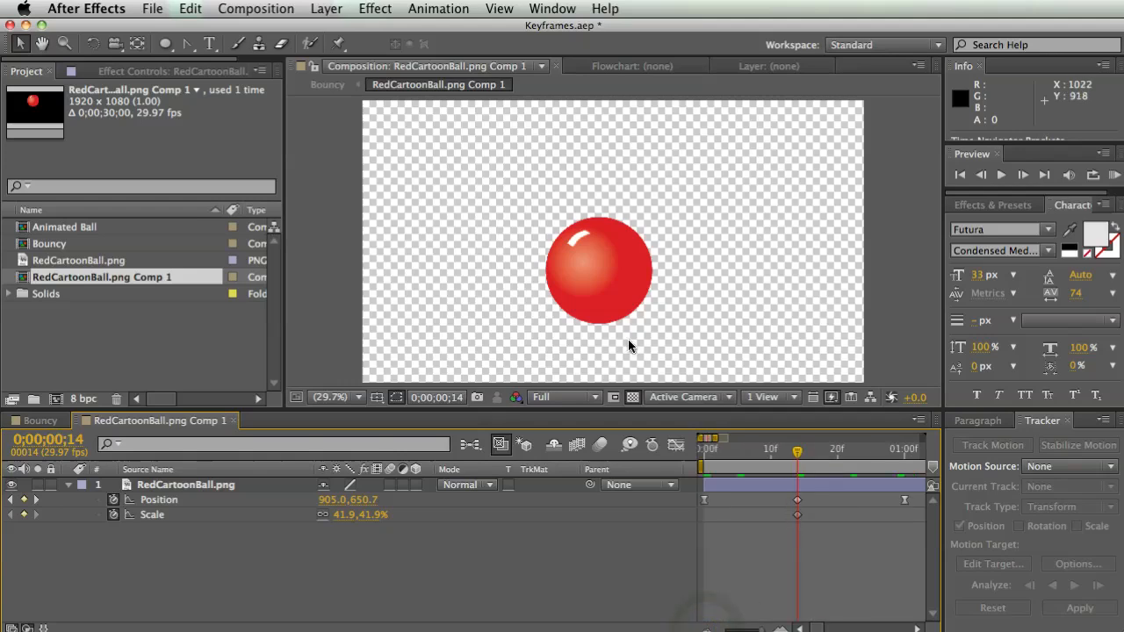
{"action": "left_click_drag", "start_coordinate": [796, 454], "coordinate": [776, 455]}
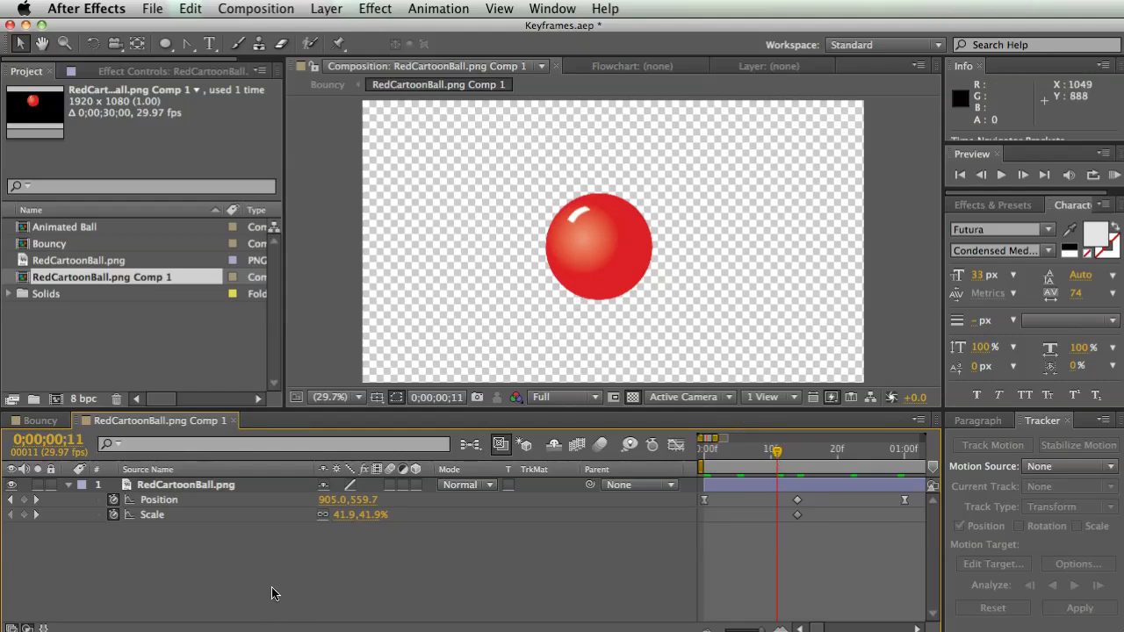
{"action": "left_click", "coordinate": [24, 516]}
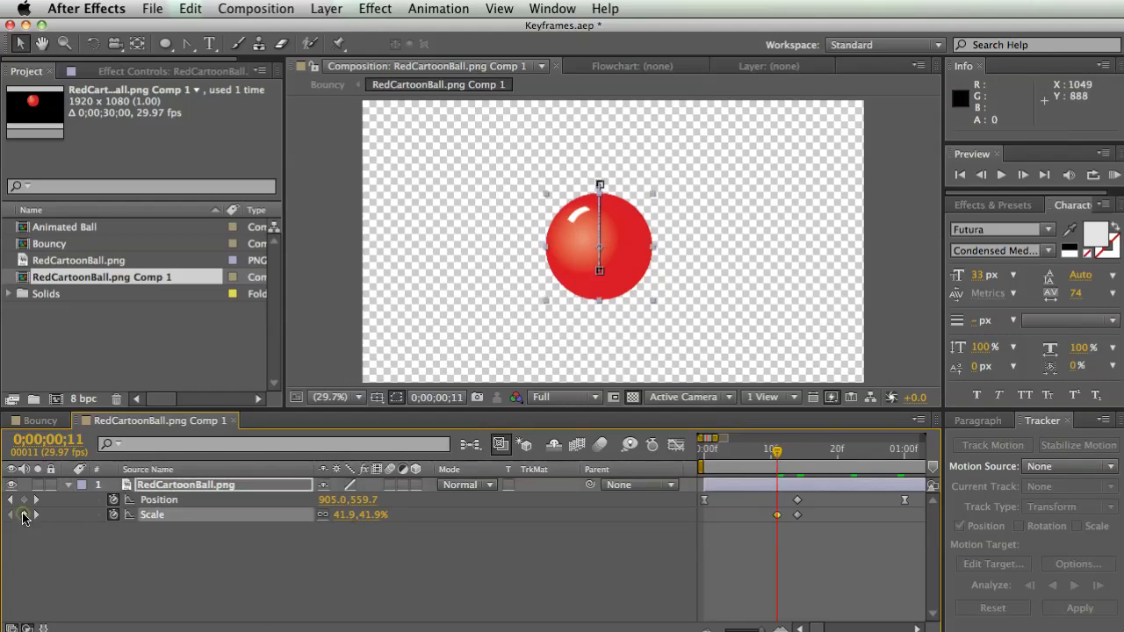
{"action": "left_click_drag", "start_coordinate": [806, 451], "coordinate": [824, 457]}
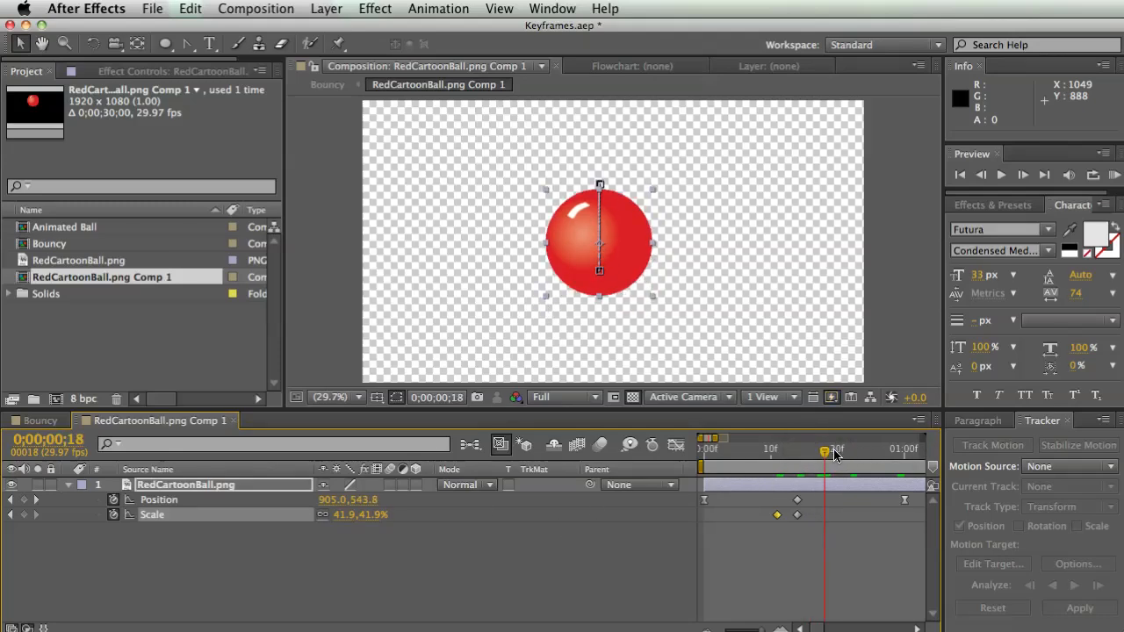
{"action": "left_click_drag", "start_coordinate": [824, 457], "coordinate": [818, 452]}
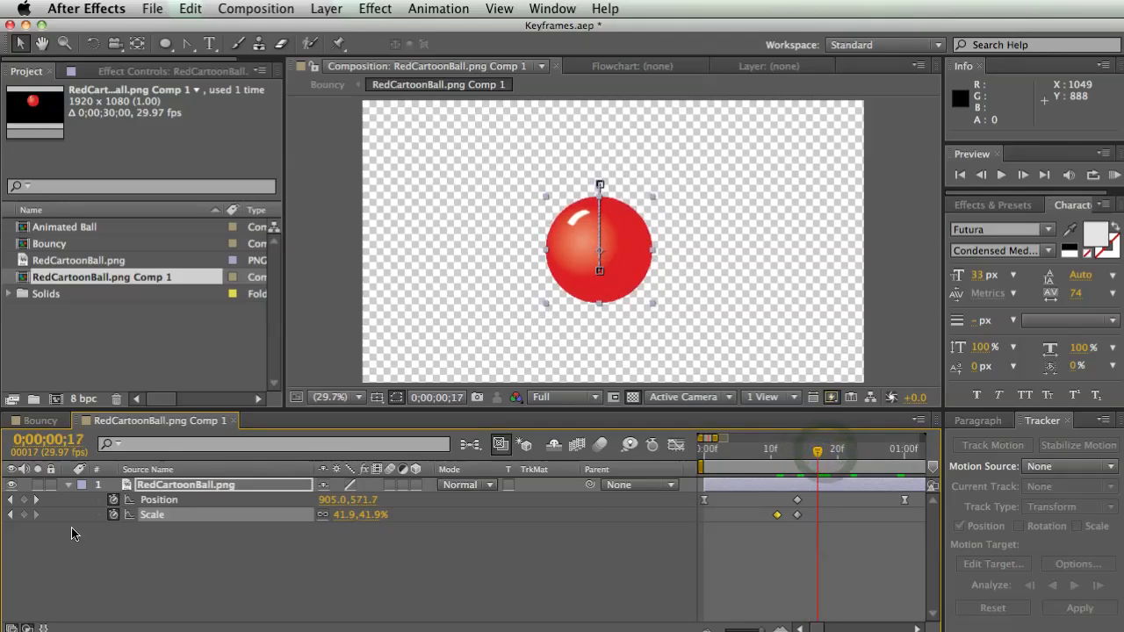
{"action": "left_click", "coordinate": [773, 627]}
{"action": "left_click_drag", "start_coordinate": [773, 627], "coordinate": [761, 627]}
At 0;00;00;14, turn off Constrain Proportions for Scale and reduce only the ball's vertical scale to 38.9%.
{"action": "left_click", "coordinate": [773, 455]}
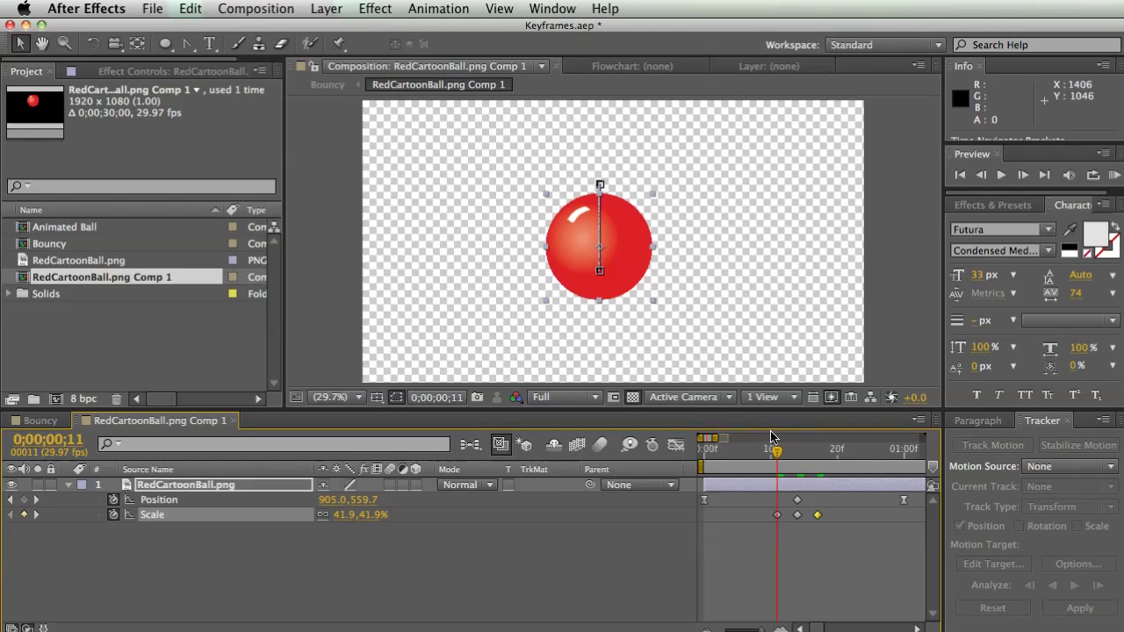
{"action": "left_click_drag", "start_coordinate": [777, 456], "coordinate": [797, 455]}
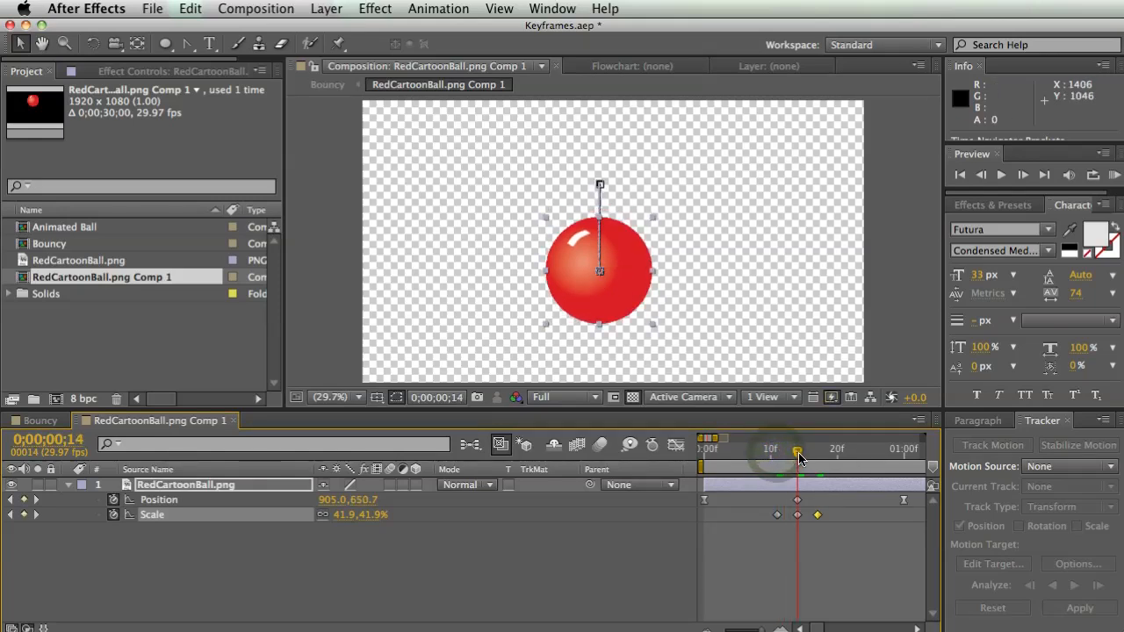
{"action": "left_click", "coordinate": [325, 570]}
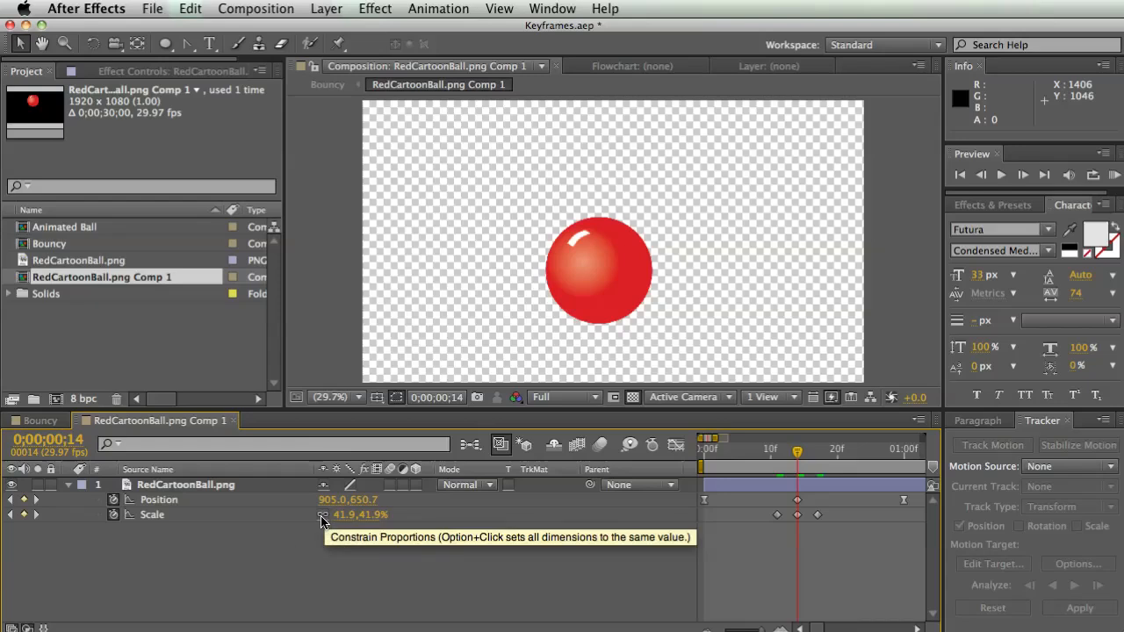
{"action": "left_click", "coordinate": [322, 515]}
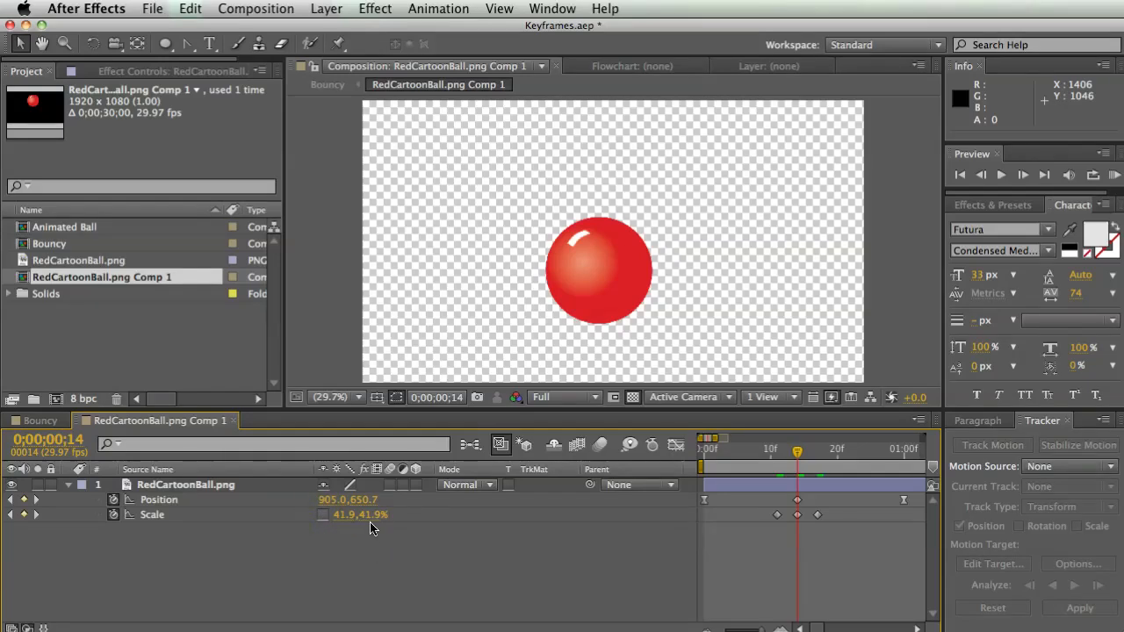
{"action": "mouse_move", "coordinate": [370, 514]}
{"action": "left_mouse_down"}
{"action": "mouse_move", "coordinate": [360, 516]}
{"action": "mouse_move", "coordinate": [370, 515]}
{"action": "left_mouse_up"}
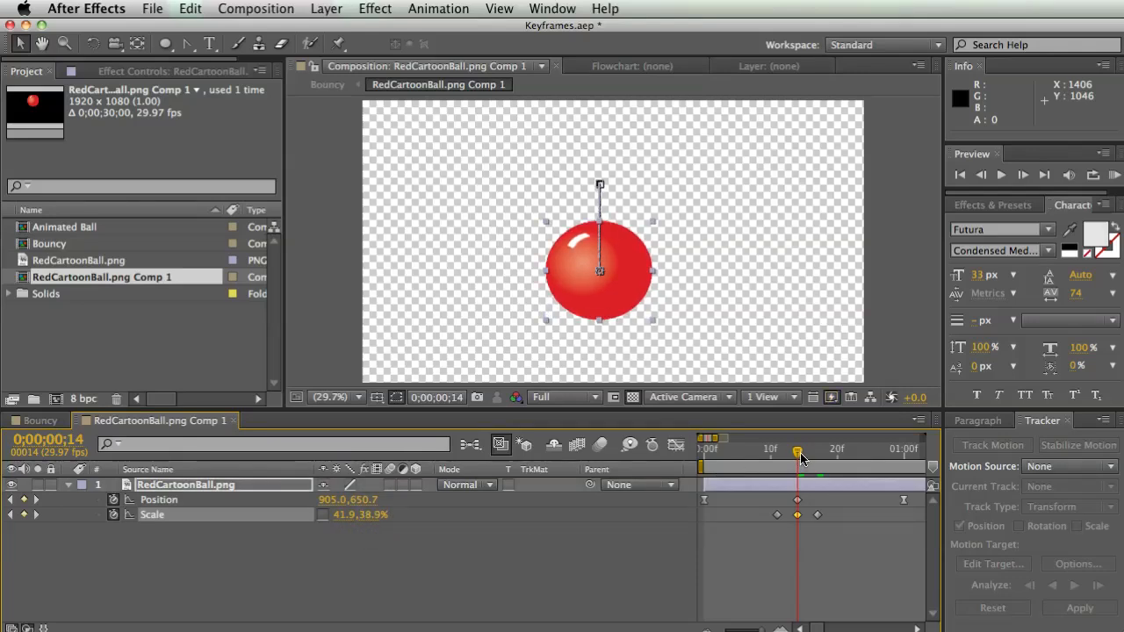
Squash the ball more strongly at 0;00;00;14 by lowering its vertical scale further, and scrub around the impact.
{"action": "mouse_move", "coordinate": [797, 454]}
{"action": "left_mouse_down"}
{"action": "mouse_move", "coordinate": [777, 454]}
{"action": "mouse_move", "coordinate": [809, 454]}
{"action": "mouse_move", "coordinate": [793, 455]}
{"action": "left_mouse_up"}
{"action": "left_click_drag", "start_coordinate": [376, 522], "coordinate": [402, 521]}
{"action": "mouse_move", "coordinate": [798, 454]}
{"action": "left_mouse_down"}
{"action": "mouse_move", "coordinate": [764, 455]}
{"action": "mouse_move", "coordinate": [838, 464]}
{"action": "mouse_move", "coordinate": [771, 468]}
{"action": "mouse_move", "coordinate": [808, 472]}
{"action": "mouse_move", "coordinate": [791, 471]}
{"action": "left_mouse_up"}
Copy the three squash Scale keyframes around the first impact and paste them at 0;00;01;09.
{"action": "left_click", "coordinate": [708, 630]}
{"action": "left_click", "coordinate": [707, 629]}
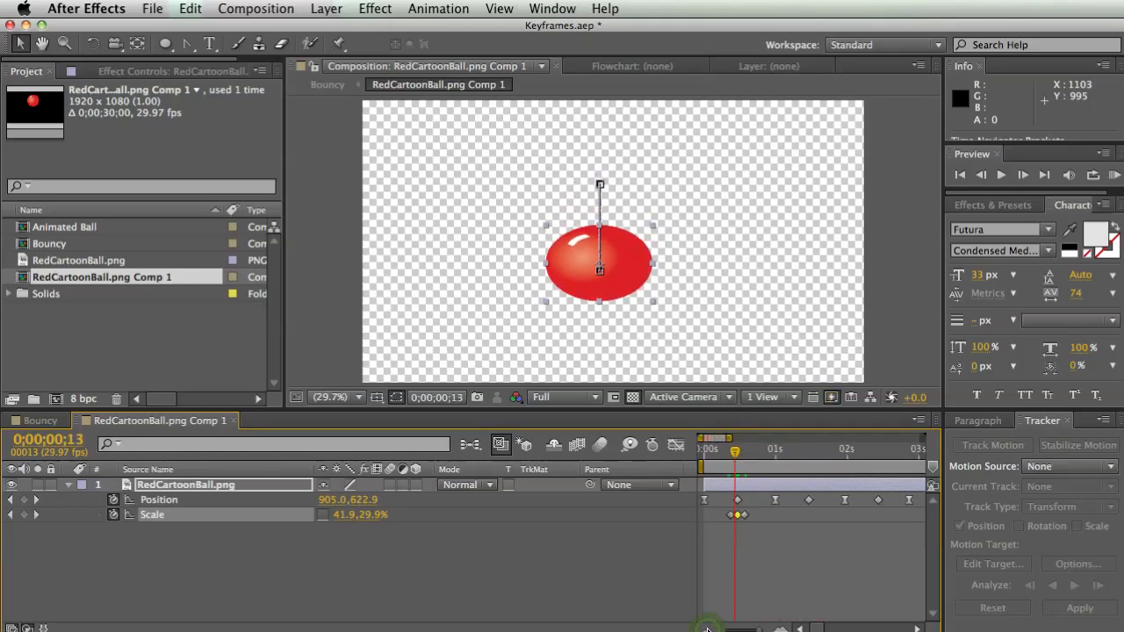
{"action": "left_click_drag", "start_coordinate": [765, 532], "coordinate": [743, 521]}
{"action": "left_click_drag", "start_coordinate": [751, 527], "coordinate": [728, 508]}
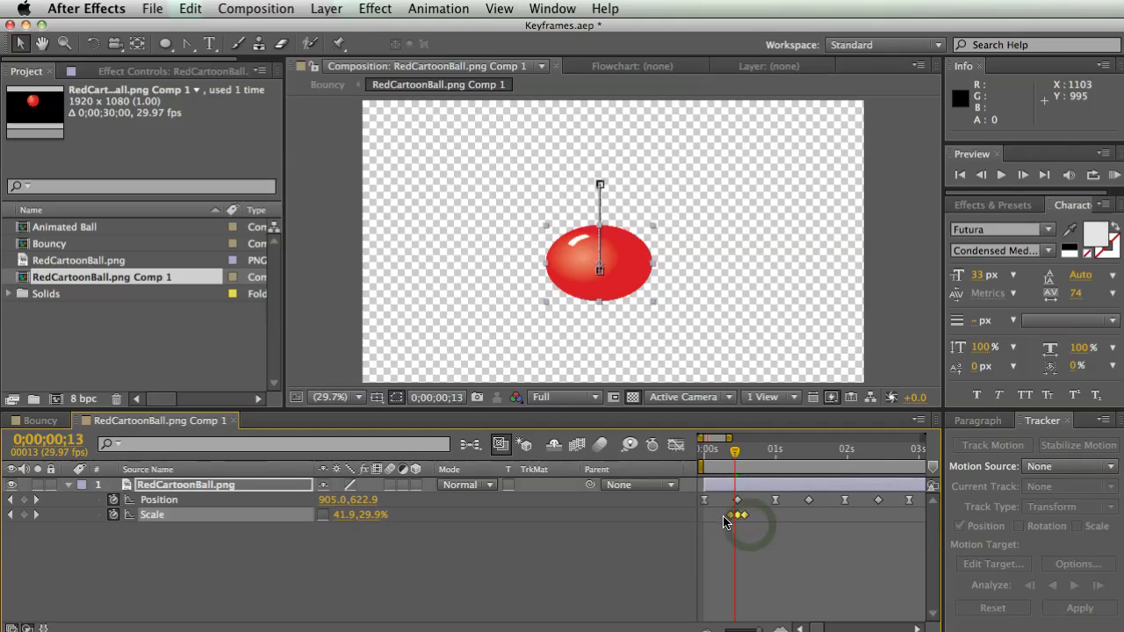
{"action": "left_click", "coordinate": [797, 453]}
{"action": "key", "text": "super+v"}
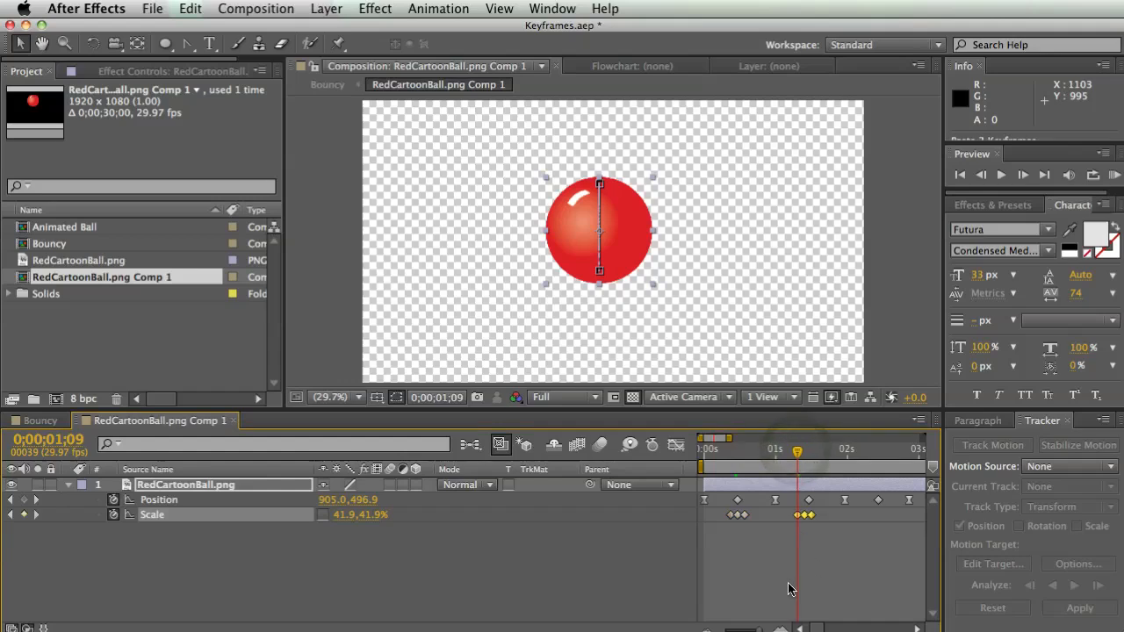
Shift the pasted Scale keyframes two frames later so the middle one aligns with the second impact's Position keyframe.
{"action": "left_click", "coordinate": [779, 629]}
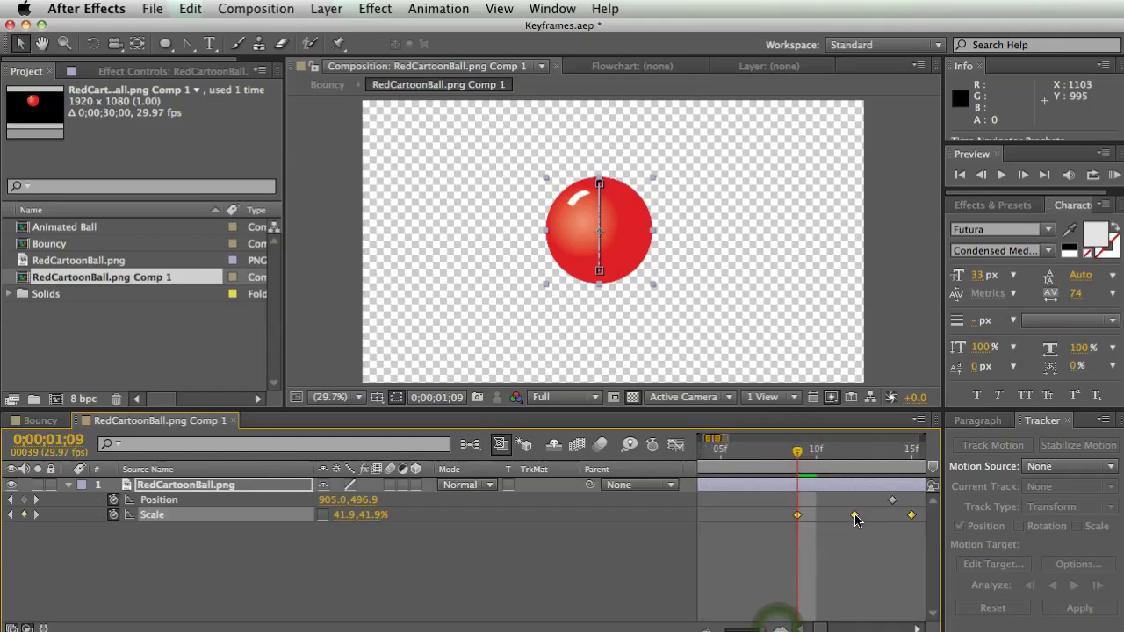
{"action": "left_click_drag", "start_coordinate": [857, 520], "coordinate": [895, 520]}
{"action": "left_click", "coordinate": [705, 629]}
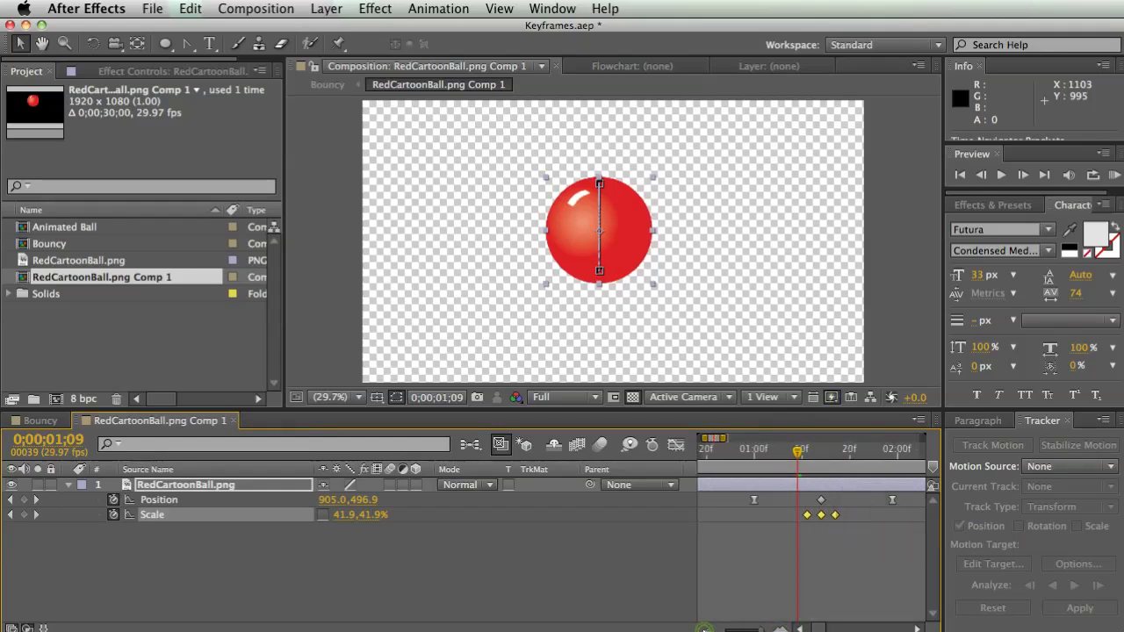
Paste the three squash Scale keyframes again at 0;00;02;11, near the third impact.
{"action": "left_click", "coordinate": [705, 629]}
{"action": "left_click_drag", "start_coordinate": [815, 629], "coordinate": [835, 615]}
{"action": "left_click", "coordinate": [853, 463]}
{"action": "key", "text": "super+v"}
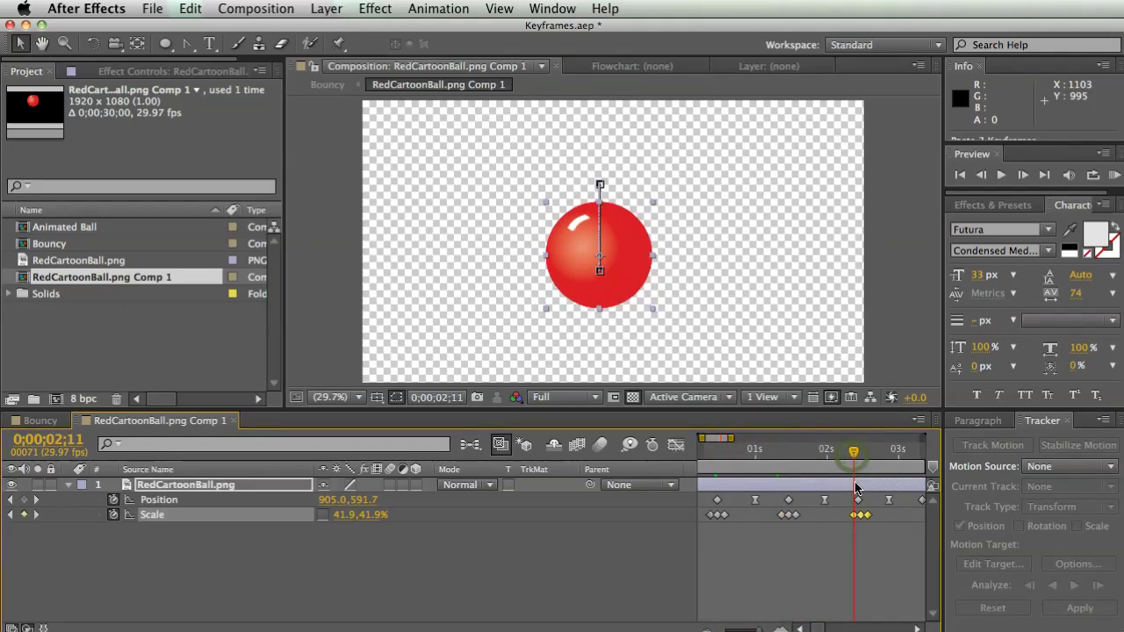
Shift the Scale keyframes pasted at the third impact one frame earlier so the middle one aligns with the impact's Position keyframe.
{"action": "left_click", "coordinate": [780, 629]}
{"action": "left_click", "coordinate": [780, 629]}
{"action": "left_click", "coordinate": [780, 629]}
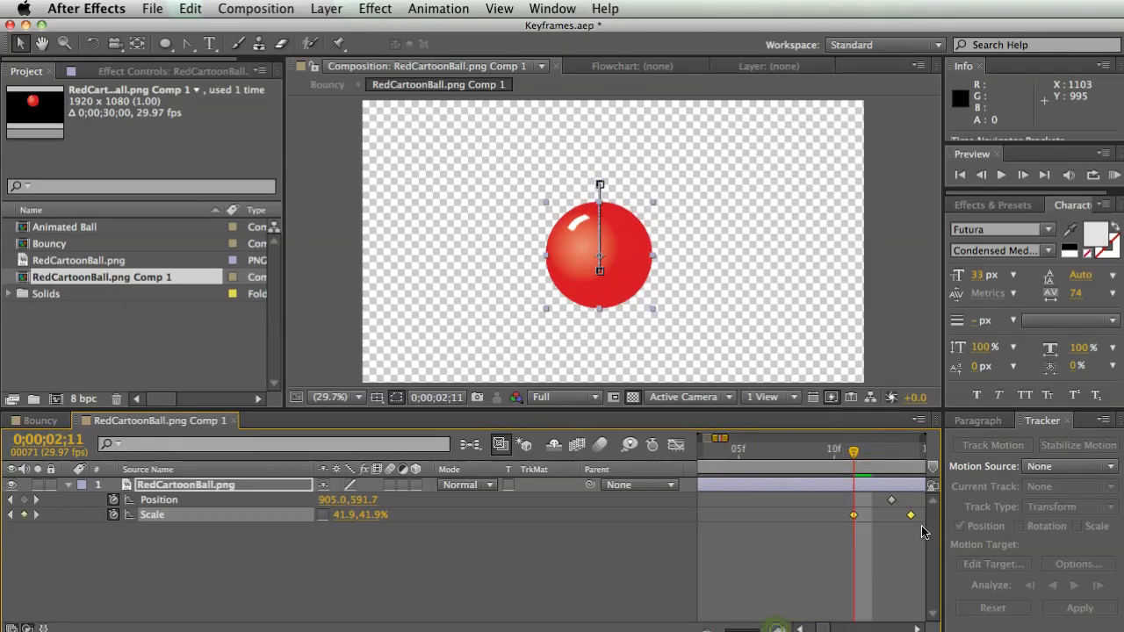
{"action": "left_click_drag", "start_coordinate": [910, 515], "coordinate": [888, 515]}
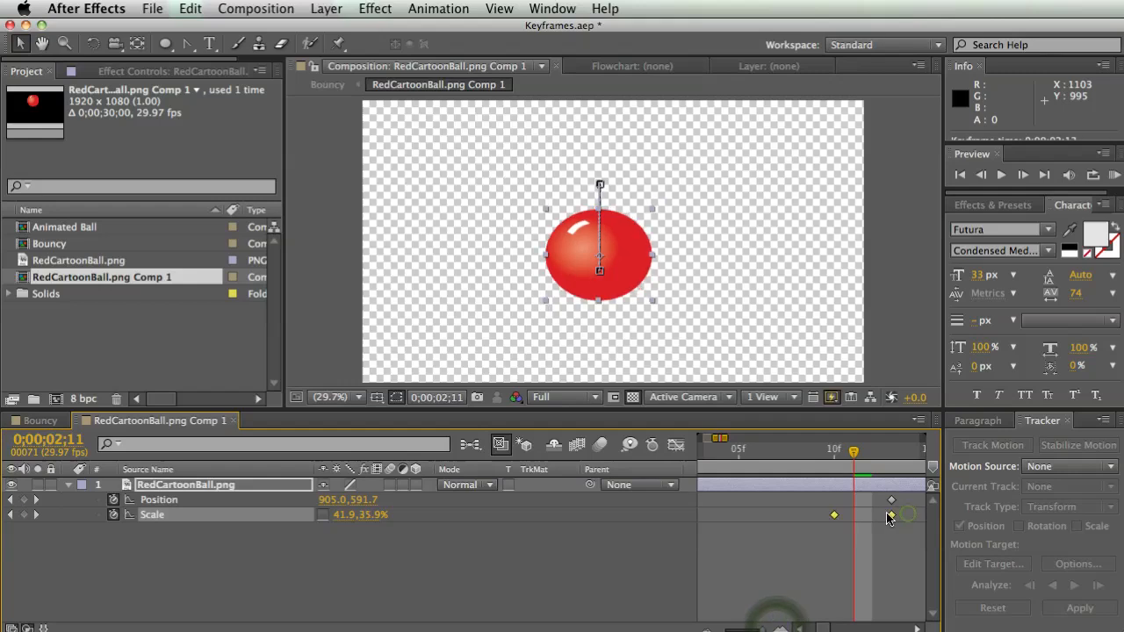
{"action": "left_click", "coordinate": [707, 629]}
{"action": "left_click", "coordinate": [707, 629]}
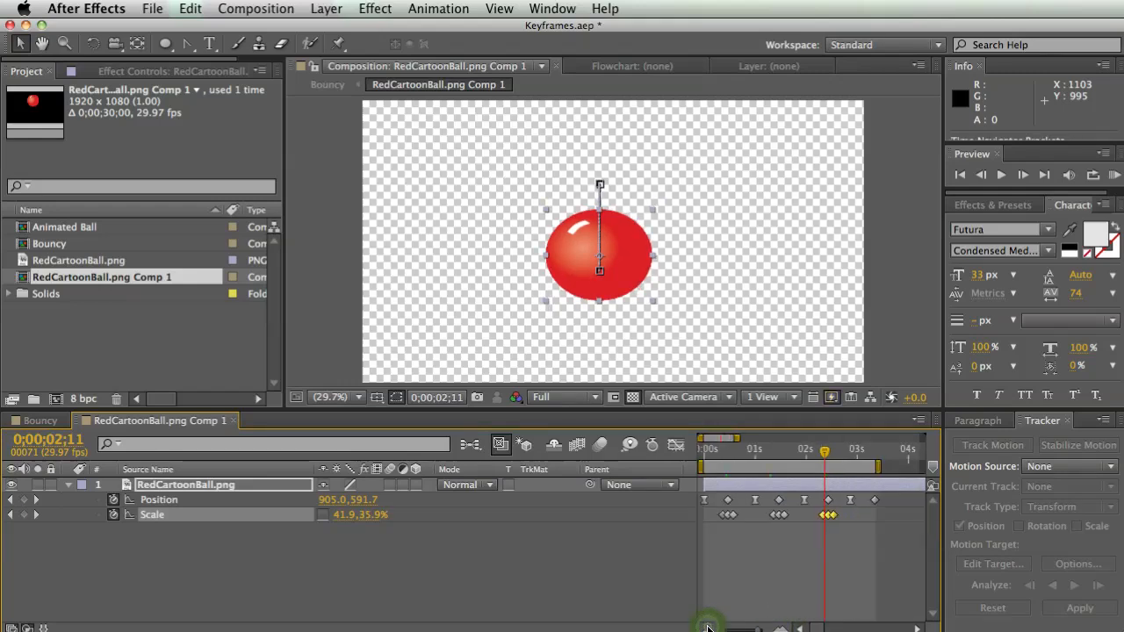
Paste the three squash Scale keyframes at 0;00;03;08, near the fourth impact.
{"action": "left_click", "coordinate": [872, 452]}
{"action": "key", "text": "Page_Up"}
{"action": "key", "text": "ctrl+v"}
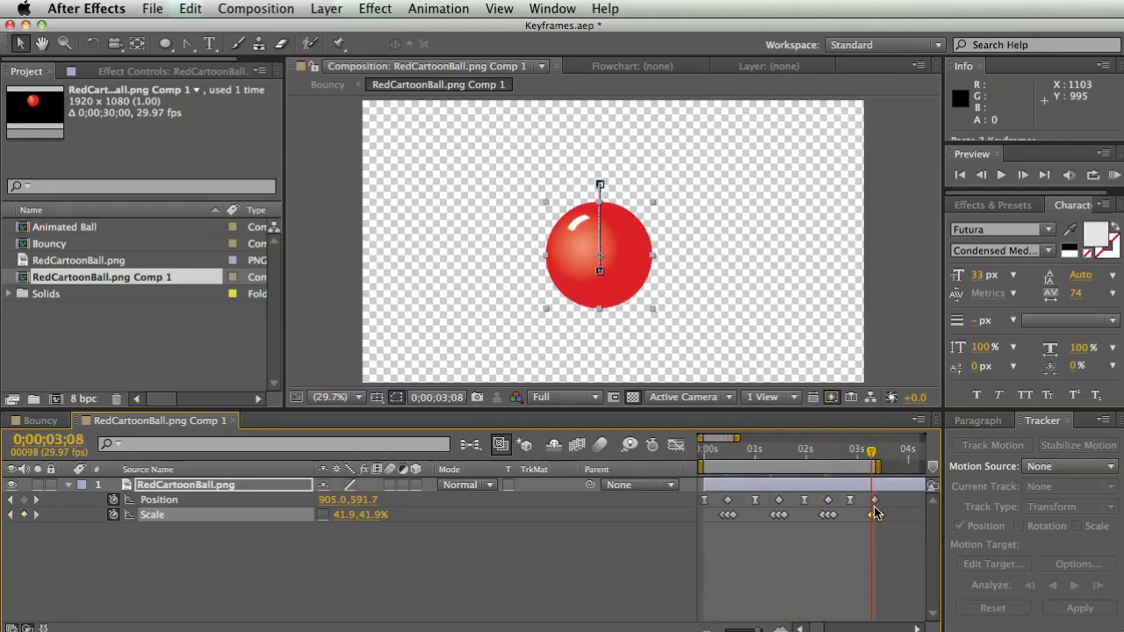
Shift the Scale keyframes pasted near the fourth impact one frame earlier so the middle one aligns with the last Position keyframe.
{"action": "left_click", "coordinate": [780, 629]}
{"action": "left_click", "coordinate": [780, 629]}
{"action": "left_click", "coordinate": [780, 629]}
{"action": "left_click", "coordinate": [780, 629]}
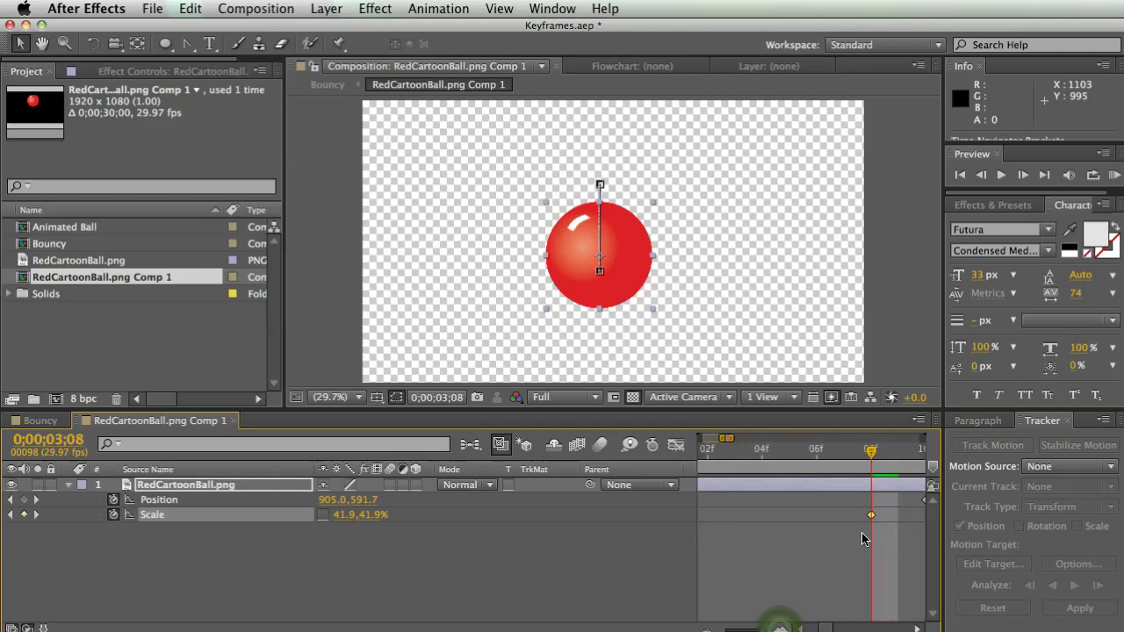
{"action": "left_click_drag", "start_coordinate": [871, 515], "coordinate": [844, 516]}
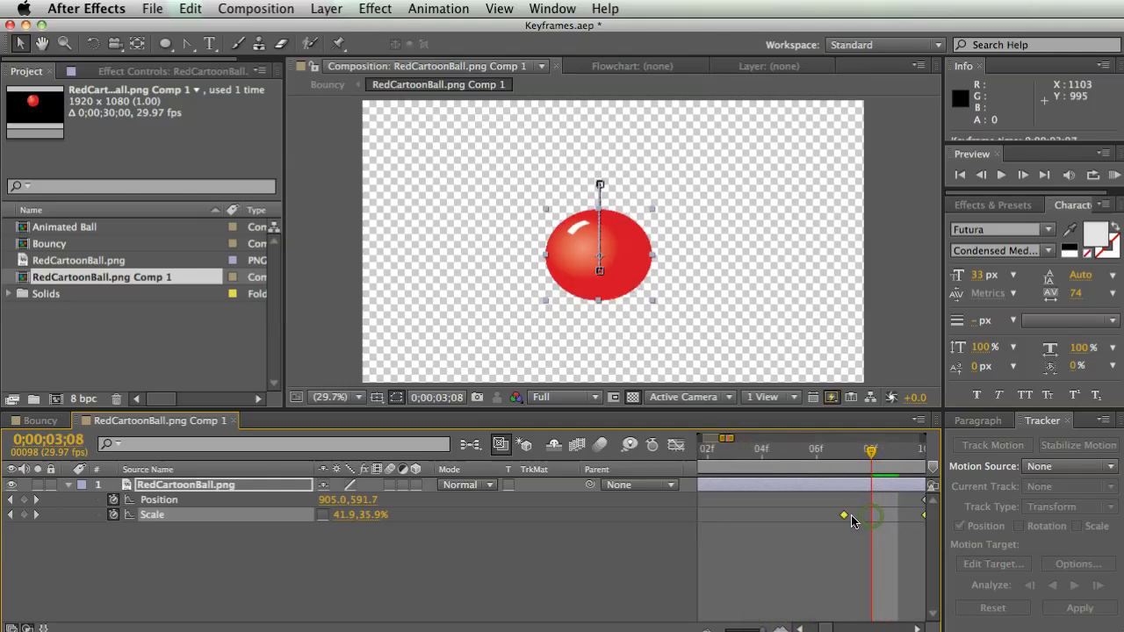
{"action": "left_click", "coordinate": [707, 629]}
{"action": "left_click", "coordinate": [707, 628]}
{"action": "left_click", "coordinate": [707, 629]}
{"action": "left_click", "coordinate": [707, 628]}
{"action": "left_click", "coordinate": [737, 578]}
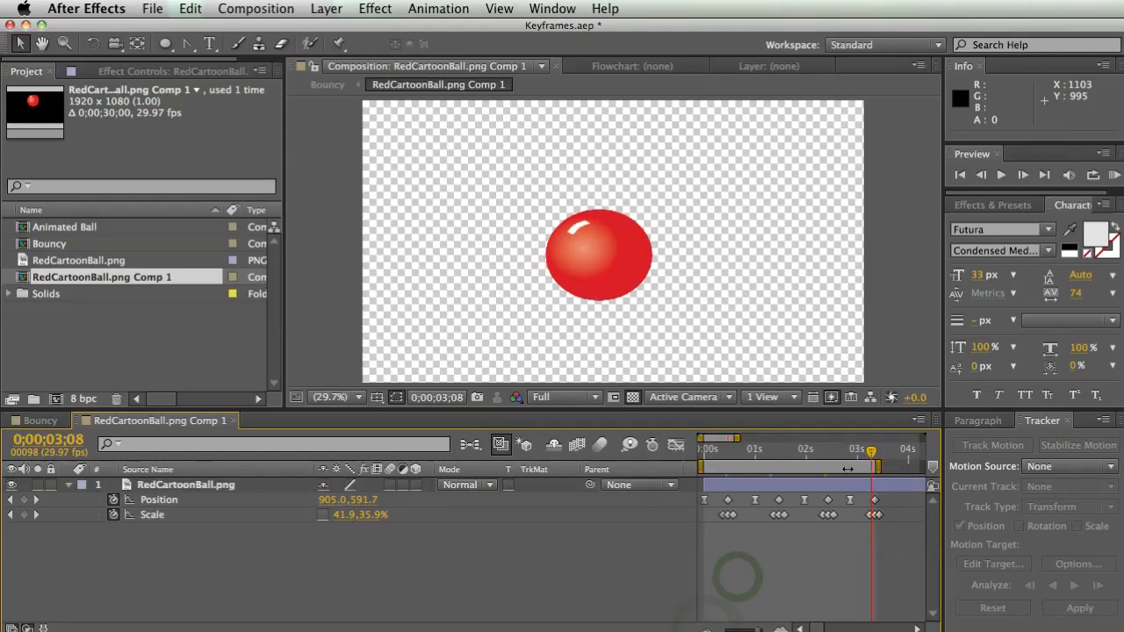
Preview the squashing bounce in RedCartoonBall.png Comp 1 and in Bouncy, and scrub through the impacts.
{"action": "key", "text": "space"}
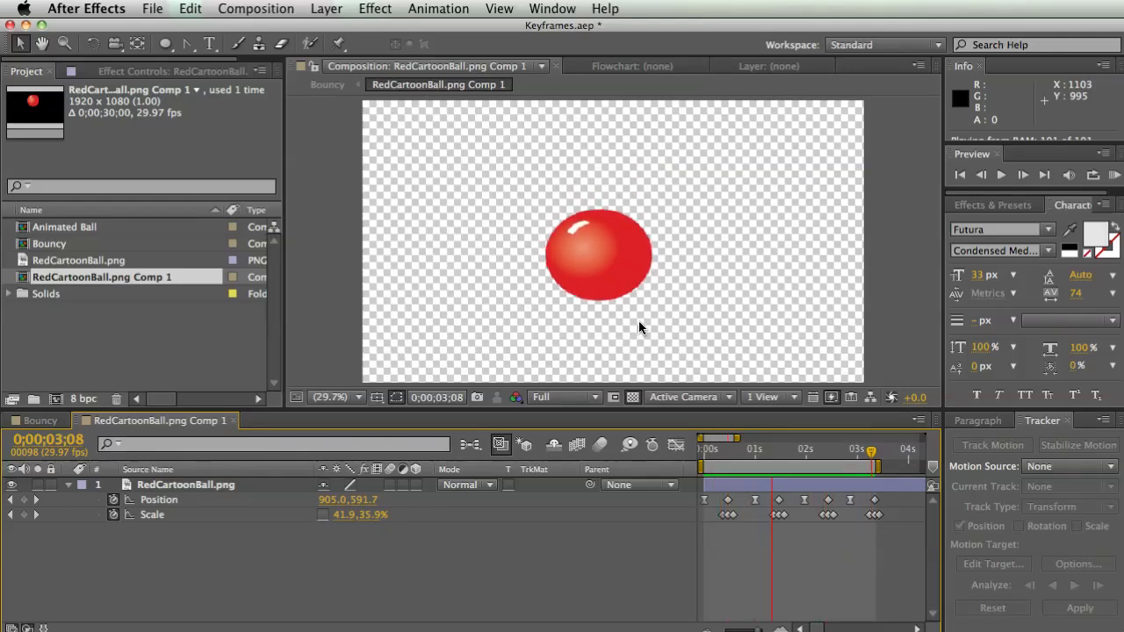
{"action": "left_click", "coordinate": [269, 573]}
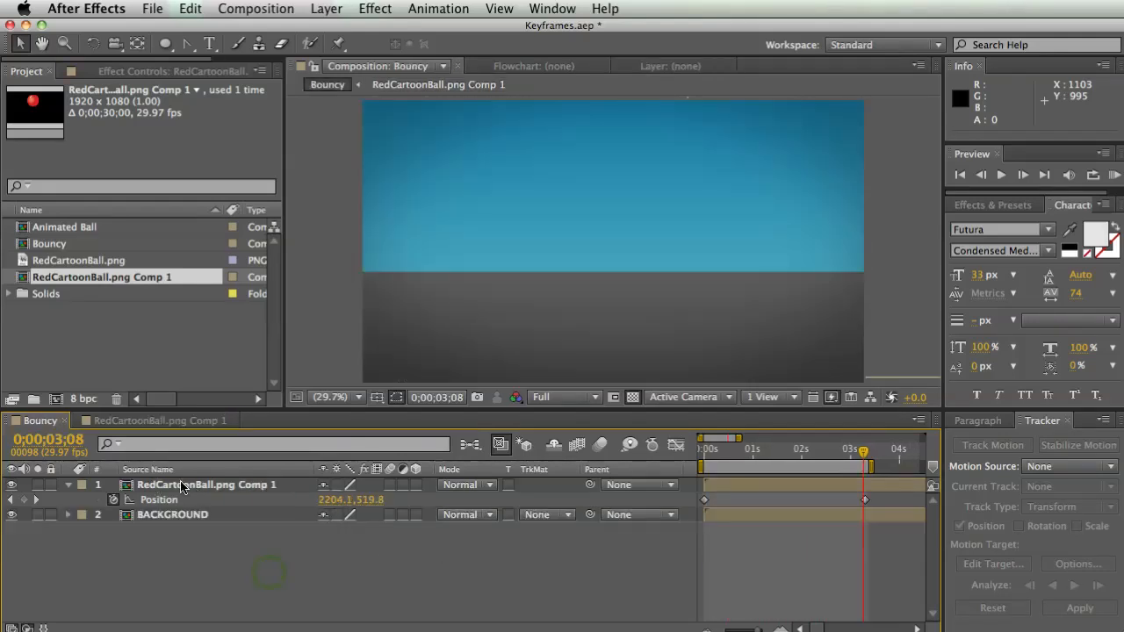
{"action": "key", "text": "space"}
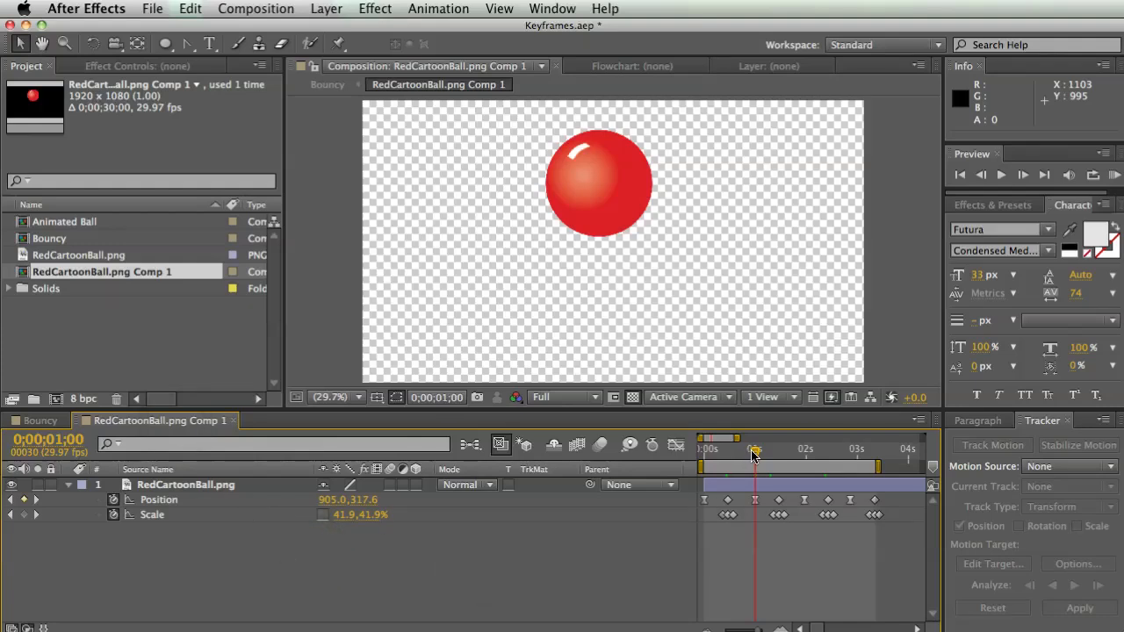
{"action": "left_click_drag", "start_coordinate": [754, 454], "coordinate": [848, 454]}
{"action": "left_click", "coordinate": [215, 495]}
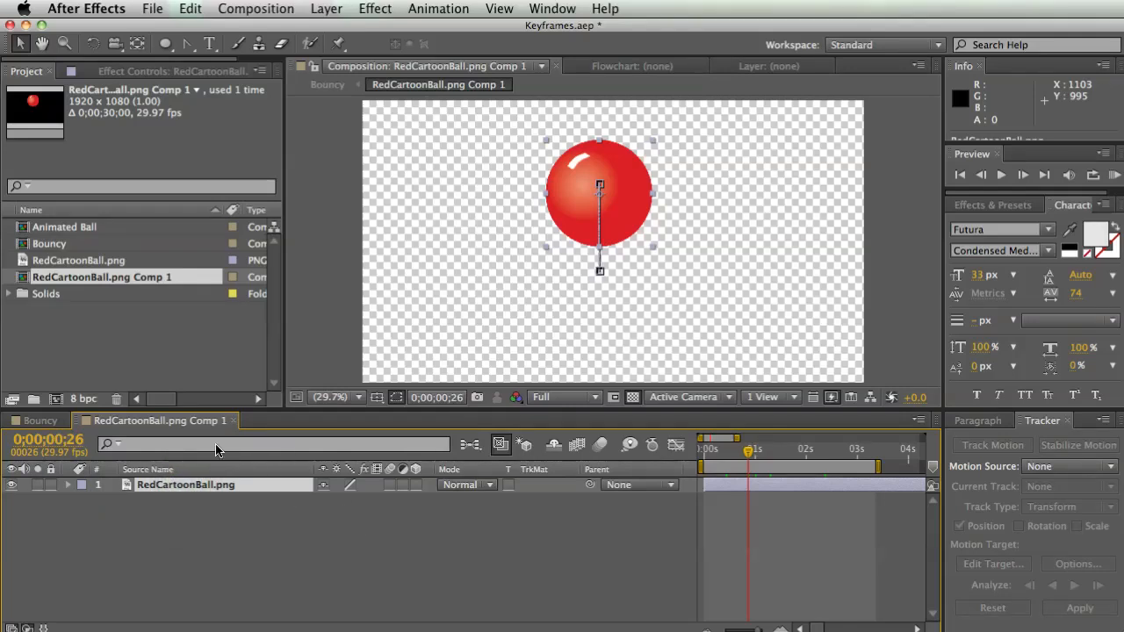
{"action": "left_click", "coordinate": [42, 421]}
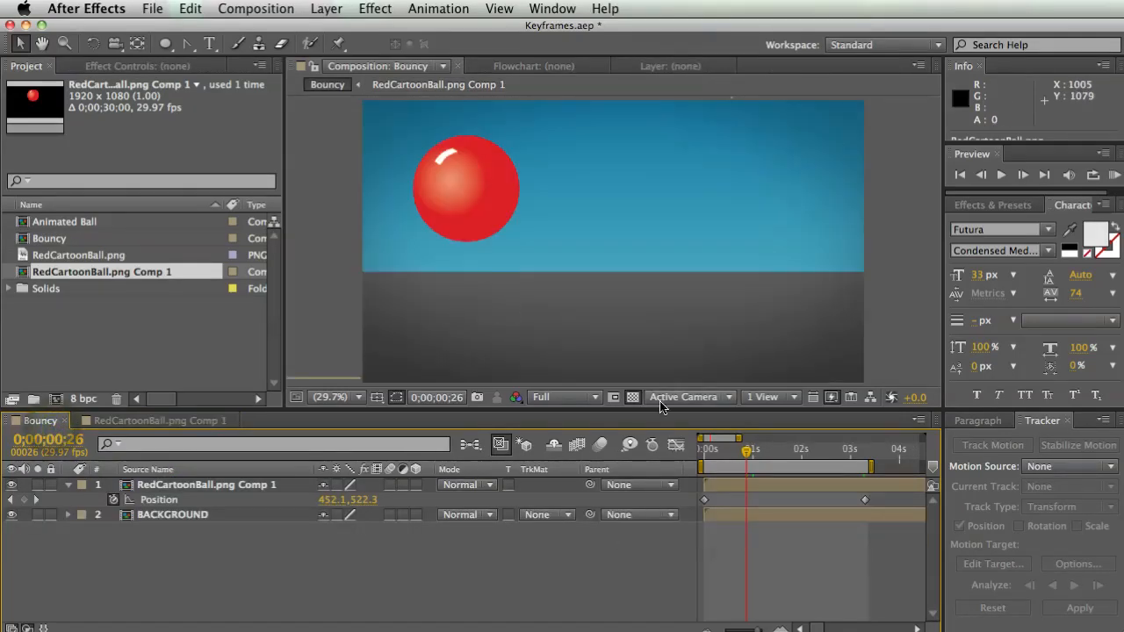
{"action": "left_click_drag", "start_coordinate": [735, 452], "coordinate": [773, 453]}
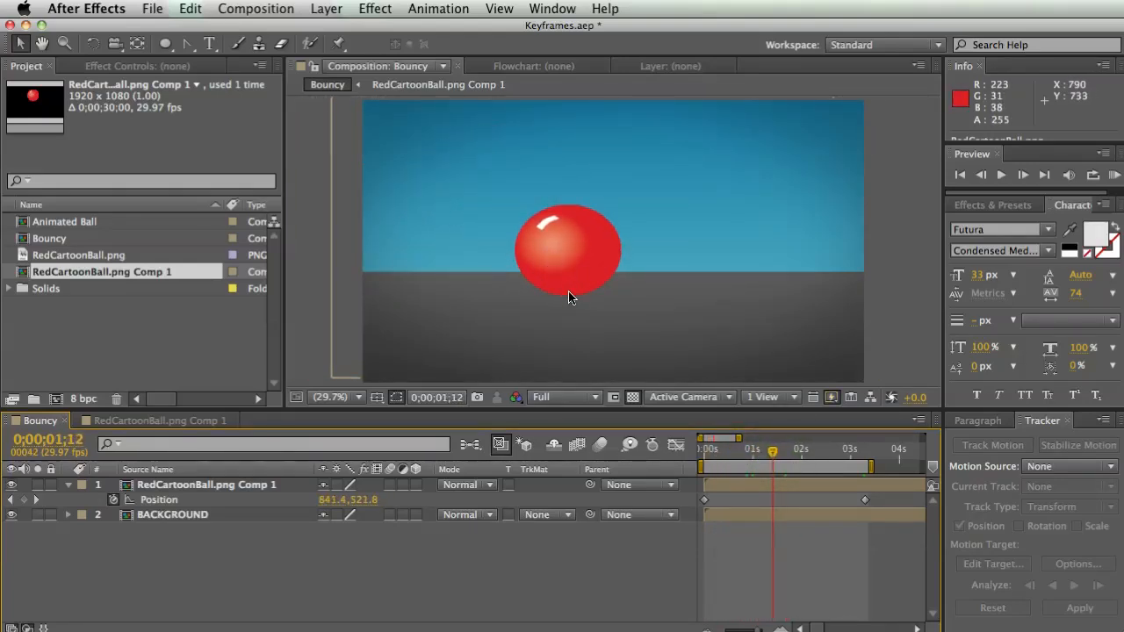
{"action": "left_click_drag", "start_coordinate": [765, 452], "coordinate": [756, 452]}
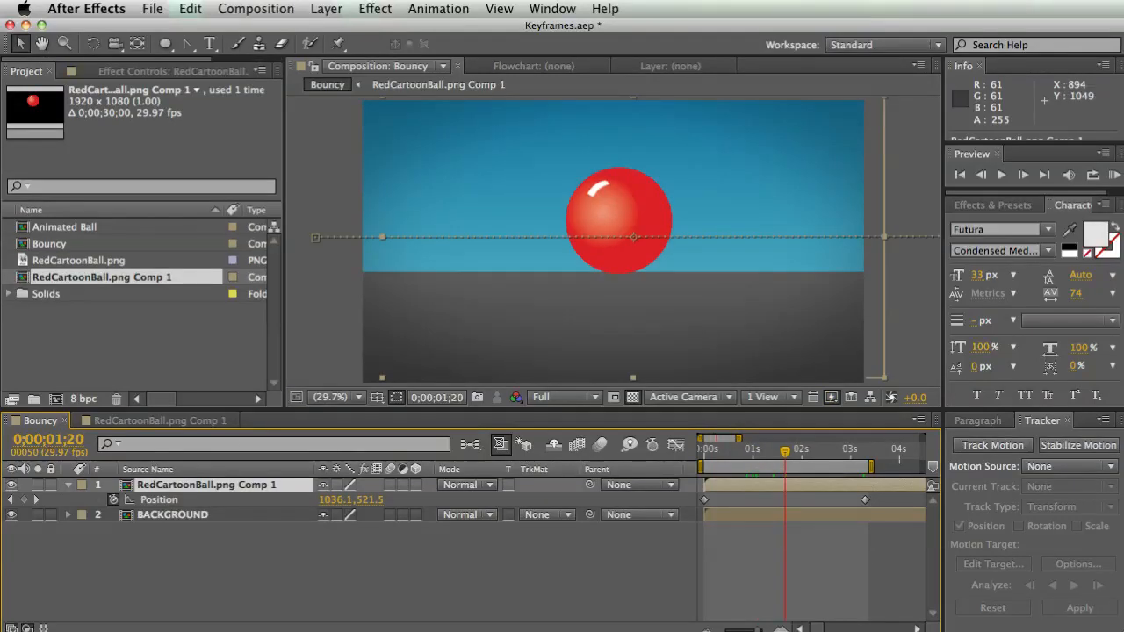
Pre-compose the ball layer in Bouncy together with its Position keyframes, scrub through it, and reveal the new layer's Position property.
{"action": "key", "text": "super+shift+c"}
{"action": "key", "text": "Return"}
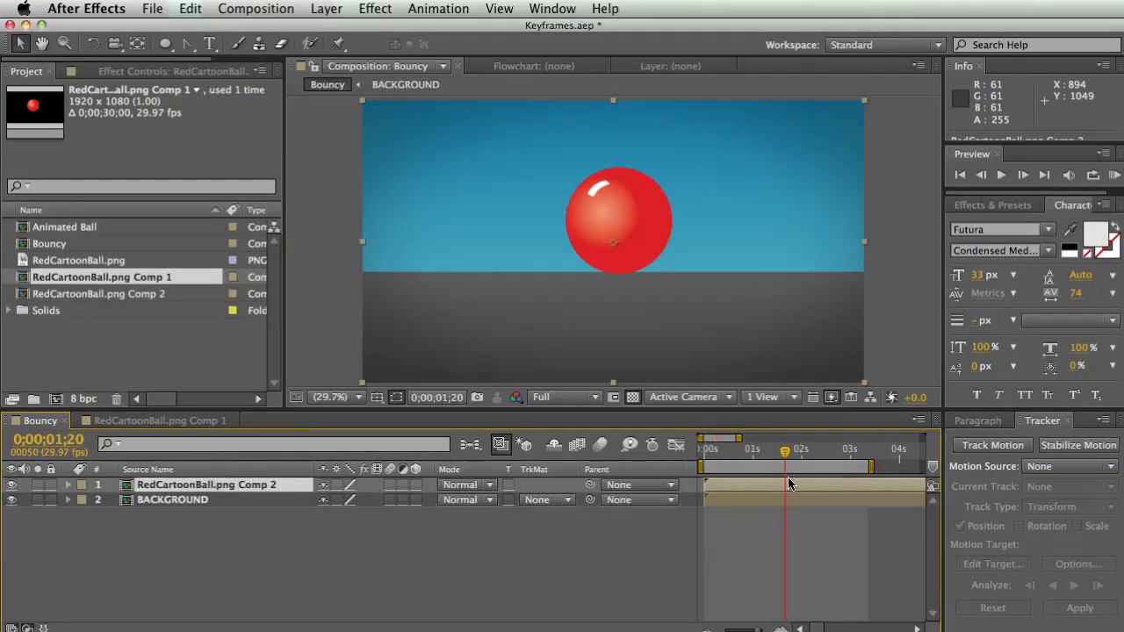
{"action": "left_click_drag", "start_coordinate": [786, 457], "coordinate": [842, 464]}
{"action": "left_click", "coordinate": [255, 584]}
{"action": "left_click", "coordinate": [242, 489]}
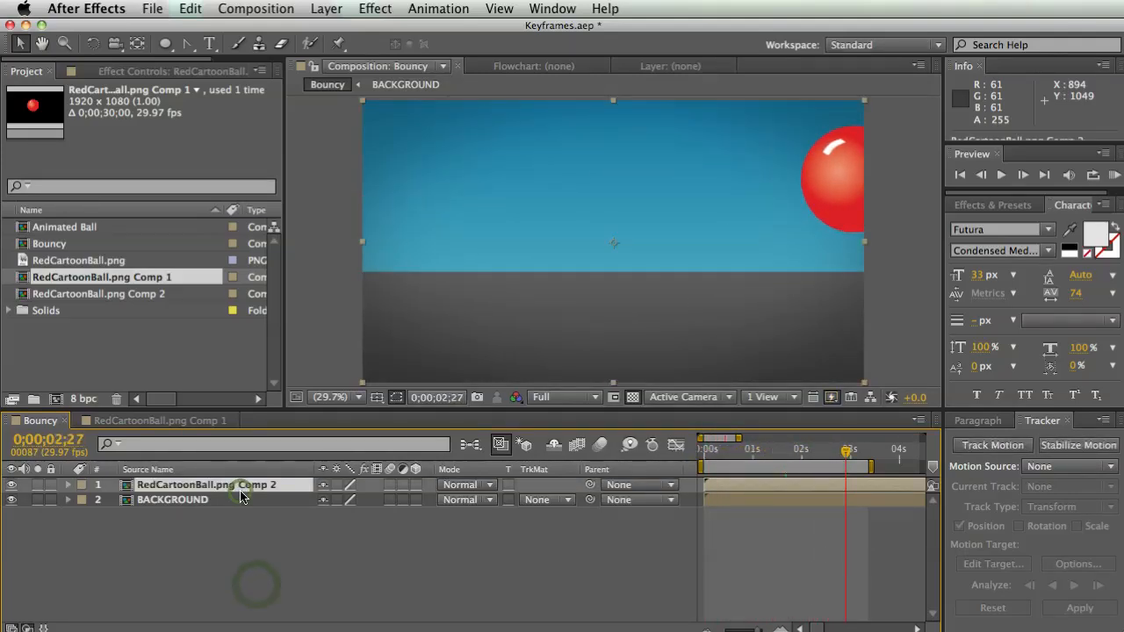
{"action": "key", "text": "p"}
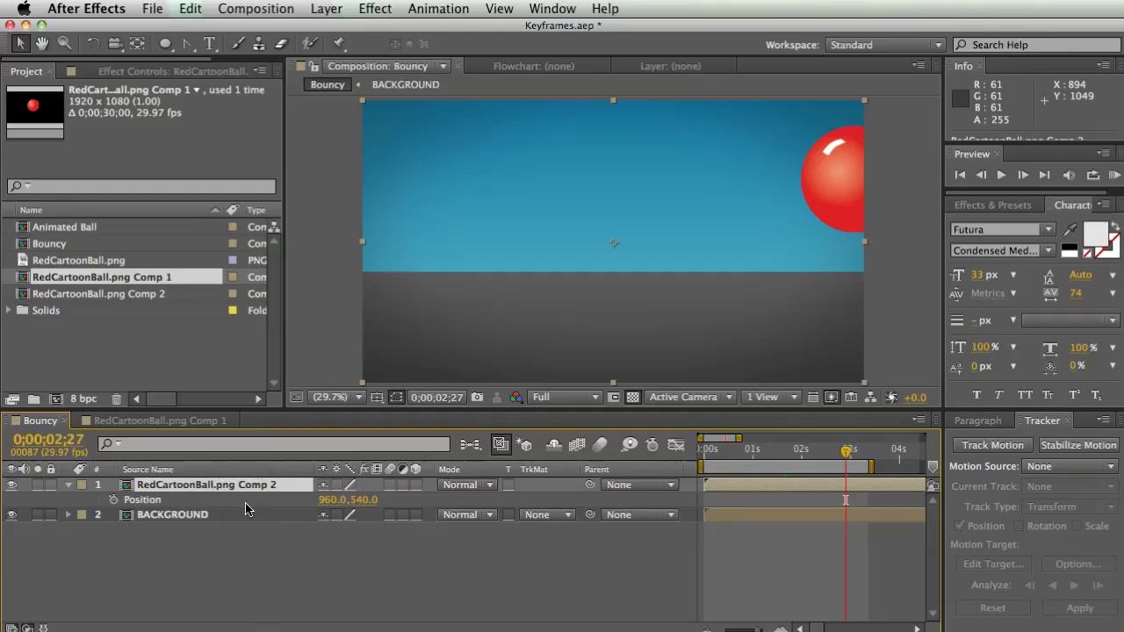
{"action": "left_click", "coordinate": [211, 552]}
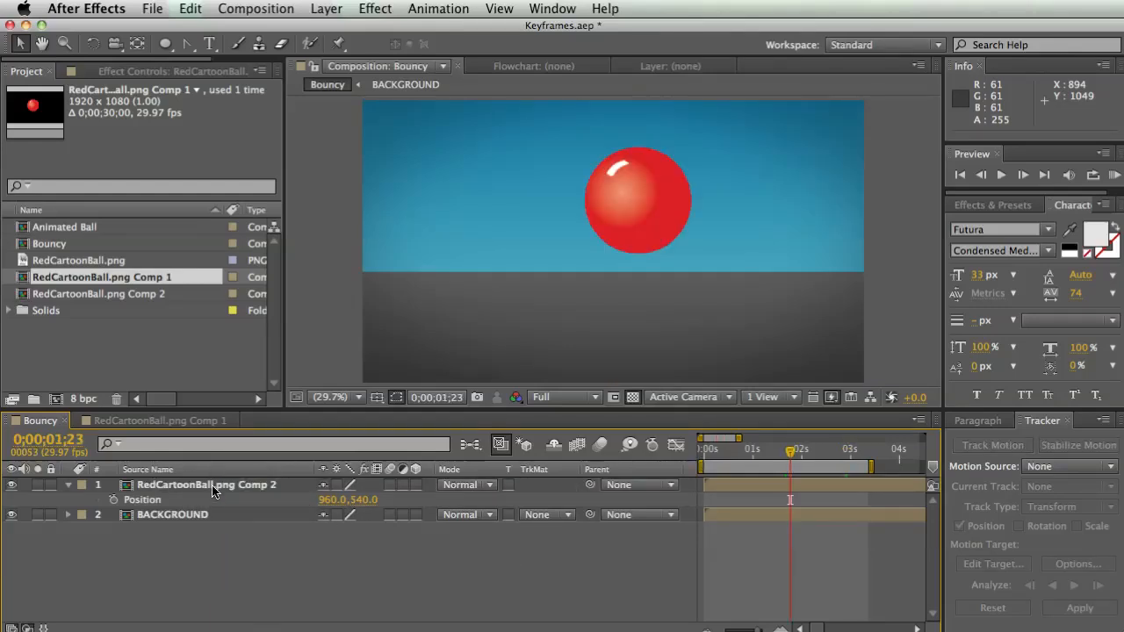
Duplicate the pre-composed ball layer and flip and flatten the copy vertically to a scale of 100.0, -52.6%.
{"action": "left_click", "coordinate": [213, 489]}
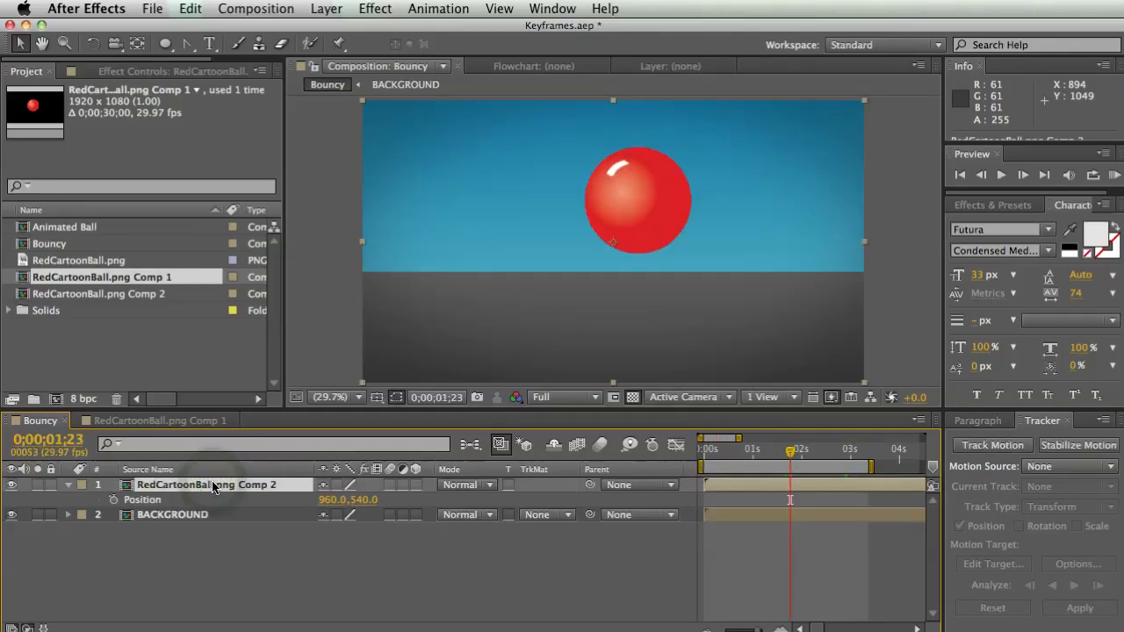
{"action": "key", "text": "super+d"}
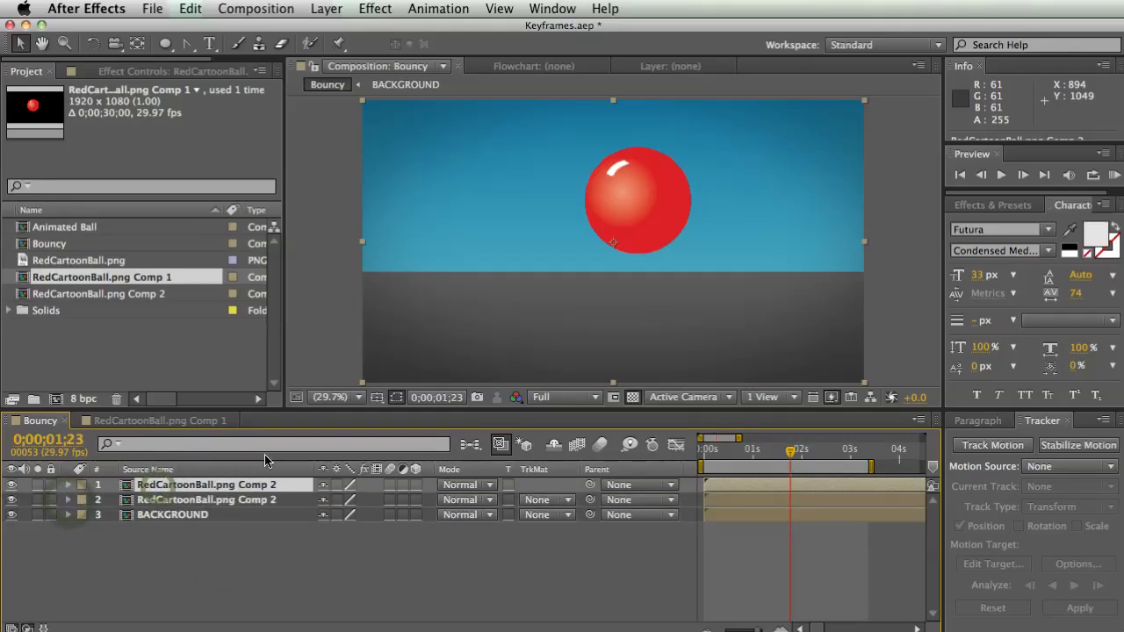
{"action": "key", "text": "s"}
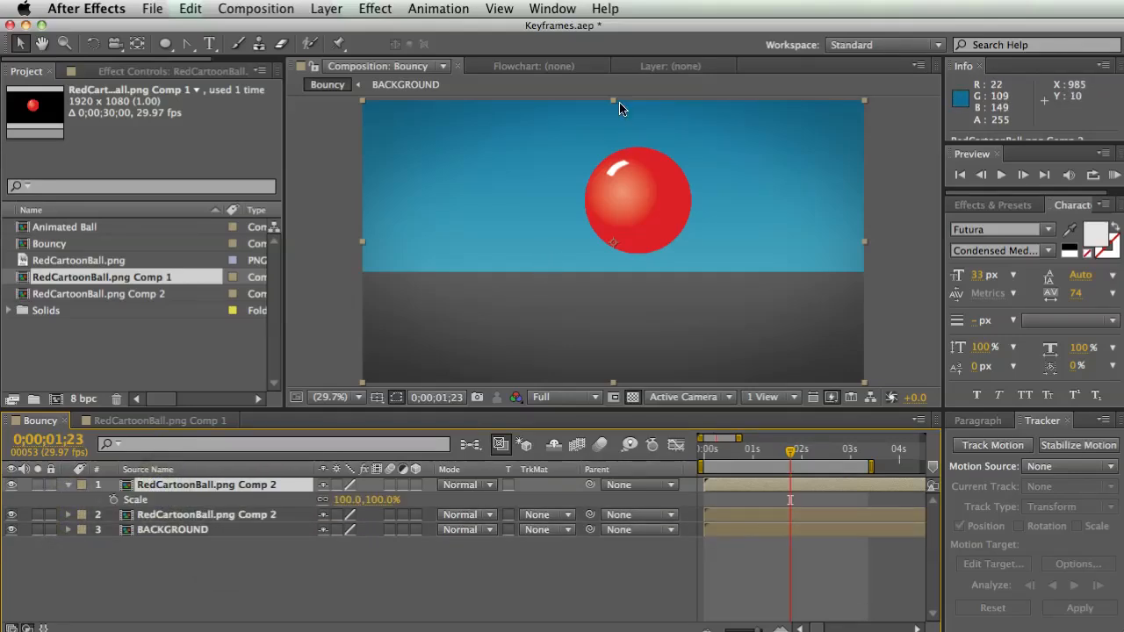
{"action": "left_click_drag", "start_coordinate": [613, 102], "coordinate": [606, 315]}
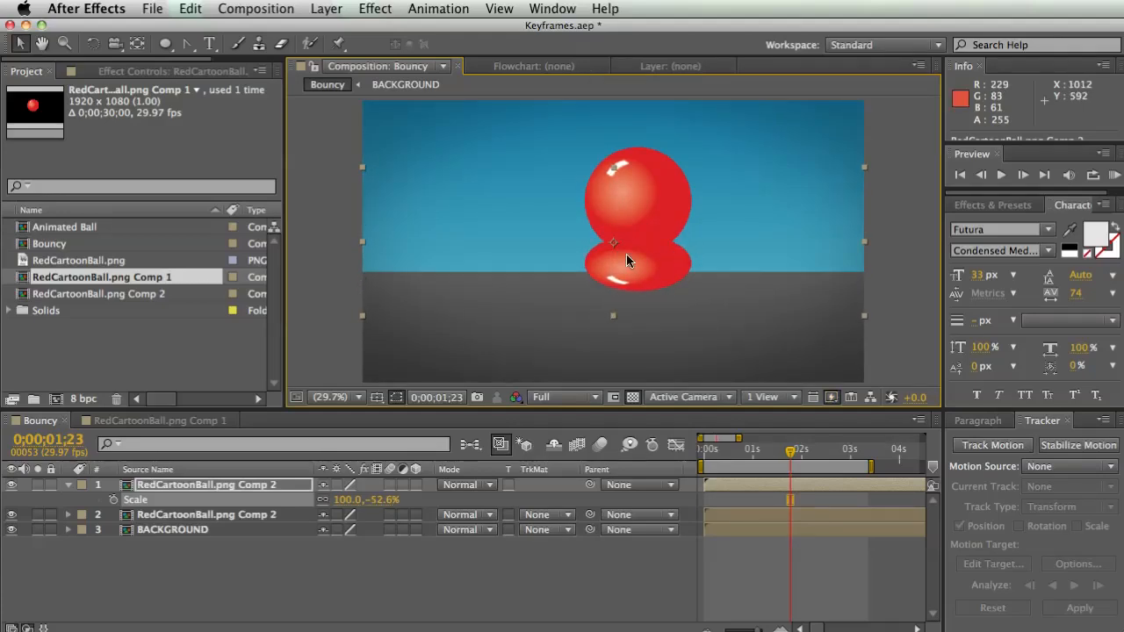
At the second impact, 0;00;01;14, move the flipped copy straight down onto the floor beneath the ball, and scrub to check it.
{"action": "mouse_move", "coordinate": [787, 449]}
{"action": "left_mouse_down"}
{"action": "mouse_move", "coordinate": [759, 451]}
{"action": "mouse_move", "coordinate": [775, 455]}
{"action": "left_mouse_up"}
{"action": "left_click_drag", "start_coordinate": [791, 500], "coordinate": [776, 499]}
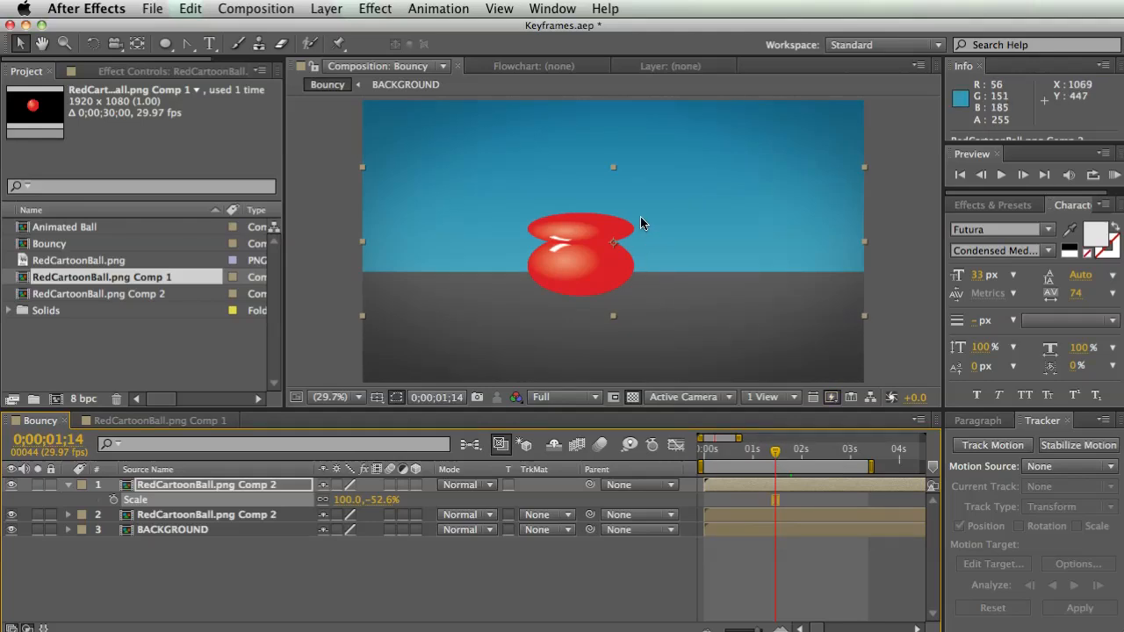
{"action": "left_click_drag", "start_coordinate": [640, 212], "coordinate": [640, 284]}
{"action": "mouse_move", "coordinate": [775, 453]}
{"action": "left_mouse_down"}
{"action": "mouse_move", "coordinate": [750, 452]}
{"action": "mouse_move", "coordinate": [800, 452]}
{"action": "mouse_move", "coordinate": [758, 454]}
{"action": "mouse_move", "coordinate": [785, 452]}
{"action": "left_mouse_up"}
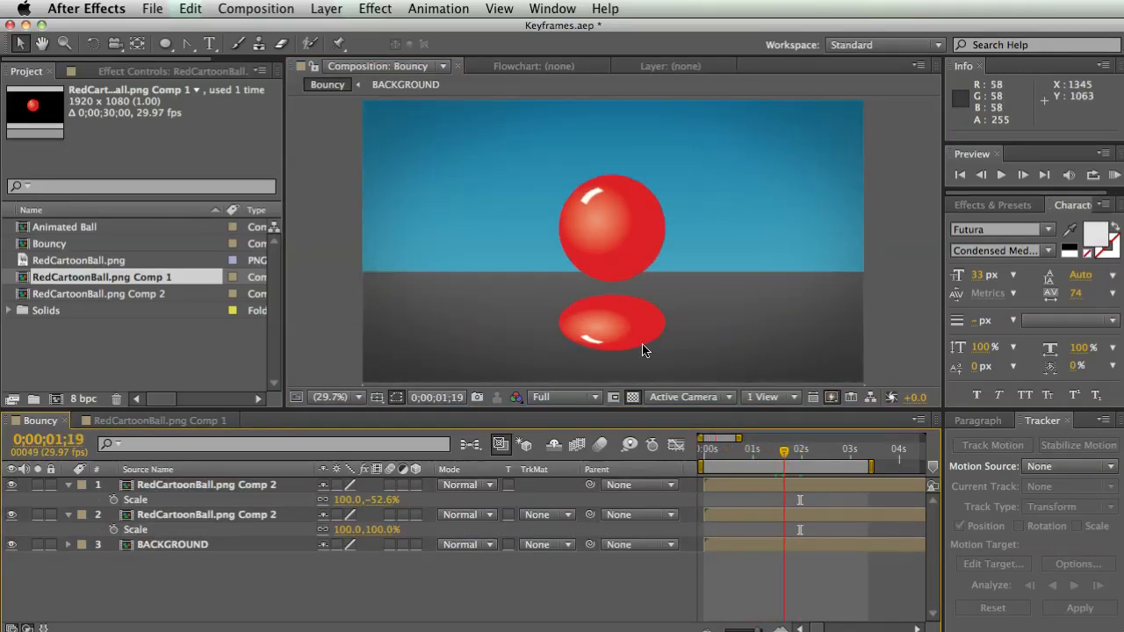
Place the flipped copy below the ball layer in the stacking order and rename it SHADOW.
{"action": "left_click_drag", "start_coordinate": [207, 485], "coordinate": [206, 527]}
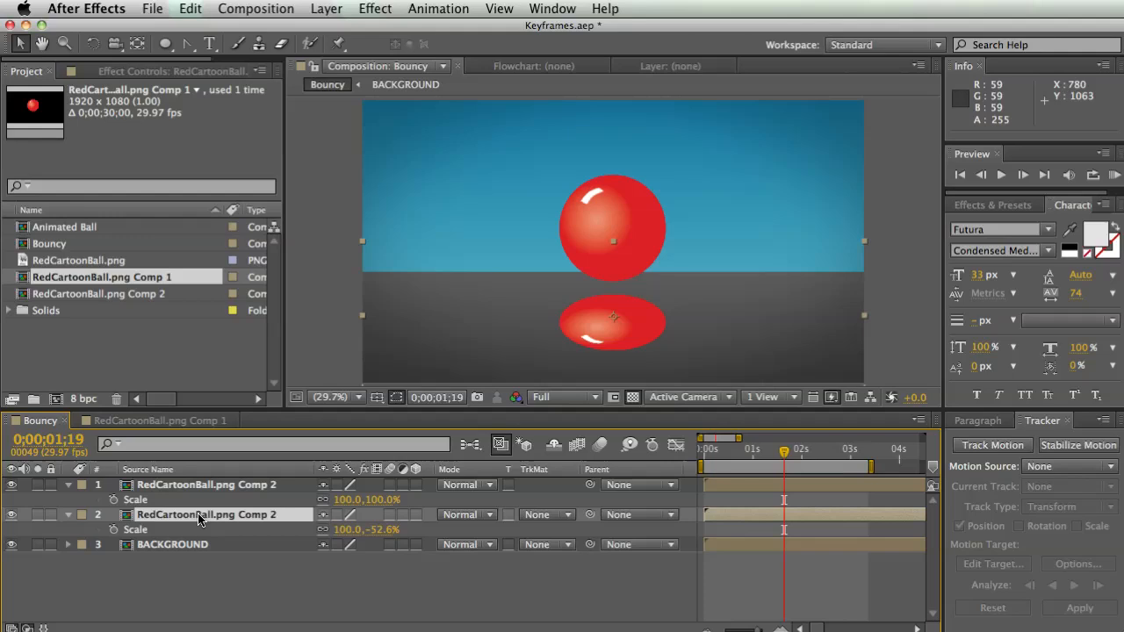
{"action": "key", "text": "Return"}
{"action": "type", "text": "SHADOW"}
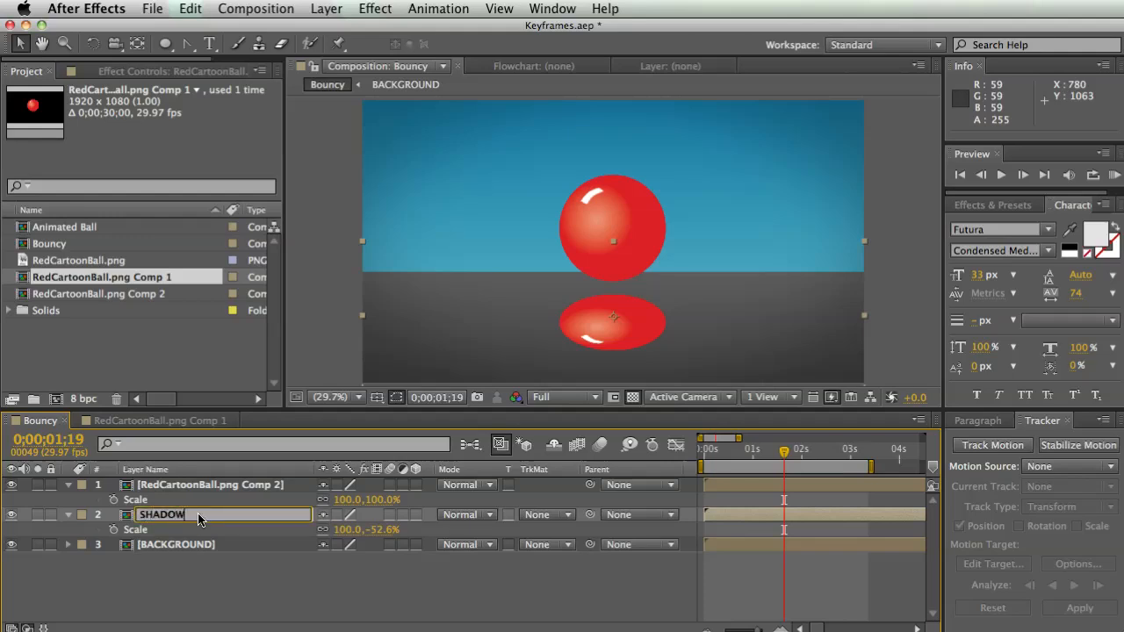
{"action": "key", "text": "Return"}
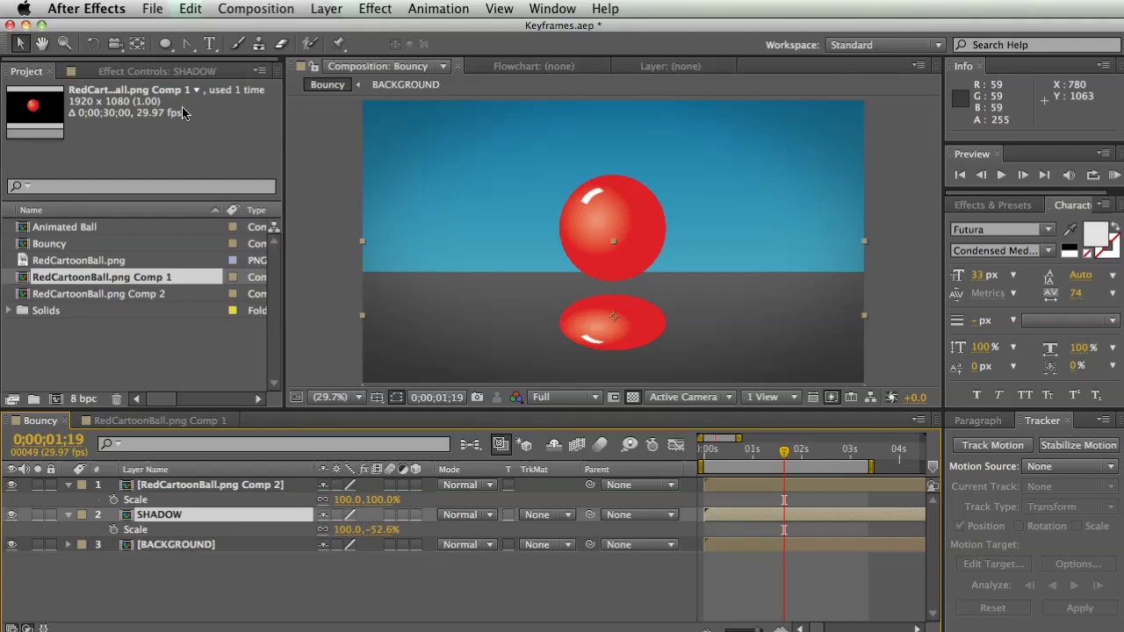
Apply Curves to the SHADOW layer, lower the curve's white point to black, and advance two frames to 0;00;01;21.
{"action": "left_click", "coordinate": [156, 70]}
{"action": "right_click", "coordinate": [89, 119]}
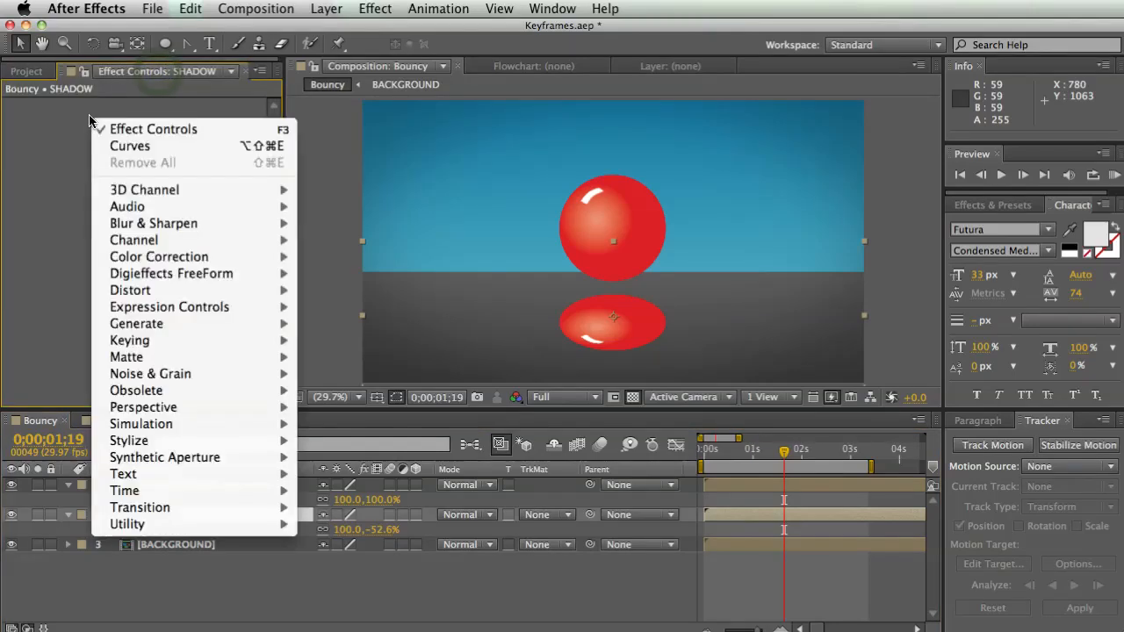
{"action": "left_click", "coordinate": [136, 146]}
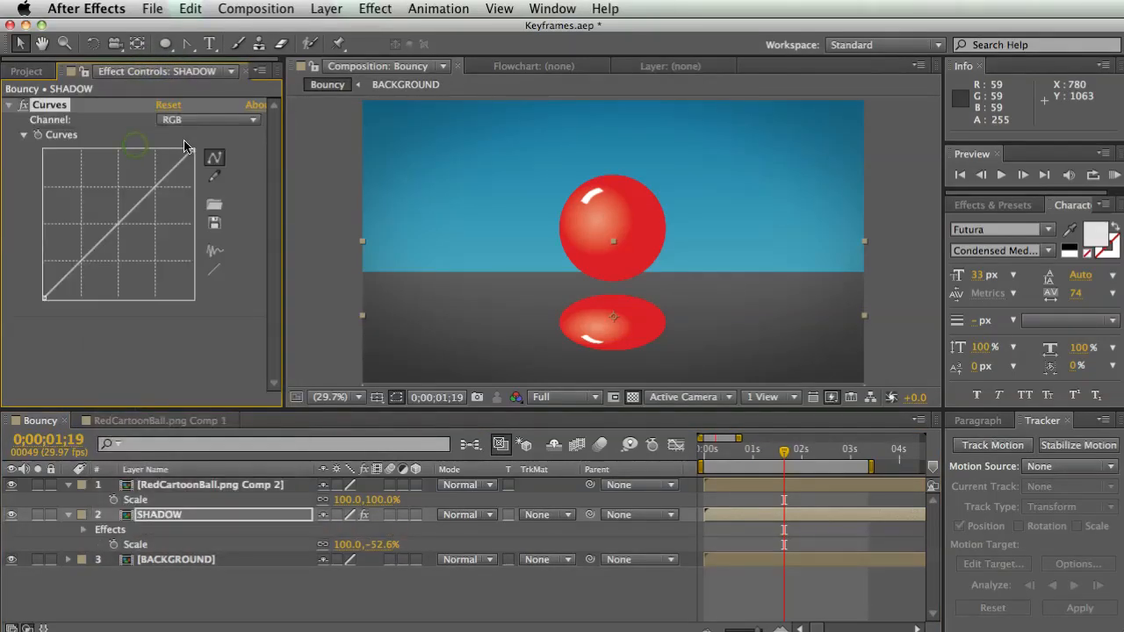
{"action": "left_click_drag", "start_coordinate": [189, 152], "coordinate": [239, 293]}
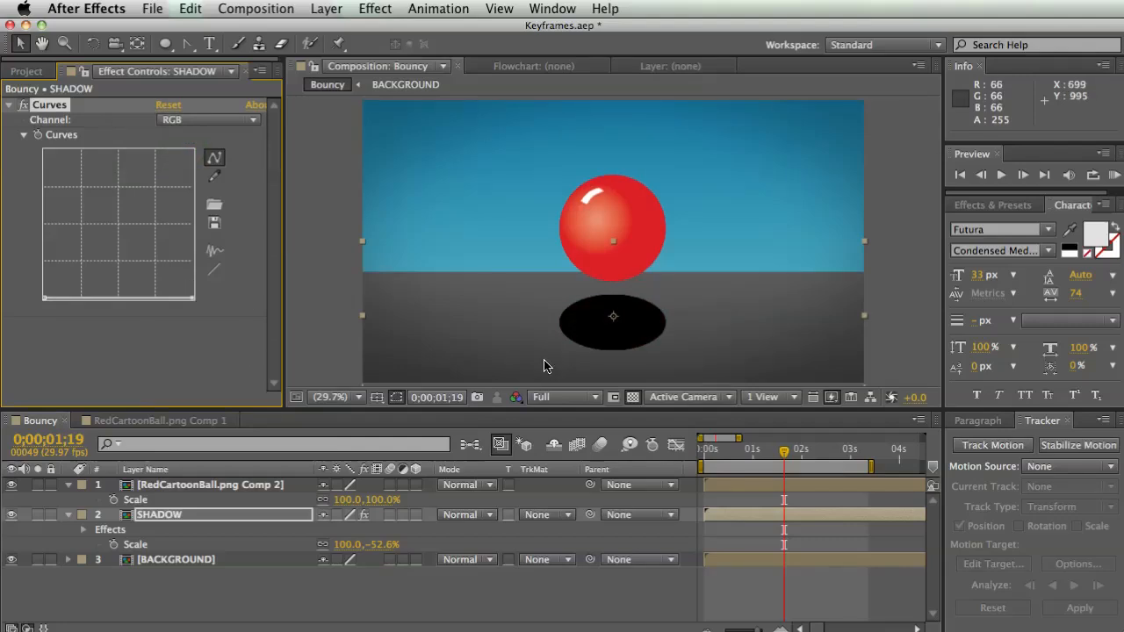
{"action": "left_click", "coordinate": [11, 106]}
{"action": "key", "text": "Page_Down"}
{"action": "key", "text": "Page_Down"}
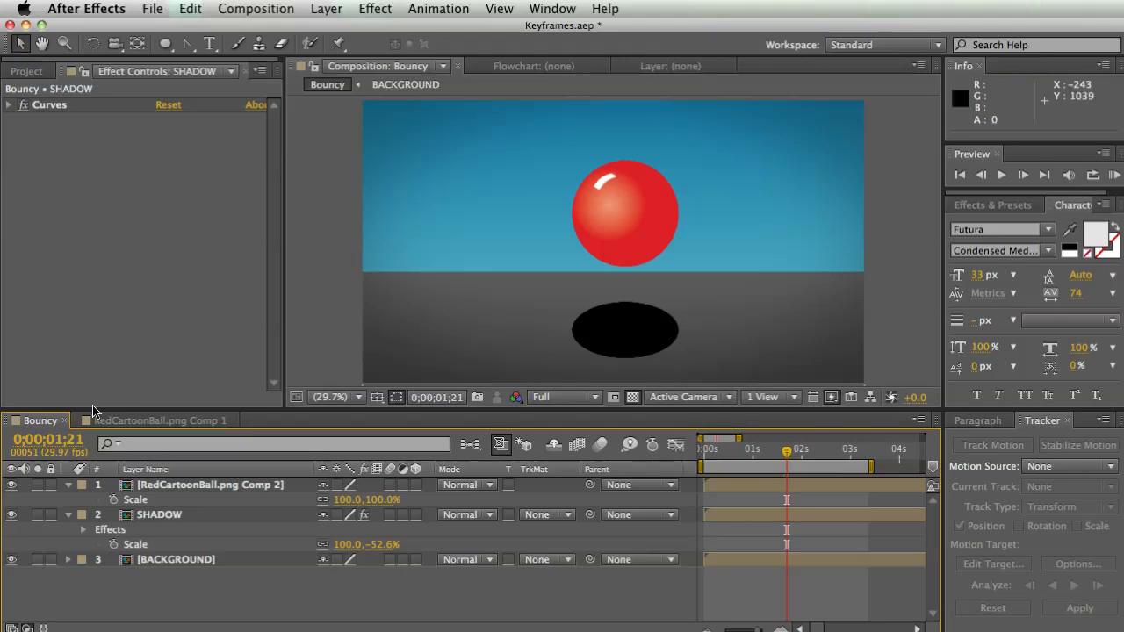
Add a Fast Blur effect to the SHADOW layer and set its Blurriness to 63.0.
{"action": "left_click", "coordinate": [175, 517]}
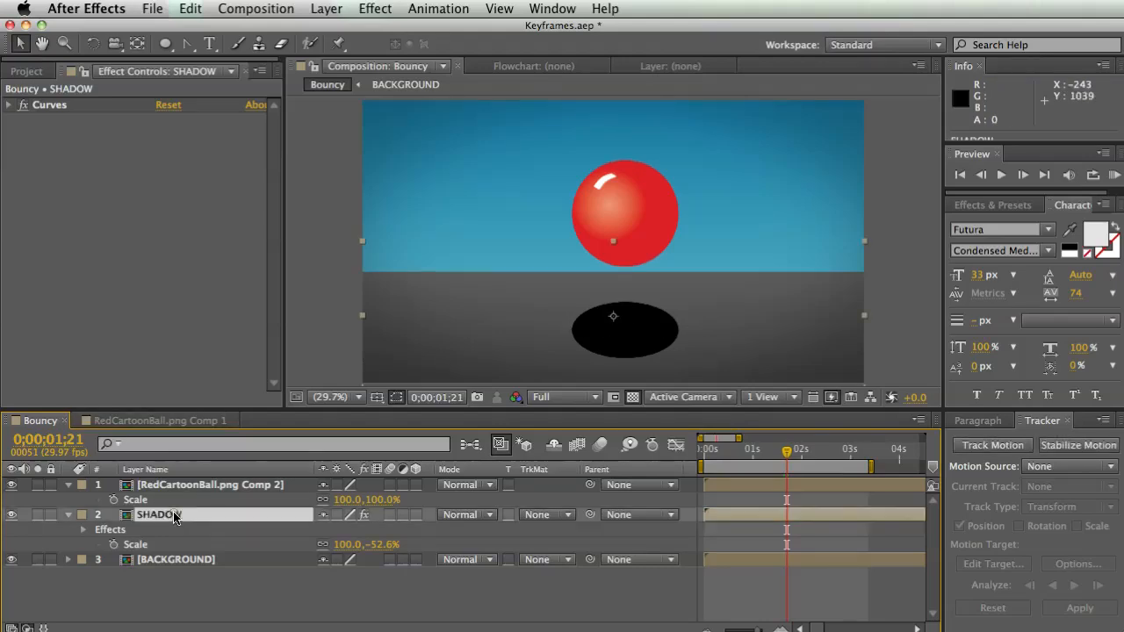
{"action": "right_click", "coordinate": [63, 165]}
{"action": "mouse_move", "coordinate": [136, 268]}
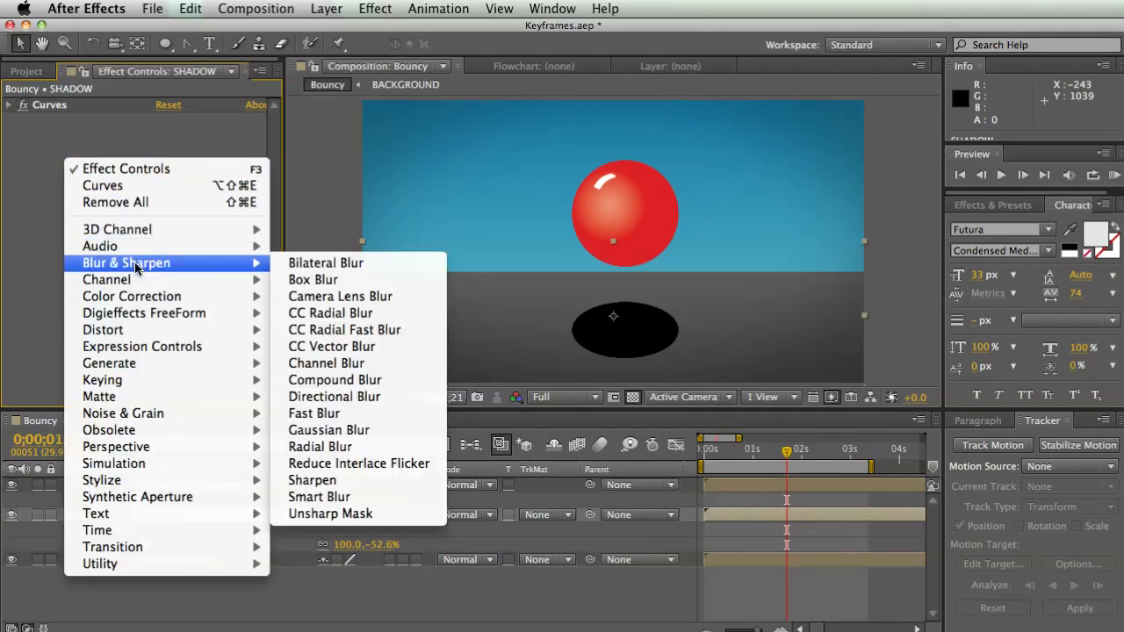
{"action": "left_click", "coordinate": [314, 413]}
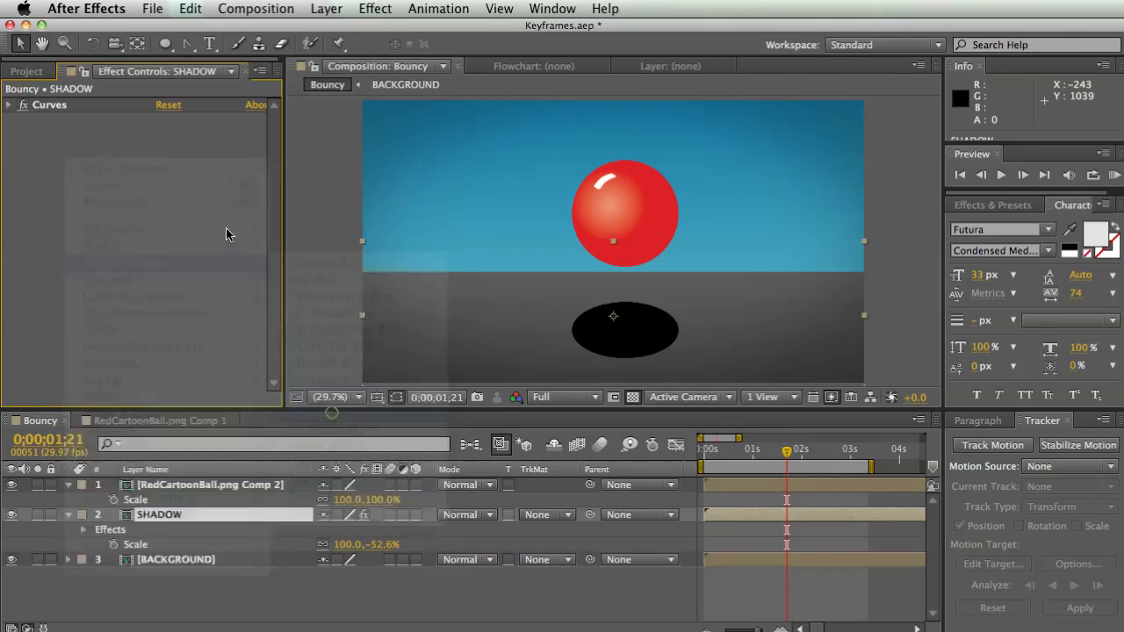
{"action": "left_click_drag", "start_coordinate": [165, 134], "coordinate": [221, 134]}
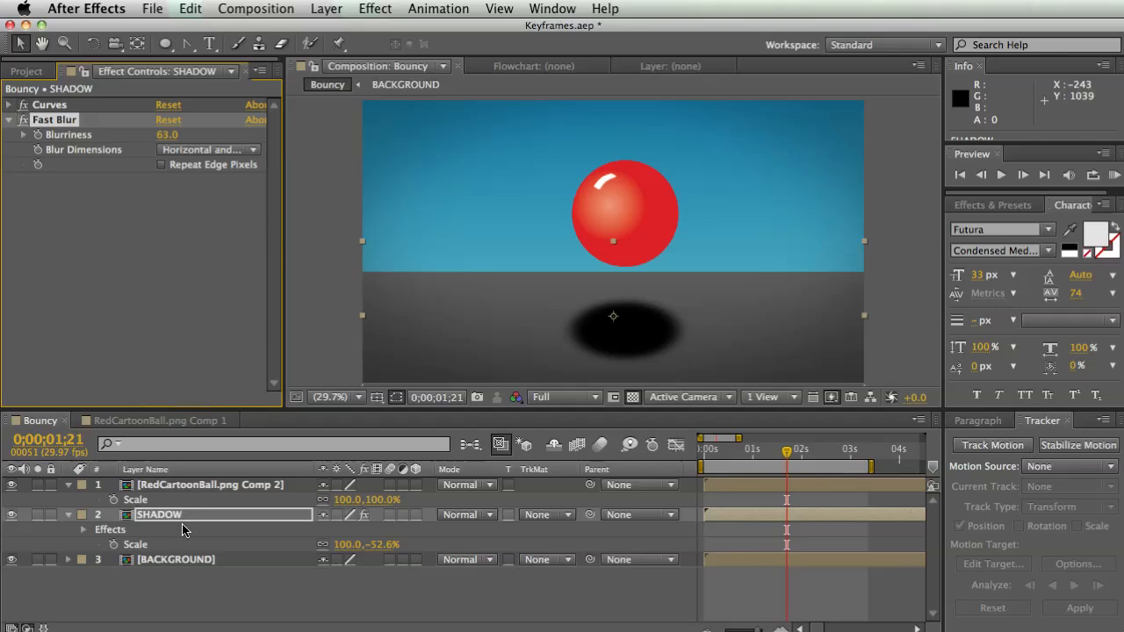
Lower the SHADOW layer's Opacity to 35%, preview the animation and scrub to 0;00;01;11.
{"action": "key", "text": "t"}
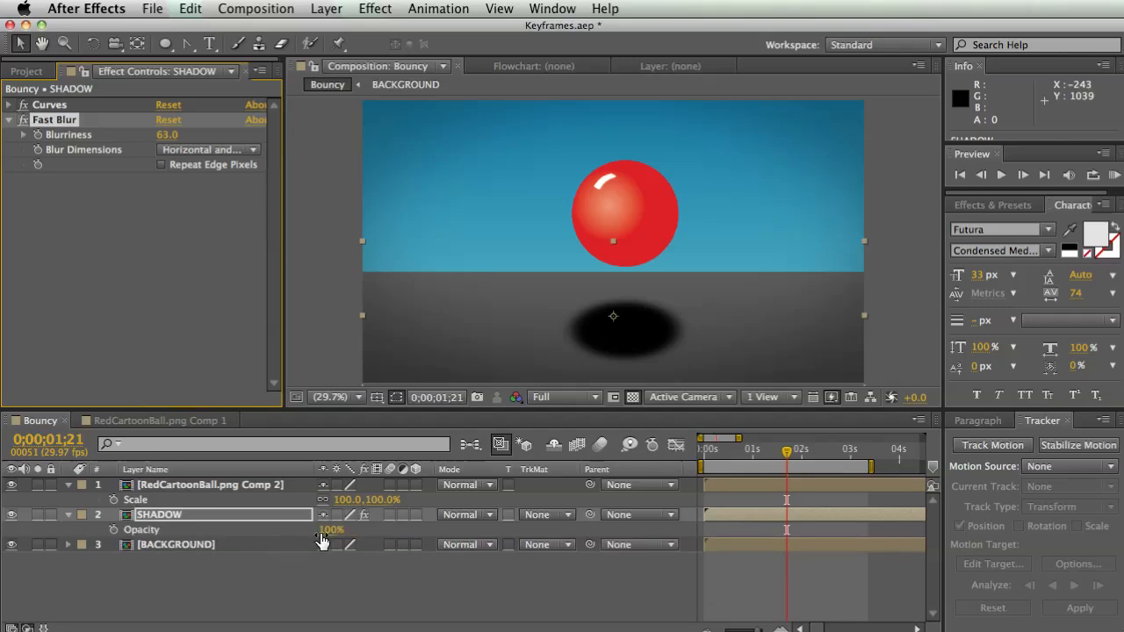
{"action": "left_click_drag", "start_coordinate": [331, 537], "coordinate": [329, 523]}
{"action": "left_click", "coordinate": [411, 604]}
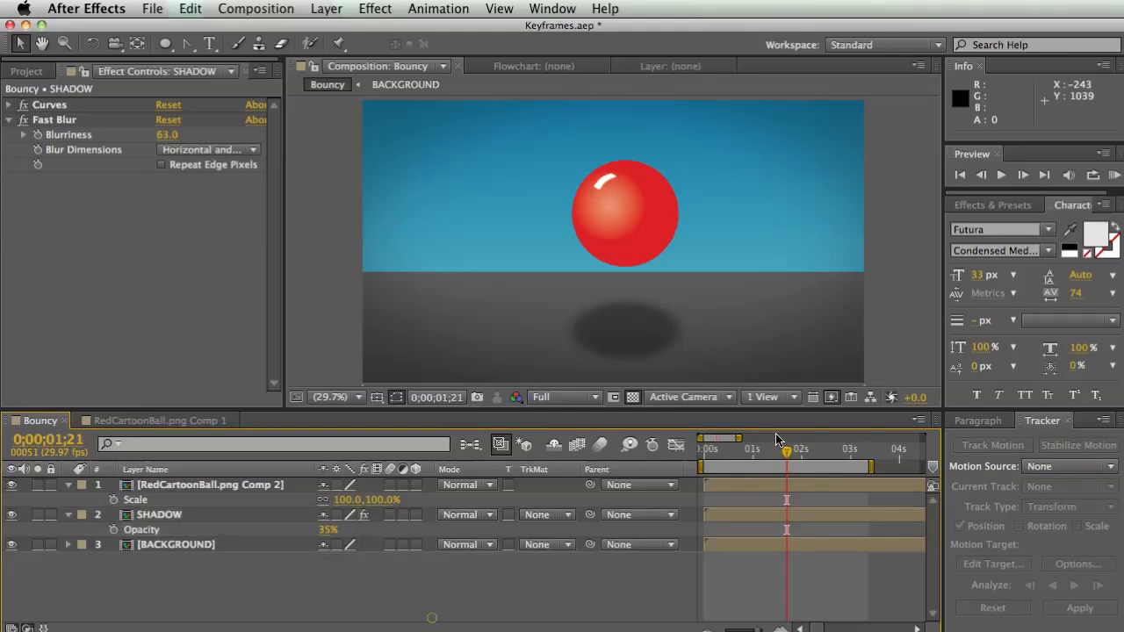
{"action": "key", "text": "KP_0"}
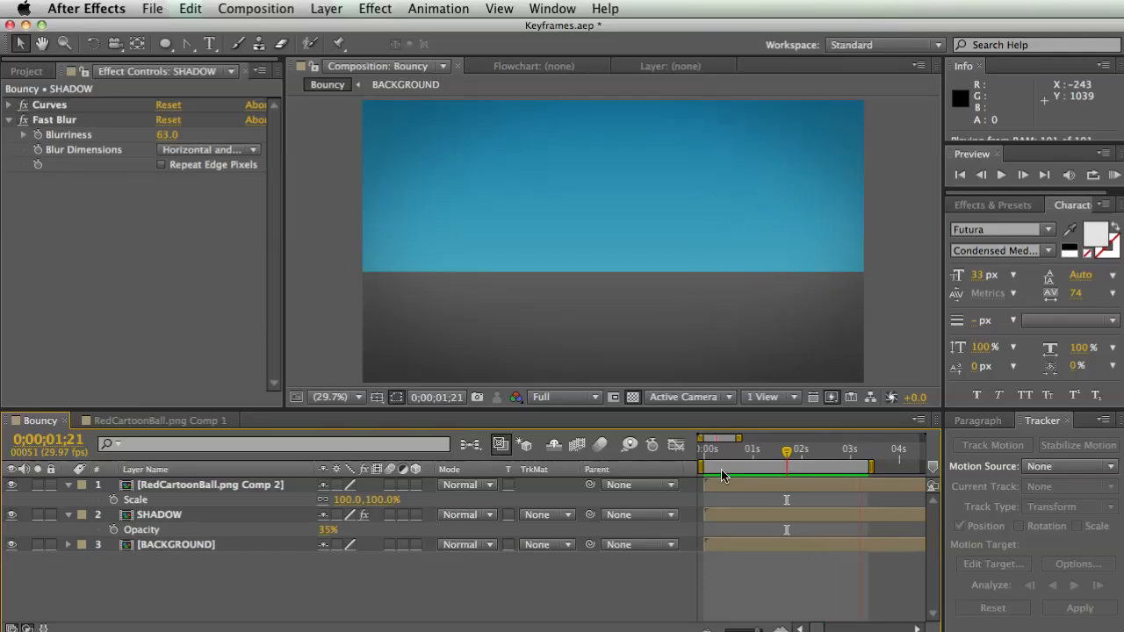
{"action": "left_click", "coordinate": [736, 453]}
{"action": "left_click_drag", "start_coordinate": [736, 452], "coordinate": [769, 456]}
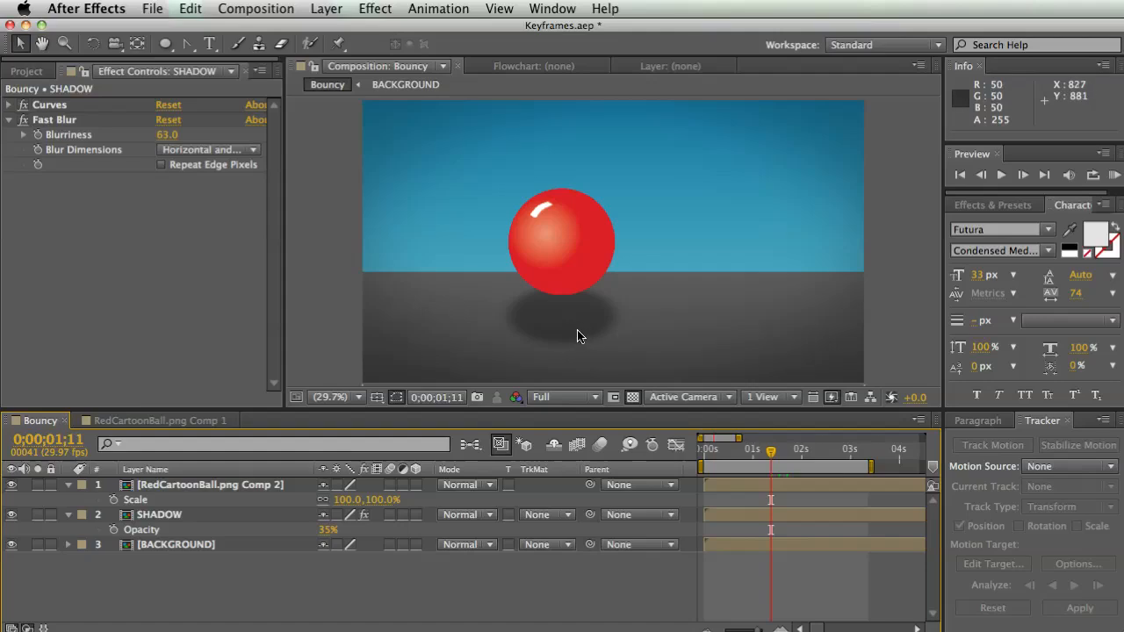
{"action": "left_click", "coordinate": [85, 201]}
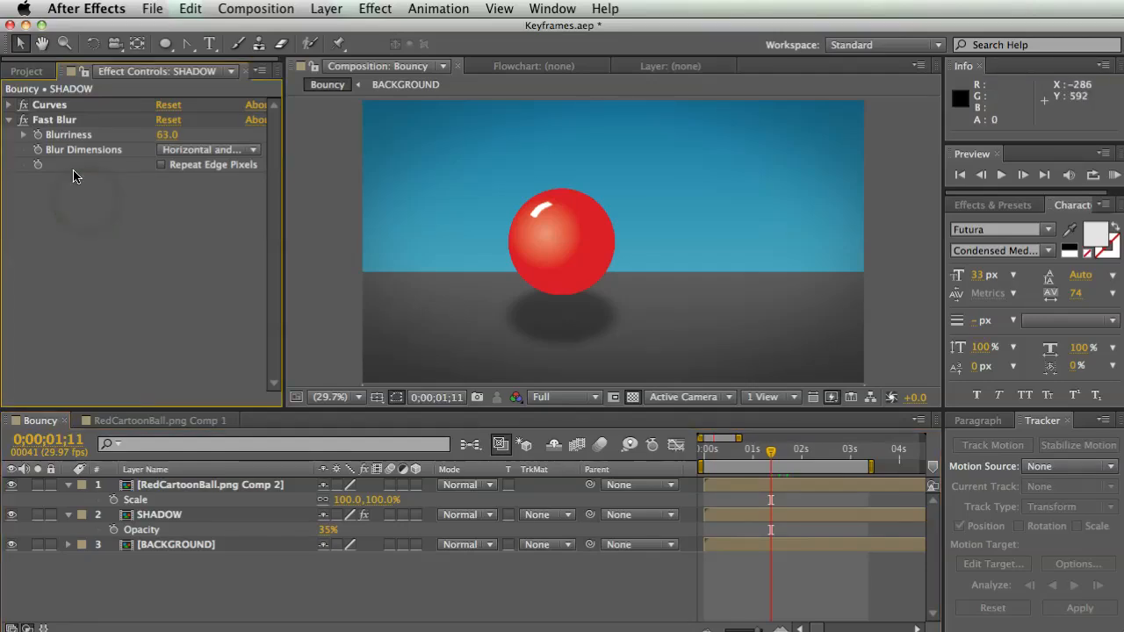
{"action": "left_click", "coordinate": [8, 105]}
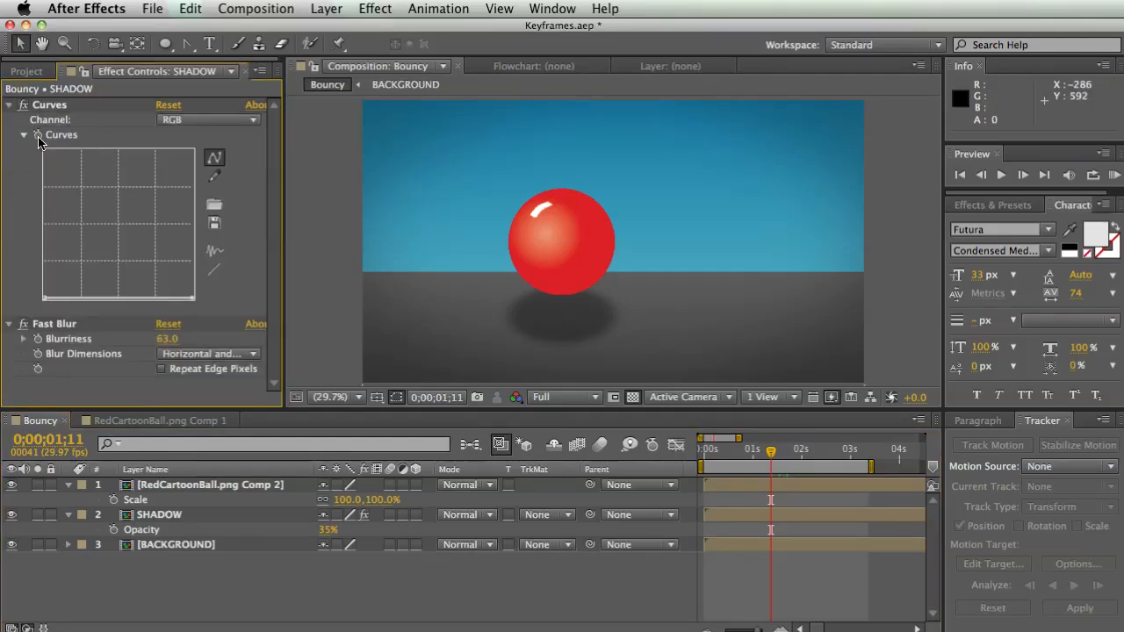
{"action": "left_click", "coordinate": [9, 106]}
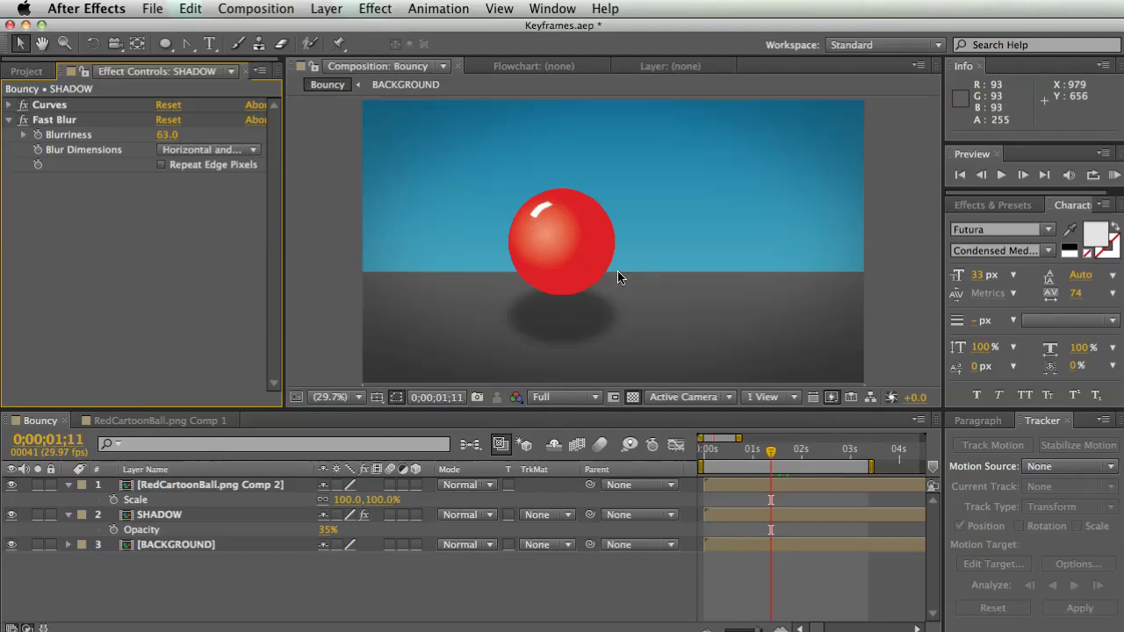
At 0;00;01;13, start keyframing the Fast Blur's Blurriness on SHADOW and show only the layer's keyframed property.
{"action": "mouse_move", "coordinate": [771, 452]}
{"action": "left_mouse_down"}
{"action": "mouse_move", "coordinate": [753, 453]}
{"action": "mouse_move", "coordinate": [772, 457]}
{"action": "left_mouse_up"}
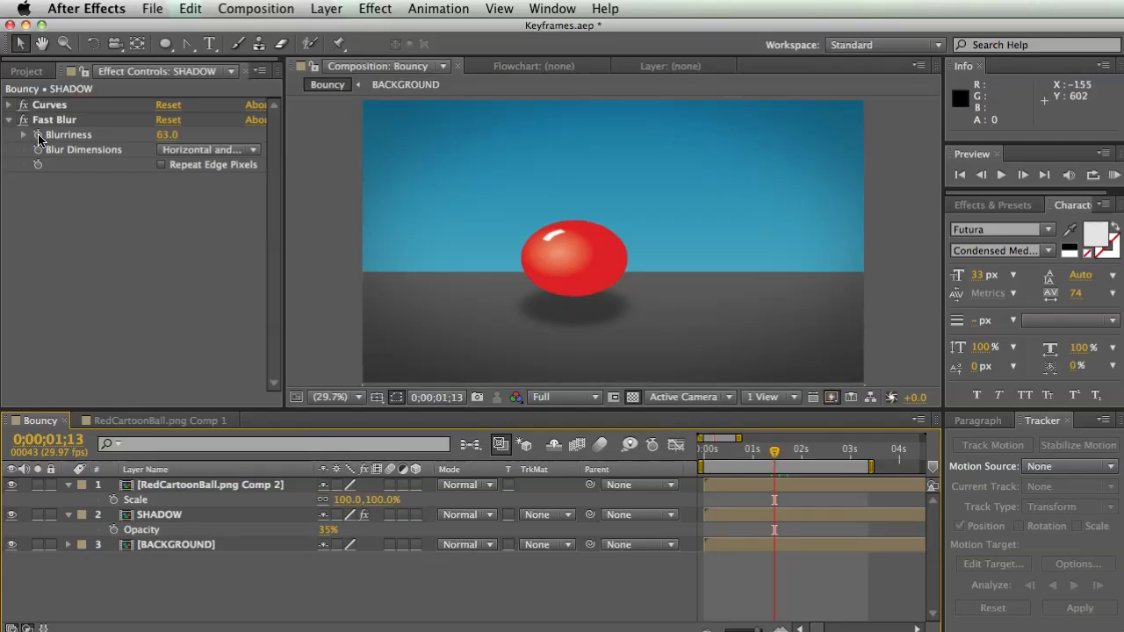
{"action": "left_click", "coordinate": [38, 139]}
{"action": "left_click", "coordinate": [38, 136]}
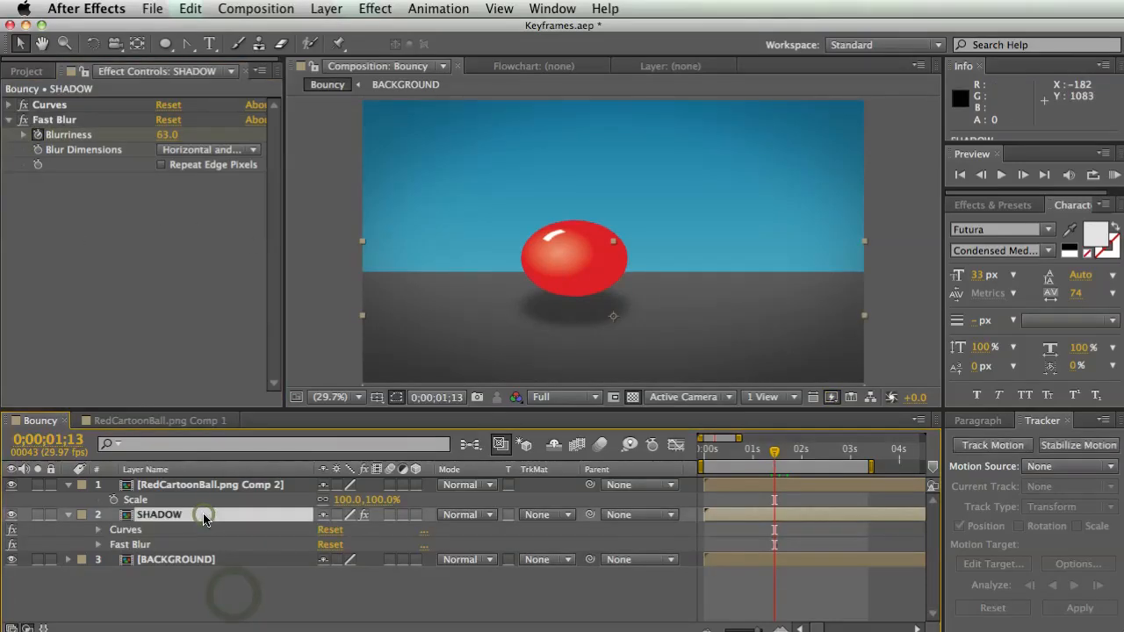
{"action": "key", "text": "u"}
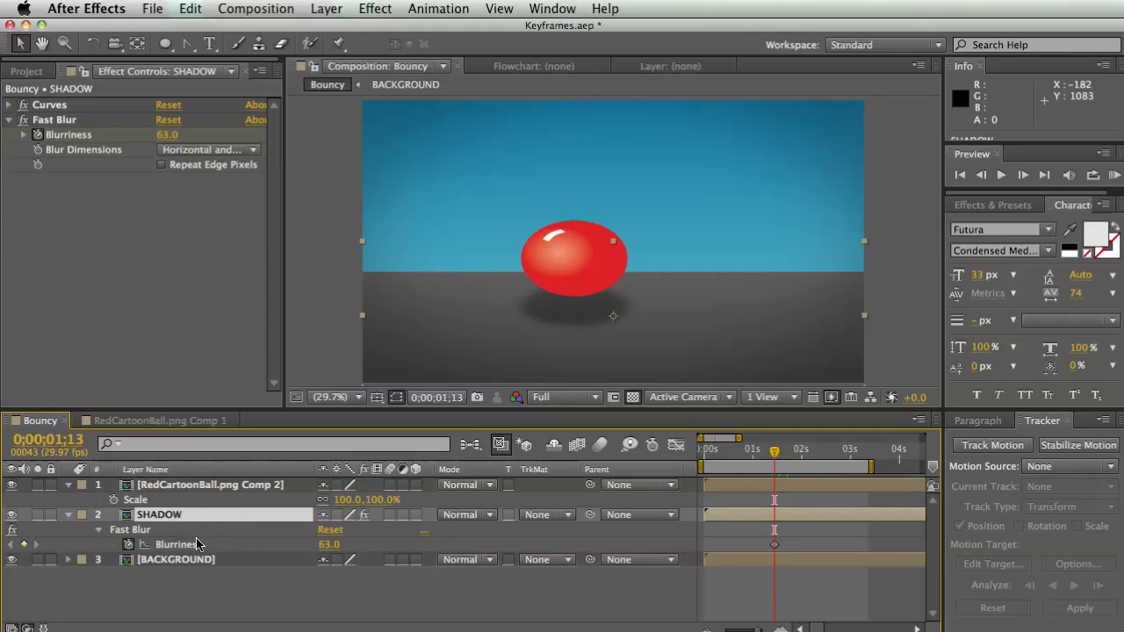
{"action": "key", "text": "F2"}
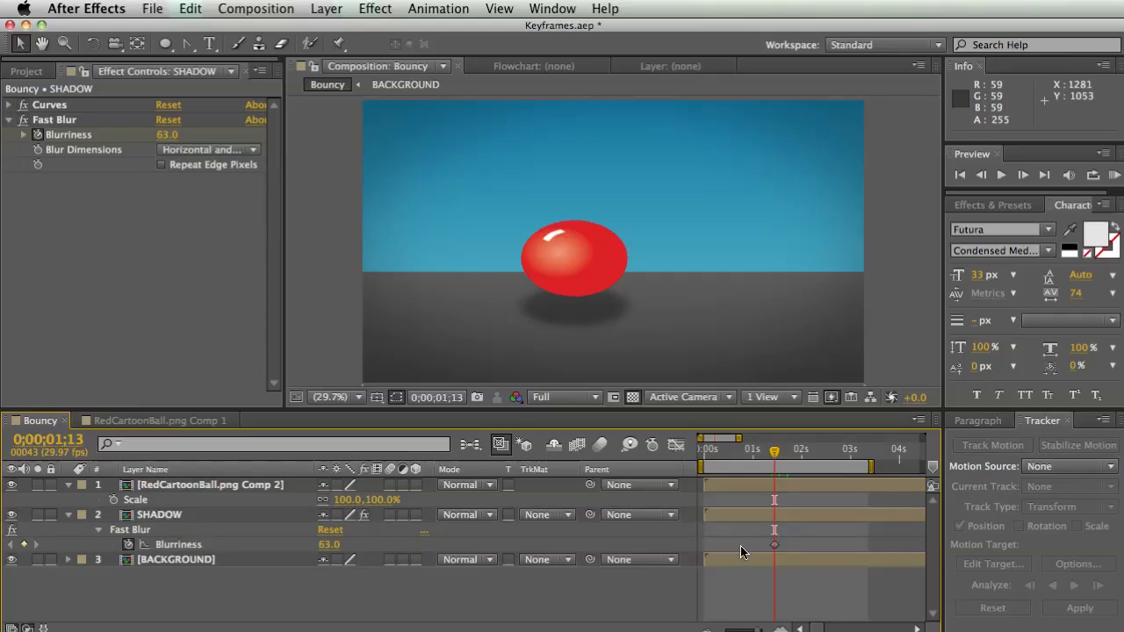
Add a Blurriness keyframe at the peak of the bounce, 0;00;02;00, and raise its value to 216.0.
{"action": "left_click_drag", "start_coordinate": [772, 458], "coordinate": [801, 458]}
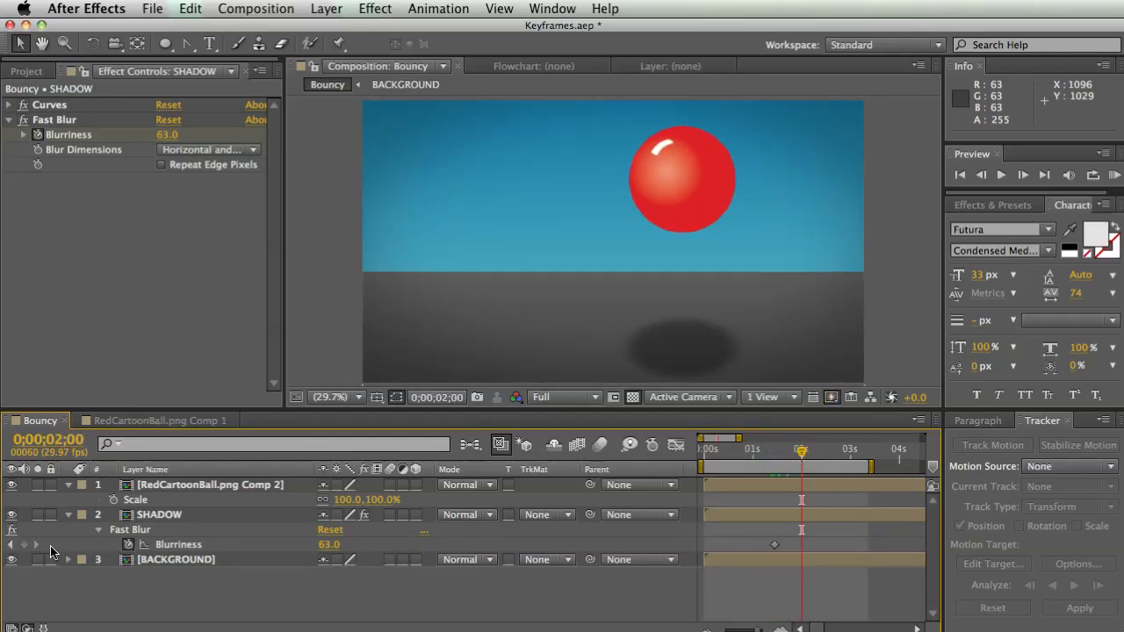
{"action": "left_click", "coordinate": [24, 545]}
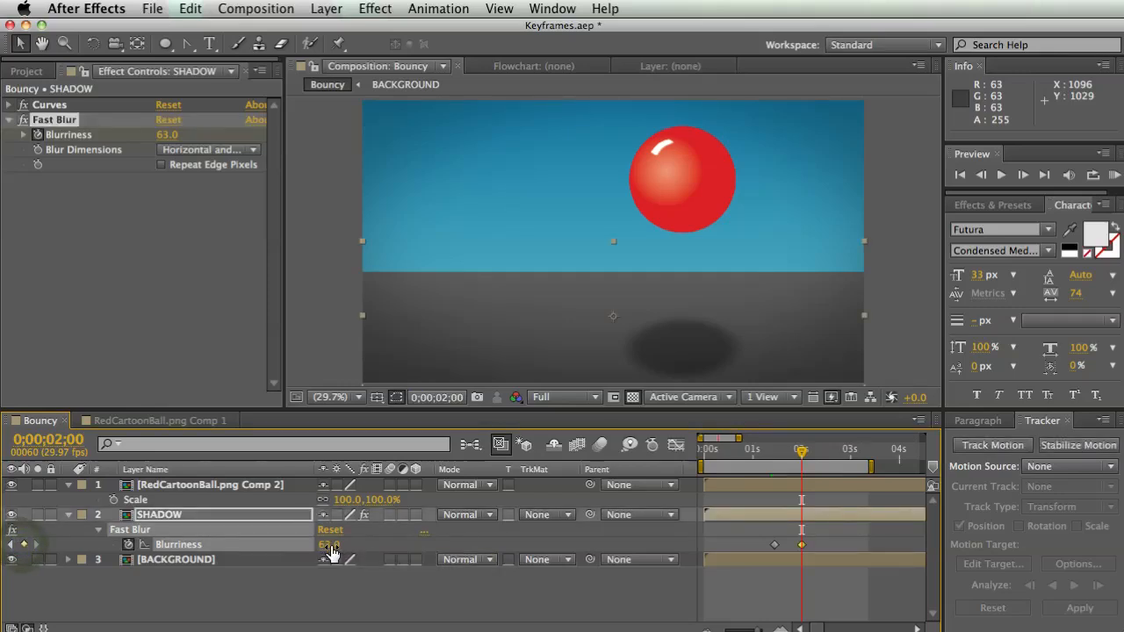
{"action": "left_click_drag", "start_coordinate": [410, 545], "coordinate": [462, 543]}
Return to the Blurriness keyframe at 0;00;01;13 and lower its value to 17.0 for the impact.
{"action": "left_click", "coordinate": [800, 463]}
{"action": "left_click_drag", "start_coordinate": [799, 463], "coordinate": [775, 468]}
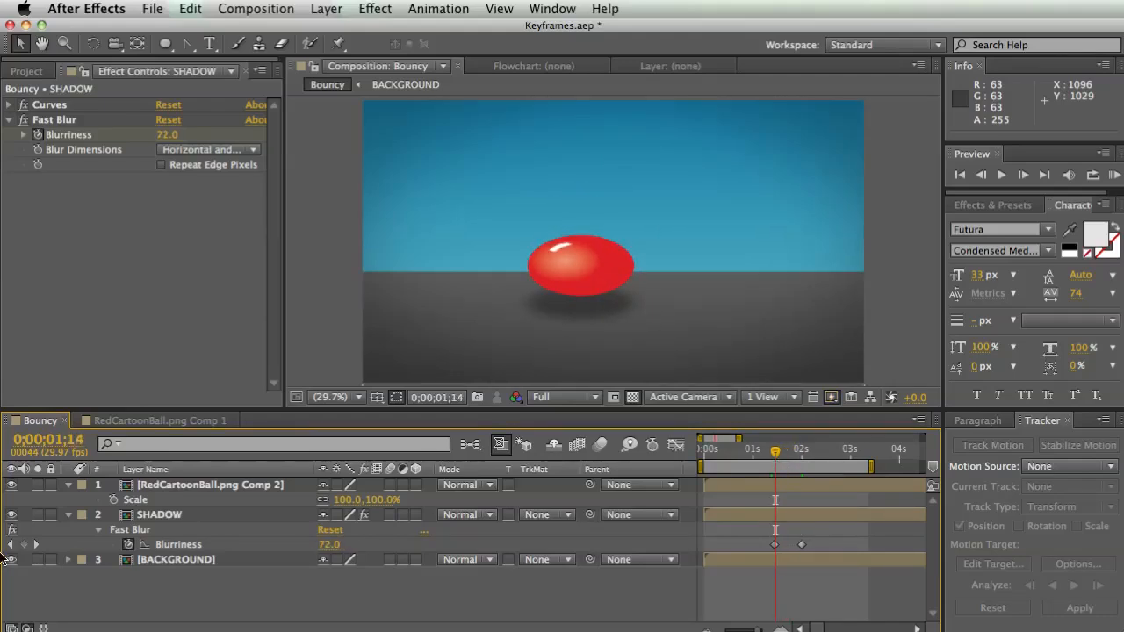
{"action": "left_click", "coordinate": [13, 545]}
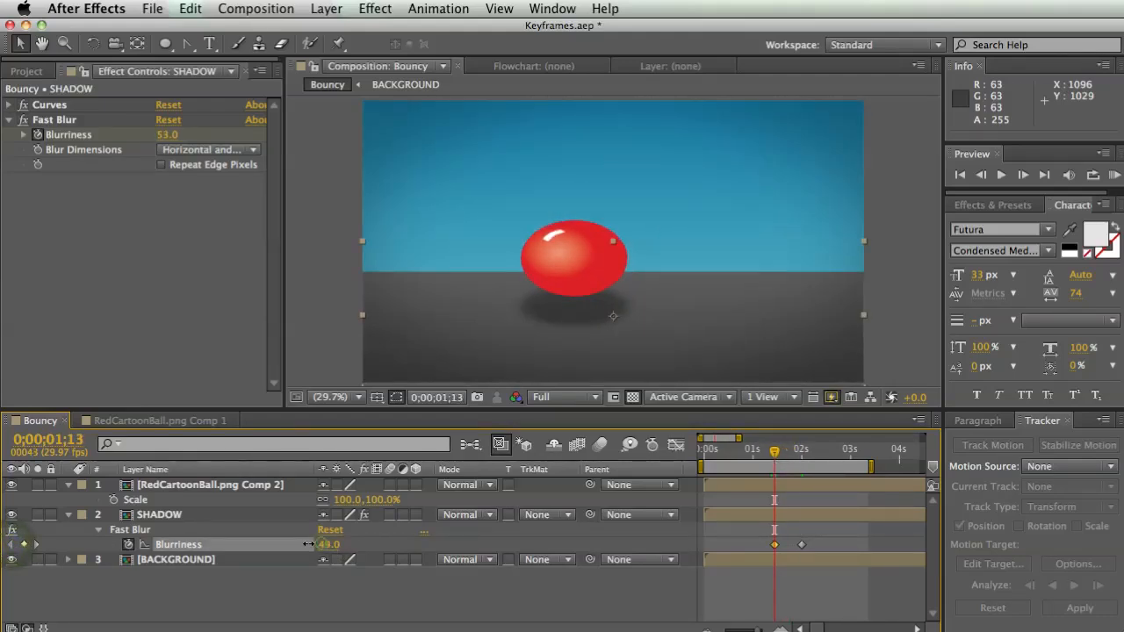
{"action": "left_click_drag", "start_coordinate": [282, 545], "coordinate": [282, 545]}
{"action": "mouse_move", "coordinate": [773, 454]}
{"action": "left_mouse_down"}
{"action": "mouse_move", "coordinate": [826, 455]}
{"action": "mouse_move", "coordinate": [774, 455]}
{"action": "left_mouse_up"}
Copy the two Blurriness keyframes to the other impacts, starting at 0;00;00;14 and at 0;00;02;13.
{"action": "left_click_drag", "start_coordinate": [764, 545], "coordinate": [764, 545]}
{"action": "left_click_drag", "start_coordinate": [774, 455], "coordinate": [727, 460]}
{"action": "key", "text": "super+v"}
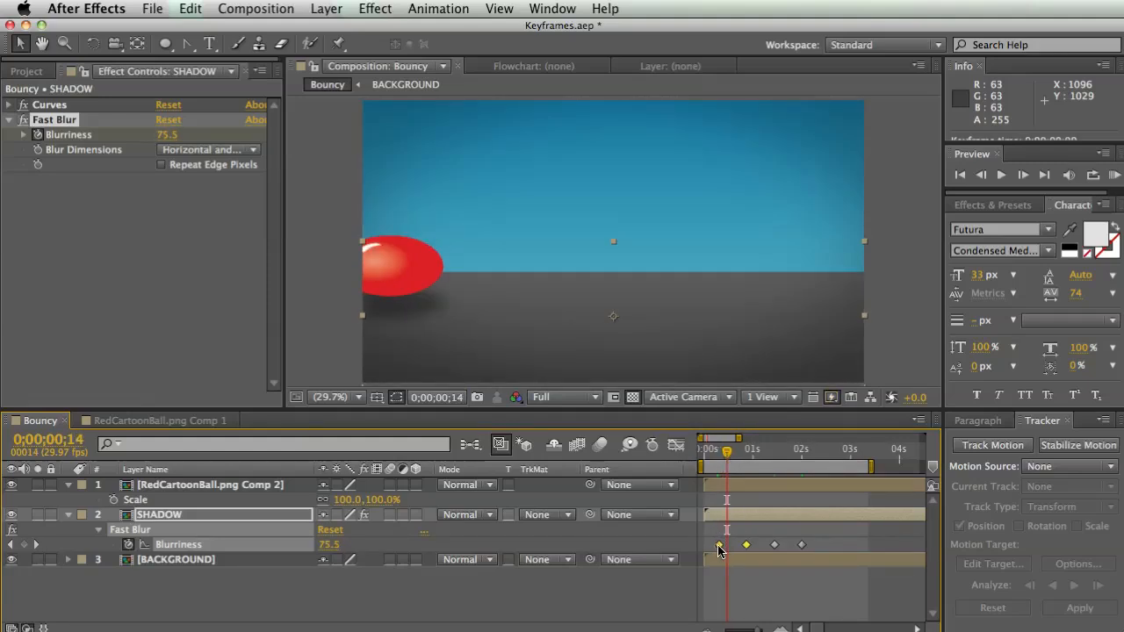
{"action": "left_click_drag", "start_coordinate": [726, 545], "coordinate": [728, 546]}
{"action": "left_click", "coordinate": [823, 452]}
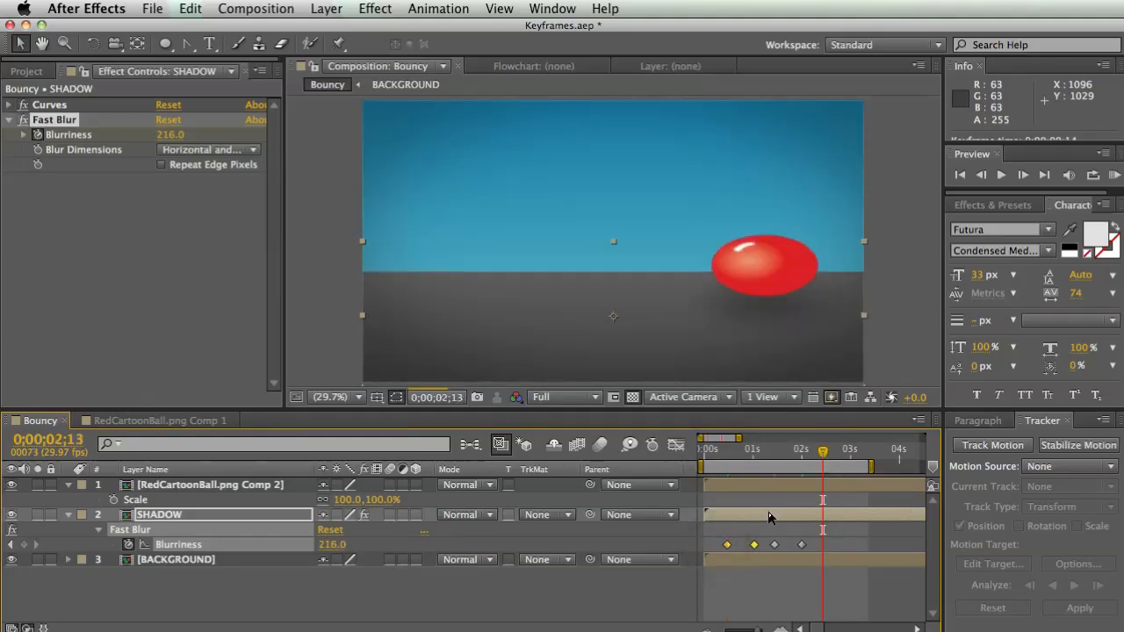
{"action": "key", "text": "ctrl+v"}
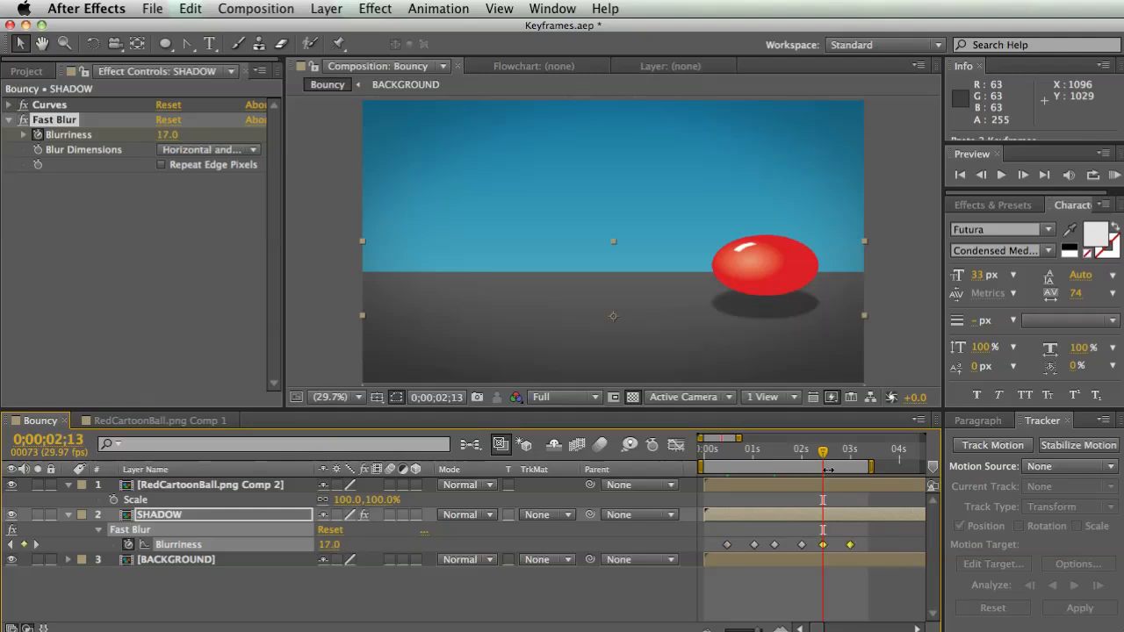
Scrub through the bounces, show the SHADOW layer's Opacity and preview the whole animation with its changing shadow blur.
{"action": "left_click_drag", "start_coordinate": [823, 455], "coordinate": [766, 461]}
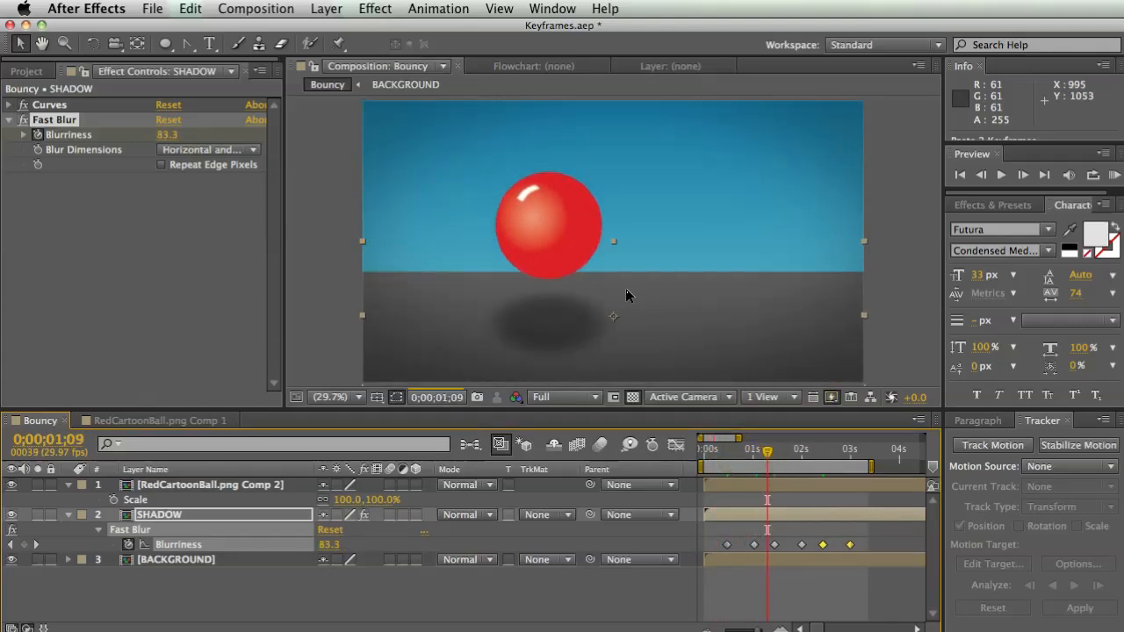
{"action": "left_click_drag", "start_coordinate": [770, 452], "coordinate": [817, 458]}
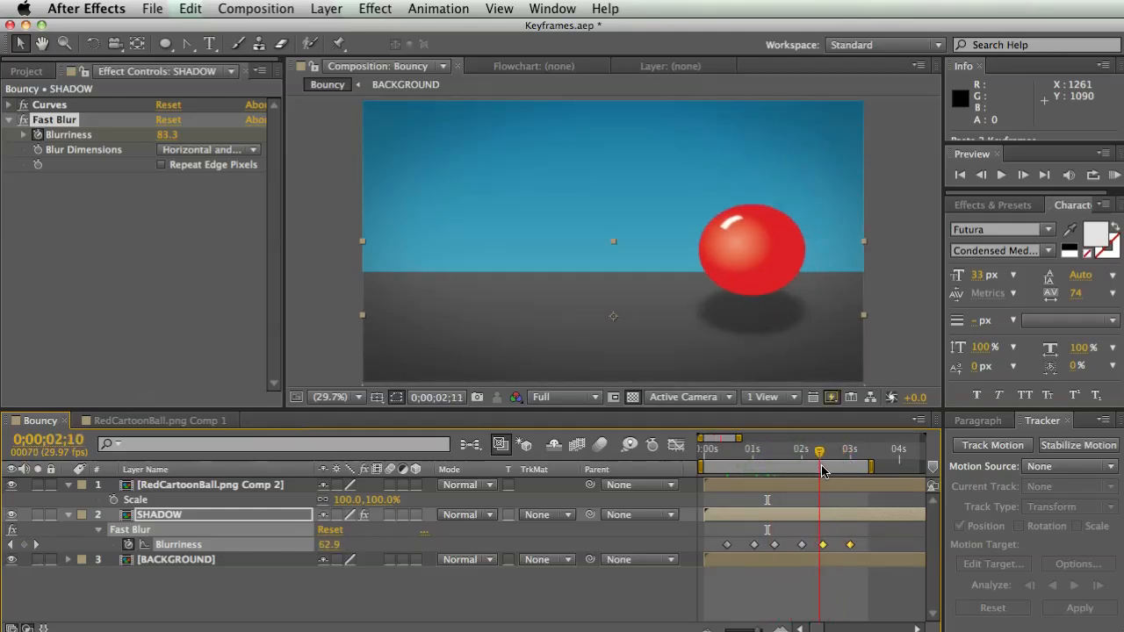
{"action": "left_click", "coordinate": [204, 596]}
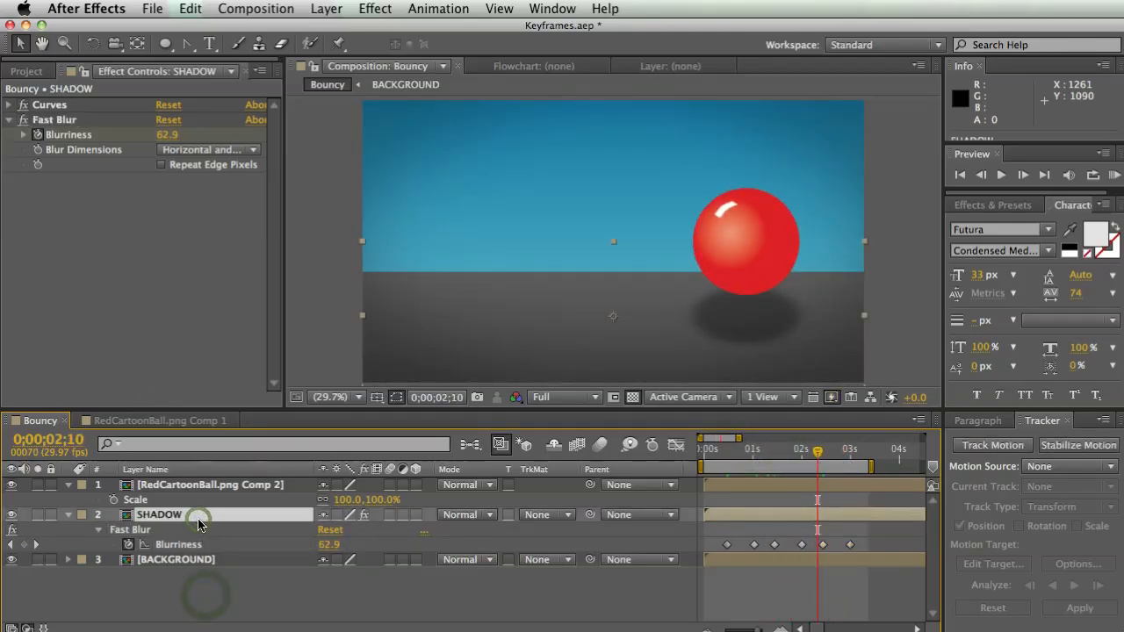
{"action": "key", "text": "t"}
{"action": "left_click", "coordinate": [584, 595]}
{"action": "key", "text": "KP_0"}
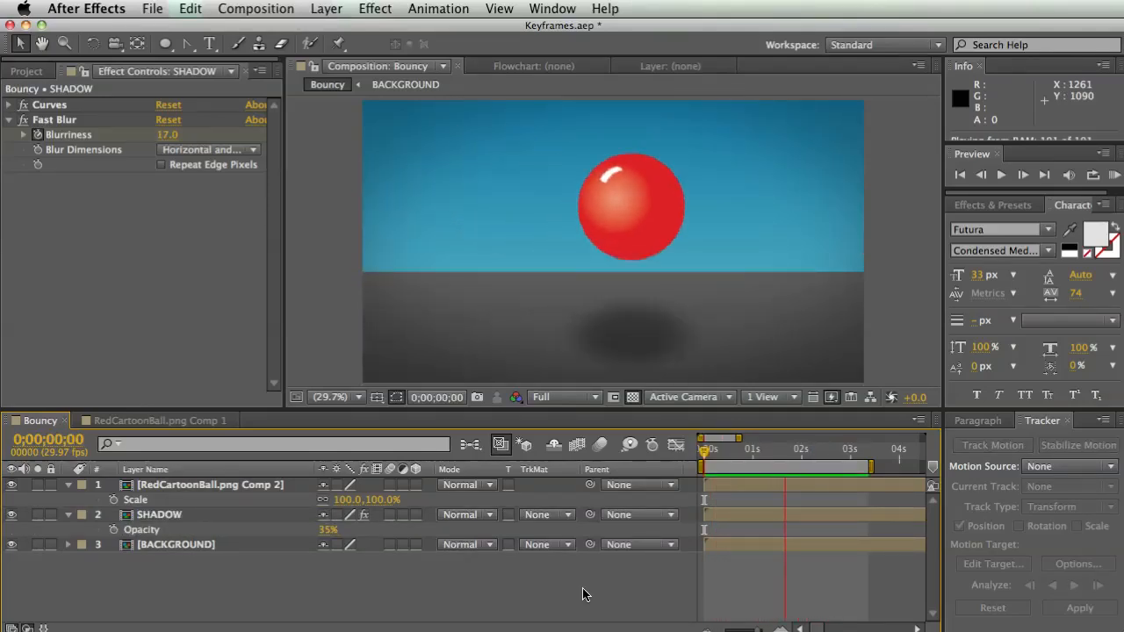
{"action": "left_click", "coordinate": [763, 451]}
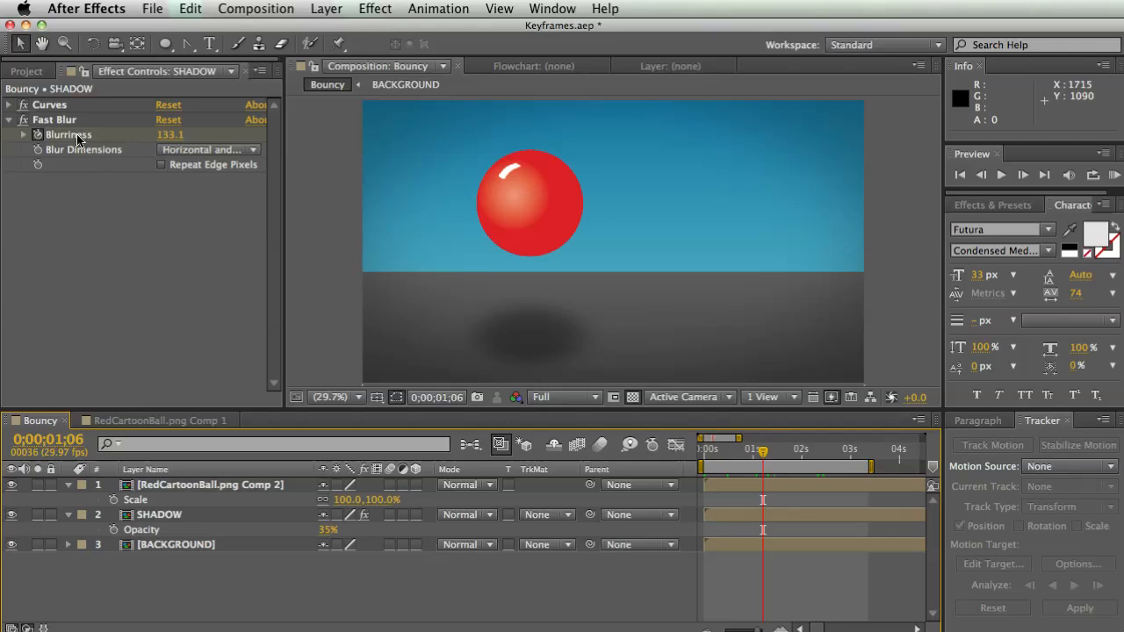
Bring up the project items, then in PontiacG6_ParkingLot_01_Proxy 2 fit the full duration in the timeline and scrub the car footage to 0:00:07:12.
{"action": "left_click", "coordinate": [26, 71]}
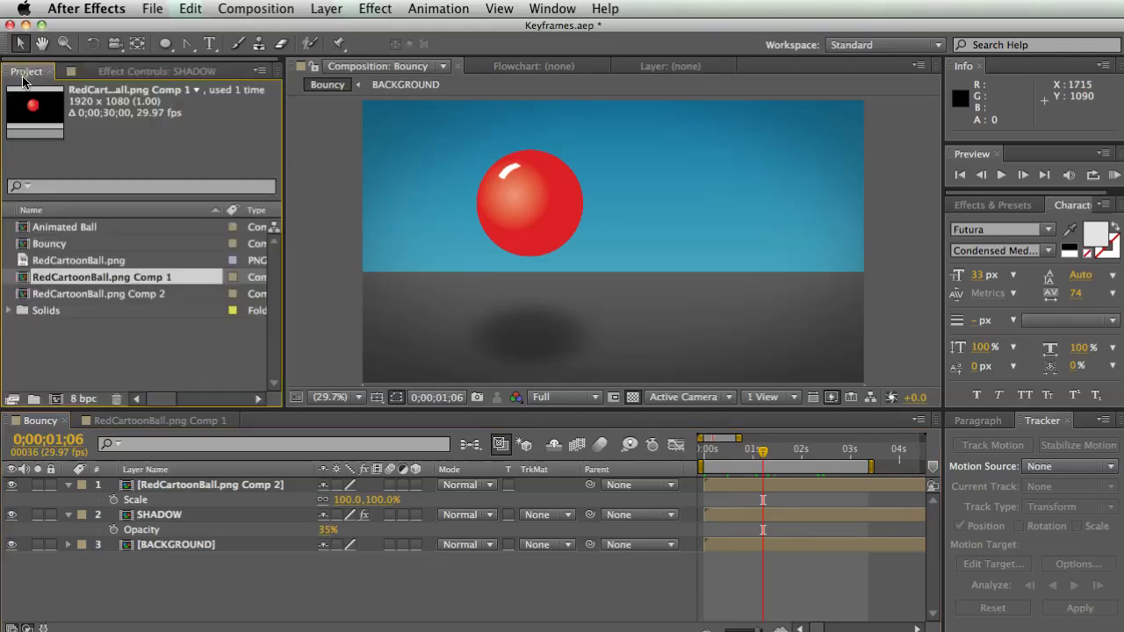
{"action": "left_click", "coordinate": [80, 336]}
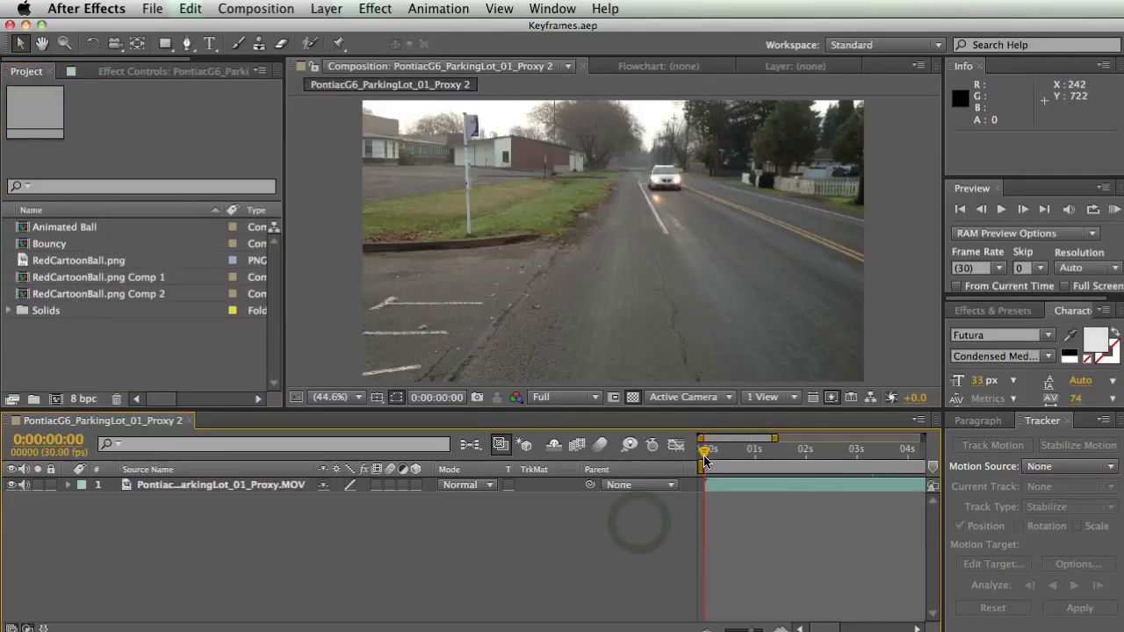
{"action": "left_click", "coordinate": [708, 453]}
{"action": "left_click_drag", "start_coordinate": [708, 453], "coordinate": [830, 527]}
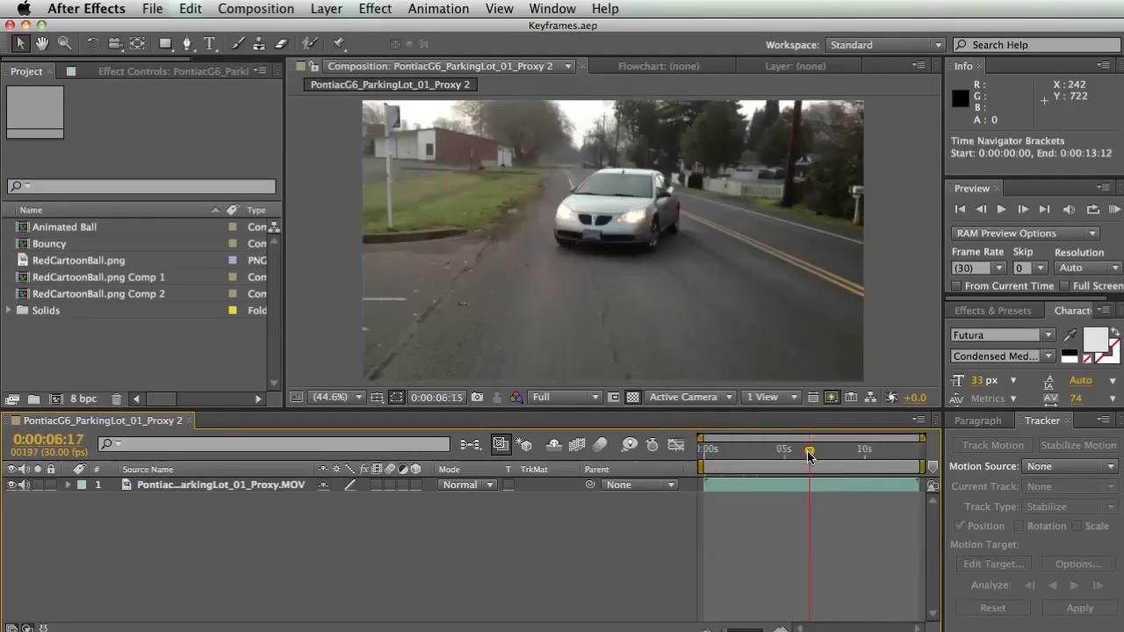
{"action": "mouse_move", "coordinate": [808, 454]}
{"action": "left_mouse_down"}
{"action": "mouse_move", "coordinate": [890, 455]}
{"action": "mouse_move", "coordinate": [738, 455]}
{"action": "mouse_move", "coordinate": [822, 456]}
{"action": "left_mouse_up"}
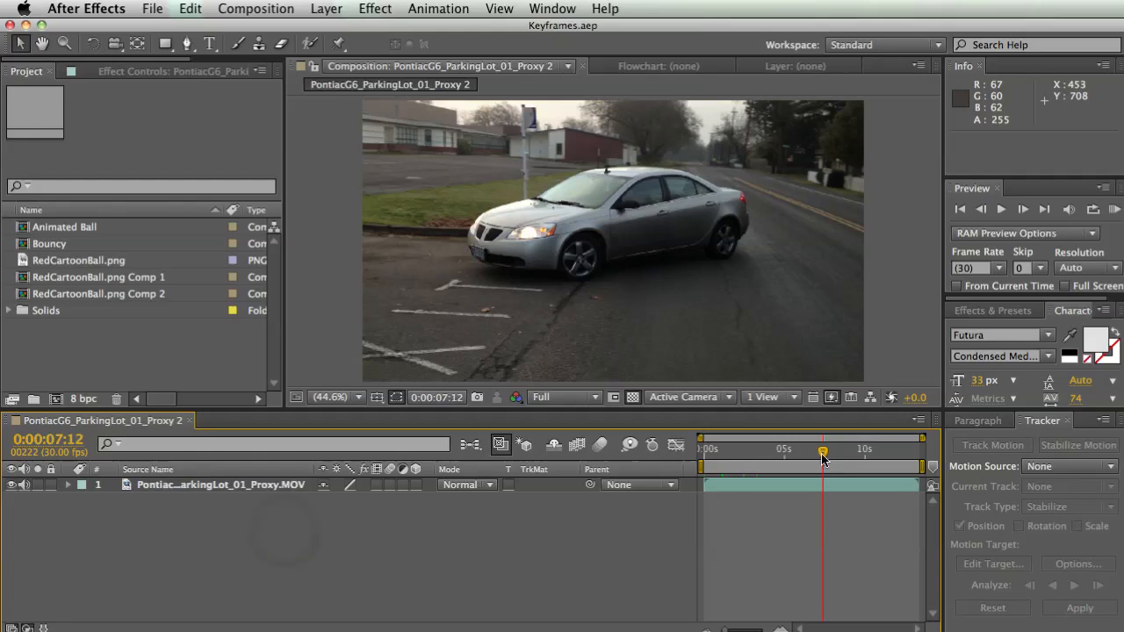
Enable Time Remapping on the PontiacG6_ParkingLot_01_Proxy.MOV layer.
{"action": "left_click", "coordinate": [217, 486]}
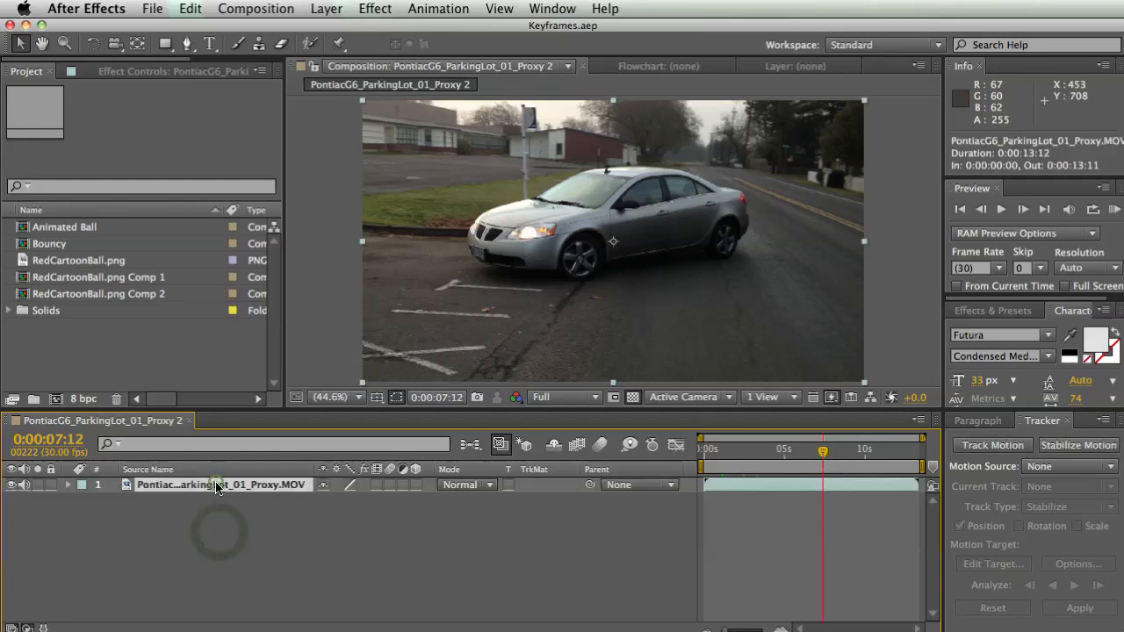
{"action": "right_click", "coordinate": [217, 486]}
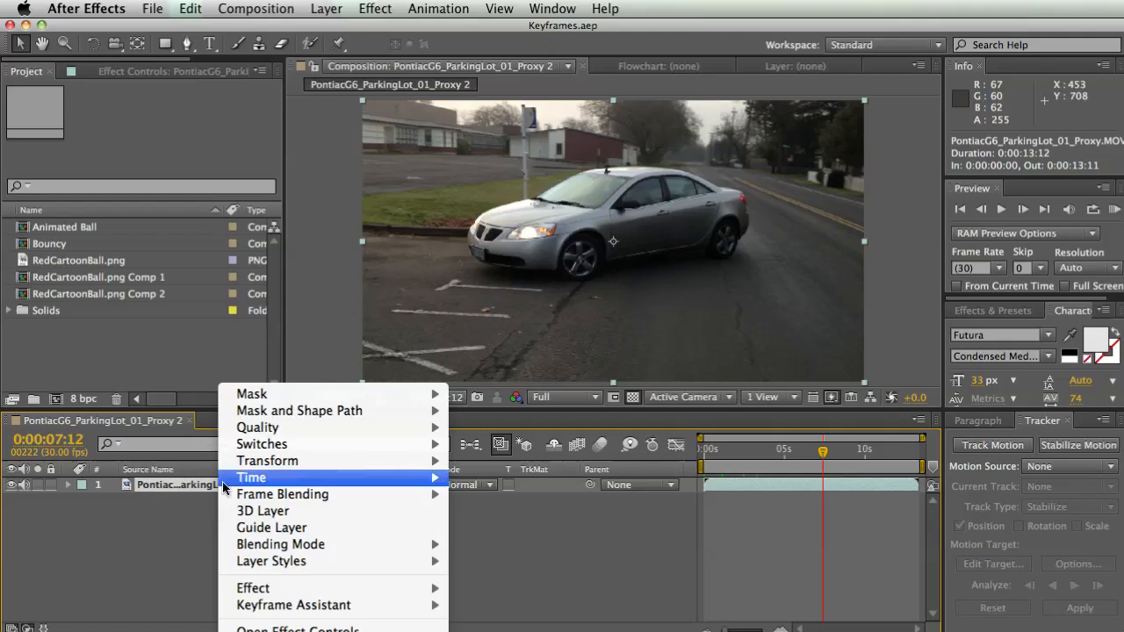
{"action": "mouse_move", "coordinate": [259, 478]}
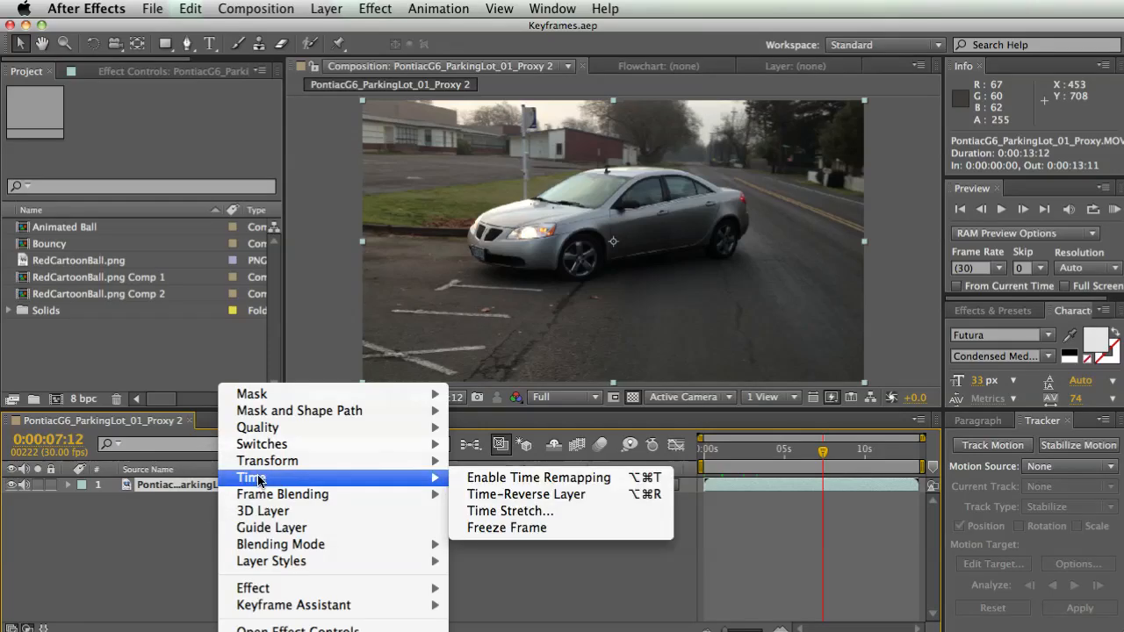
{"action": "left_click", "coordinate": [555, 479]}
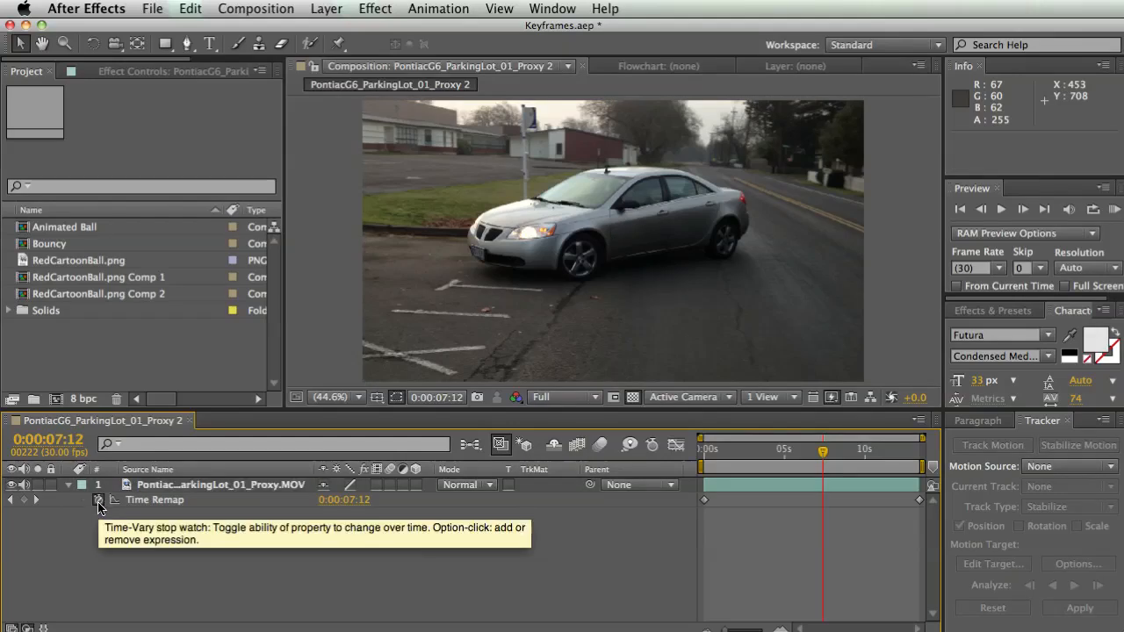
Inspect the Time Remap values at the clip's start and end, and add a Time Remap keyframe at 0:00:06:20.
{"action": "left_click_drag", "start_coordinate": [773, 451], "coordinate": [703, 503]}
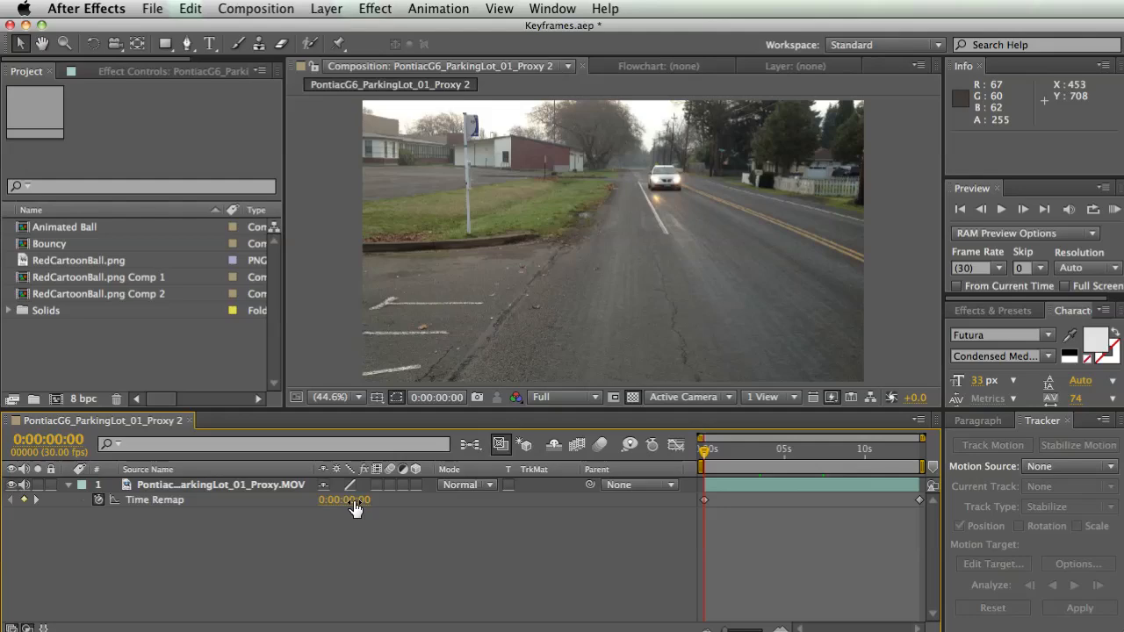
{"action": "left_click_drag", "start_coordinate": [778, 452], "coordinate": [922, 452]}
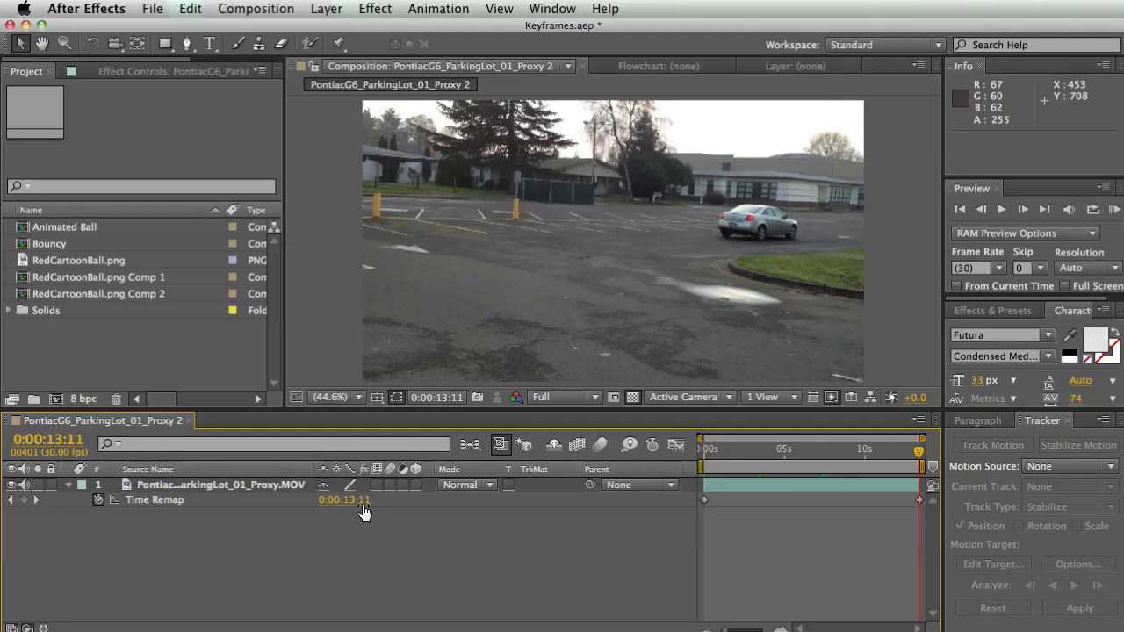
{"action": "left_click_drag", "start_coordinate": [872, 457], "coordinate": [809, 455]}
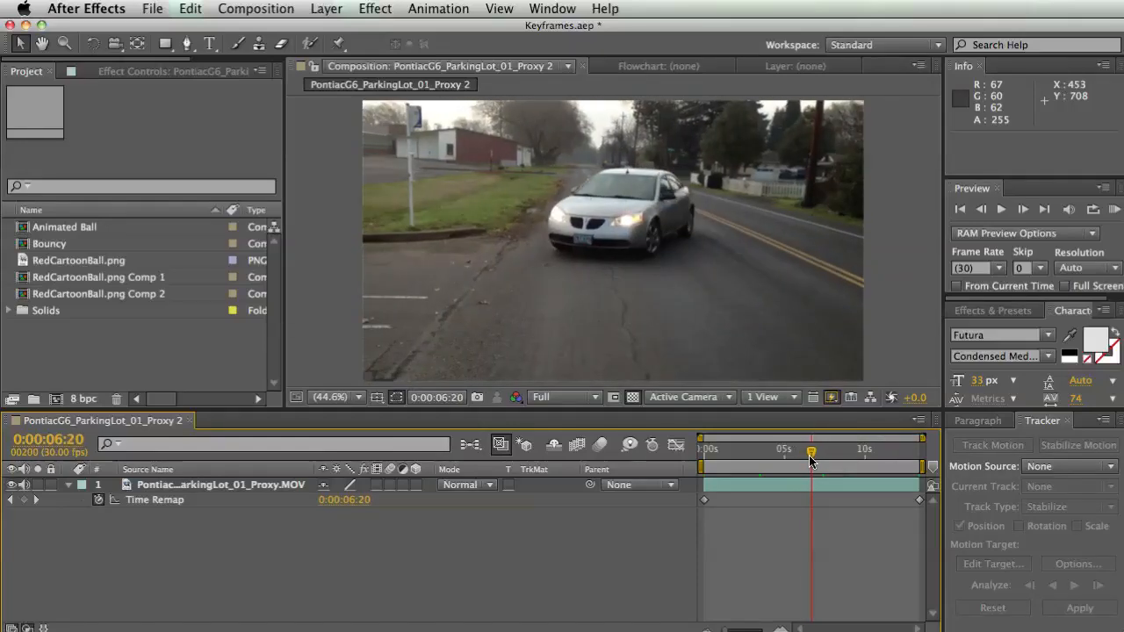
{"action": "left_click", "coordinate": [24, 500]}
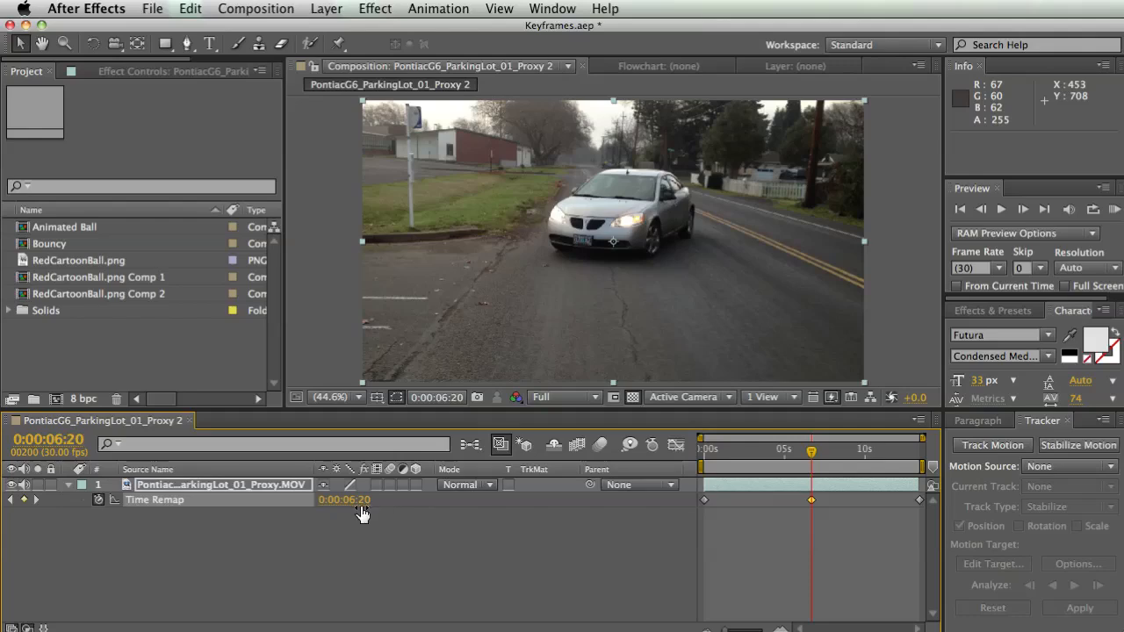
Move the middle Time Remap keyframe to 0:00:02:09 and go to that frame.
{"action": "left_click_drag", "start_coordinate": [811, 500], "coordinate": [741, 505]}
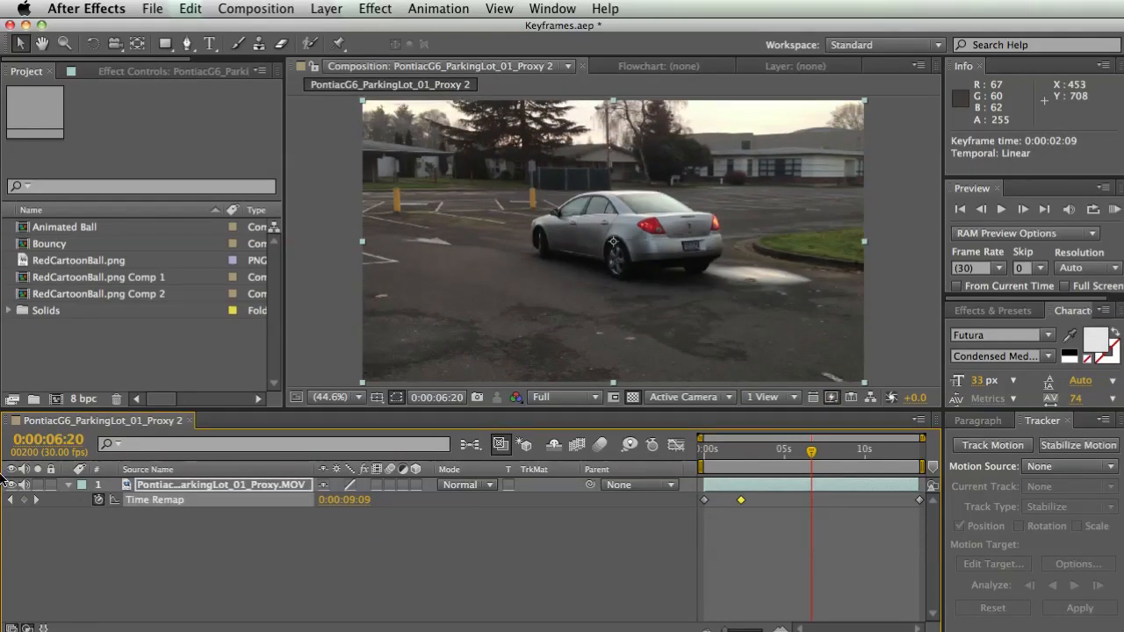
{"action": "left_click", "coordinate": [9, 500]}
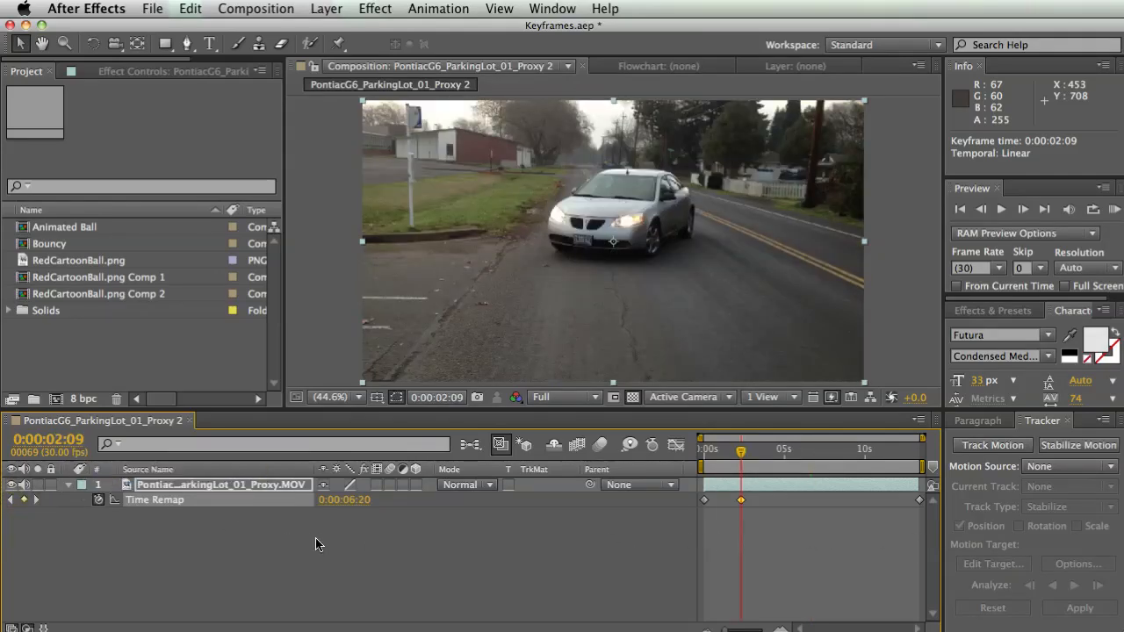
{"action": "left_click", "coordinate": [427, 559]}
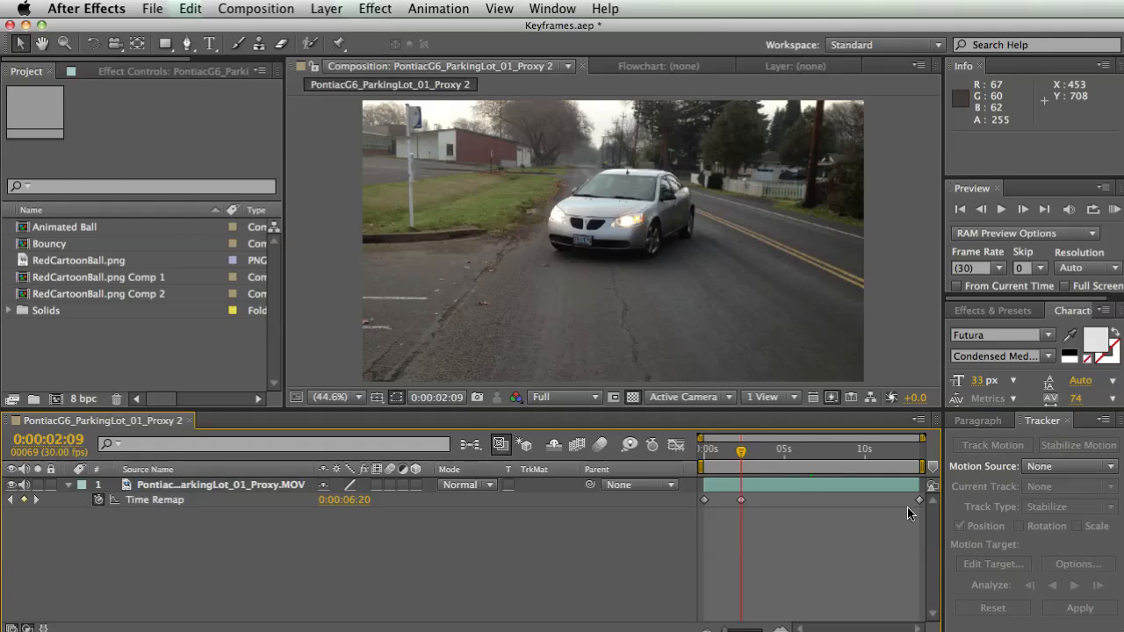
Add Time Remap keyframes at 0:00:07:07 and 0:00:08:29, and scrub through the car's turn between them.
{"action": "left_click_drag", "start_coordinate": [741, 463], "coordinate": [707, 459]}
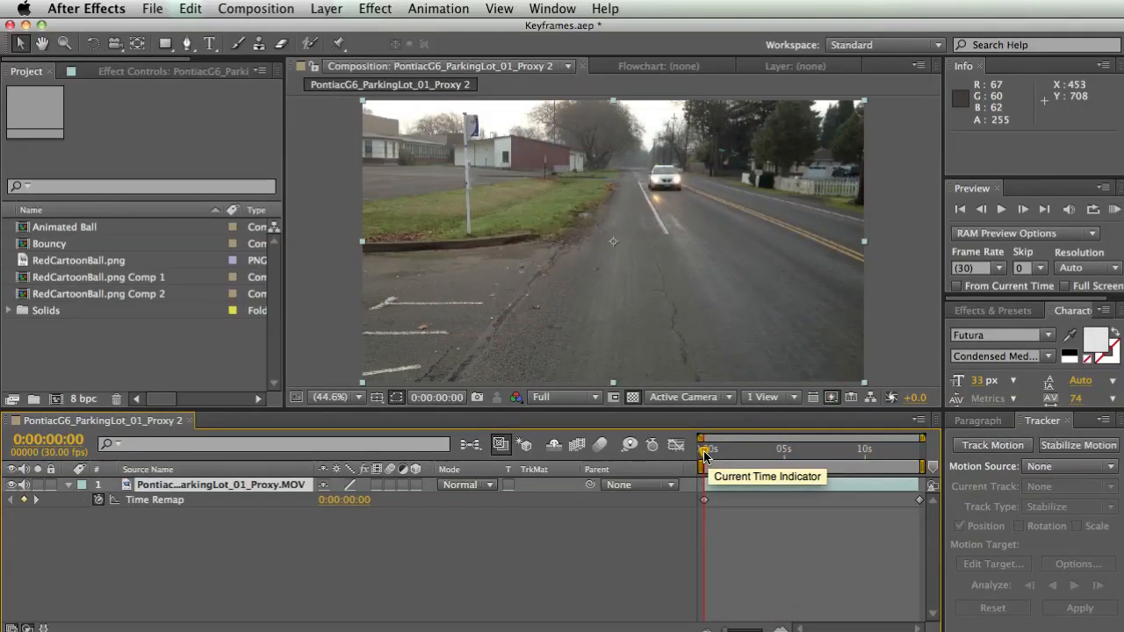
{"action": "left_click_drag", "start_coordinate": [705, 455], "coordinate": [826, 460]}
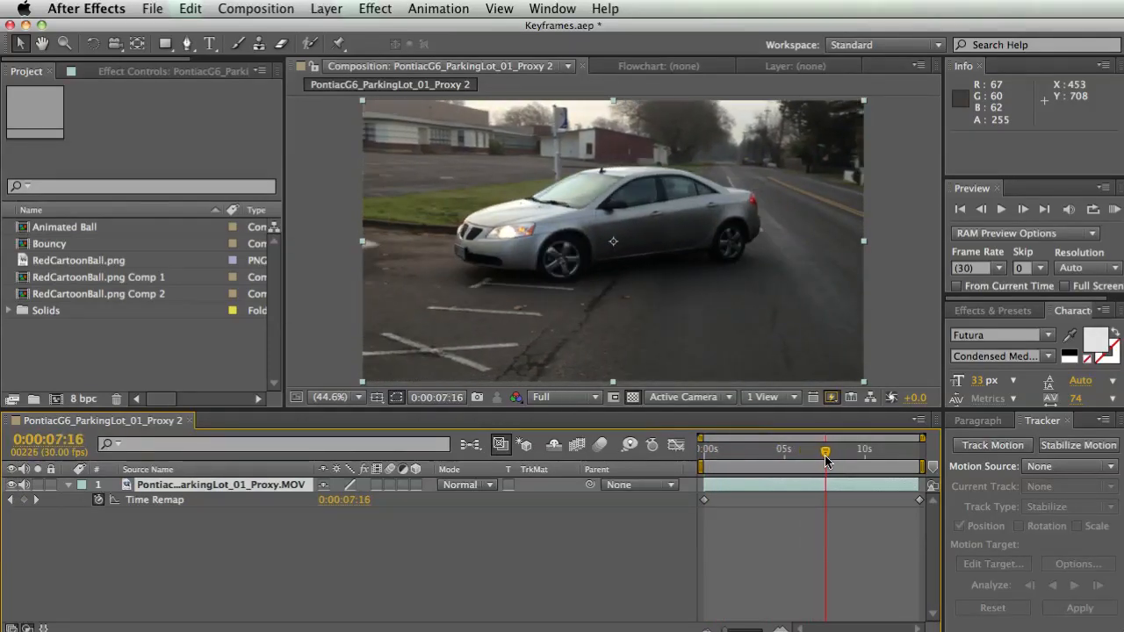
{"action": "mouse_move", "coordinate": [826, 461]}
{"action": "left_mouse_down"}
{"action": "mouse_move", "coordinate": [919, 457]}
{"action": "mouse_move", "coordinate": [724, 457]}
{"action": "mouse_move", "coordinate": [820, 466]}
{"action": "left_mouse_up"}
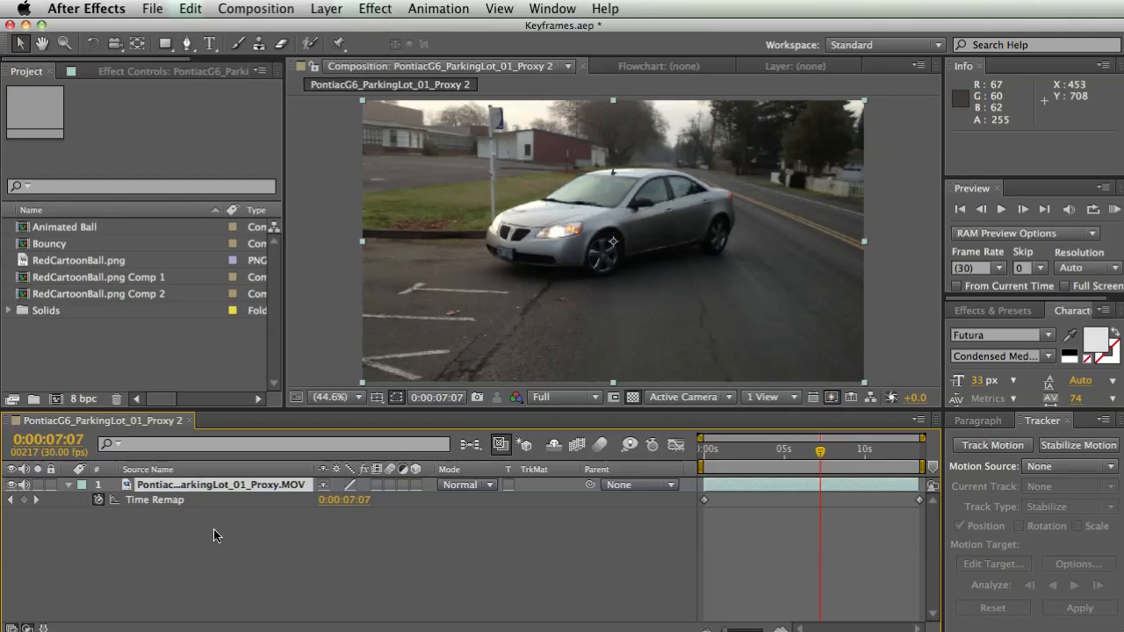
{"action": "left_click", "coordinate": [24, 499]}
{"action": "left_click_drag", "start_coordinate": [823, 455], "coordinate": [848, 458]}
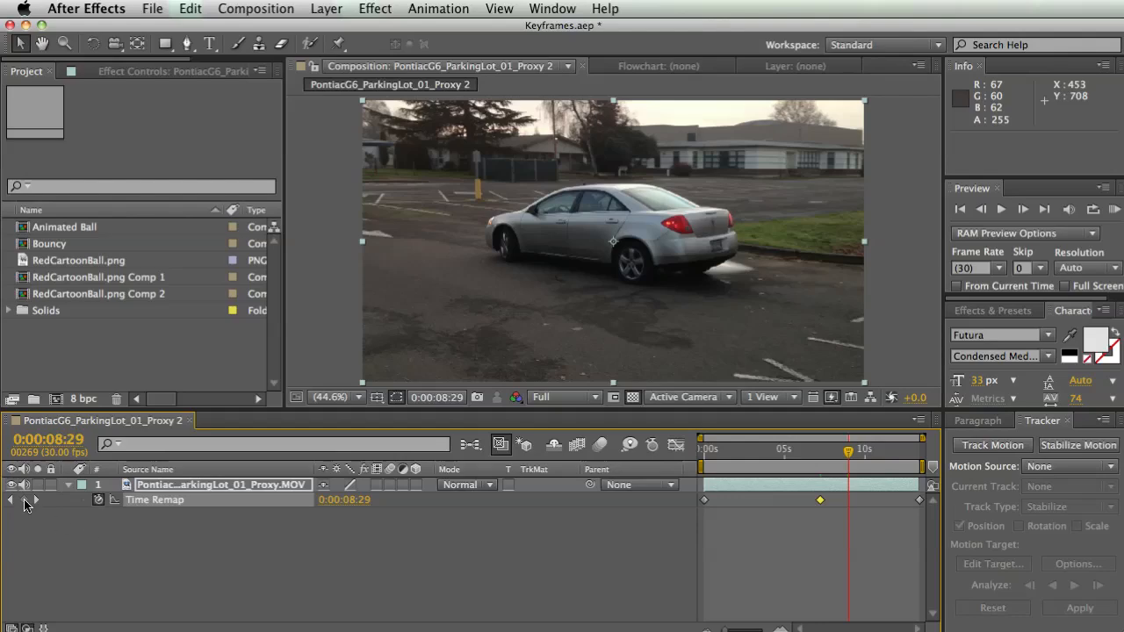
{"action": "left_click_drag", "start_coordinate": [848, 460], "coordinate": [820, 461]}
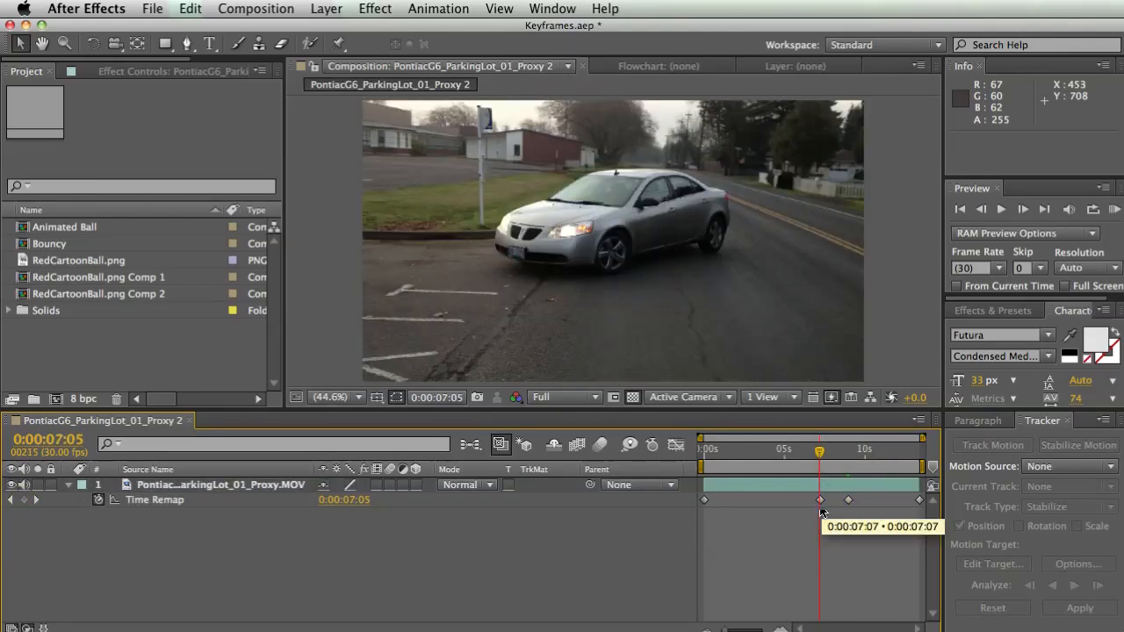
{"action": "left_click_drag", "start_coordinate": [810, 453], "coordinate": [852, 463]}
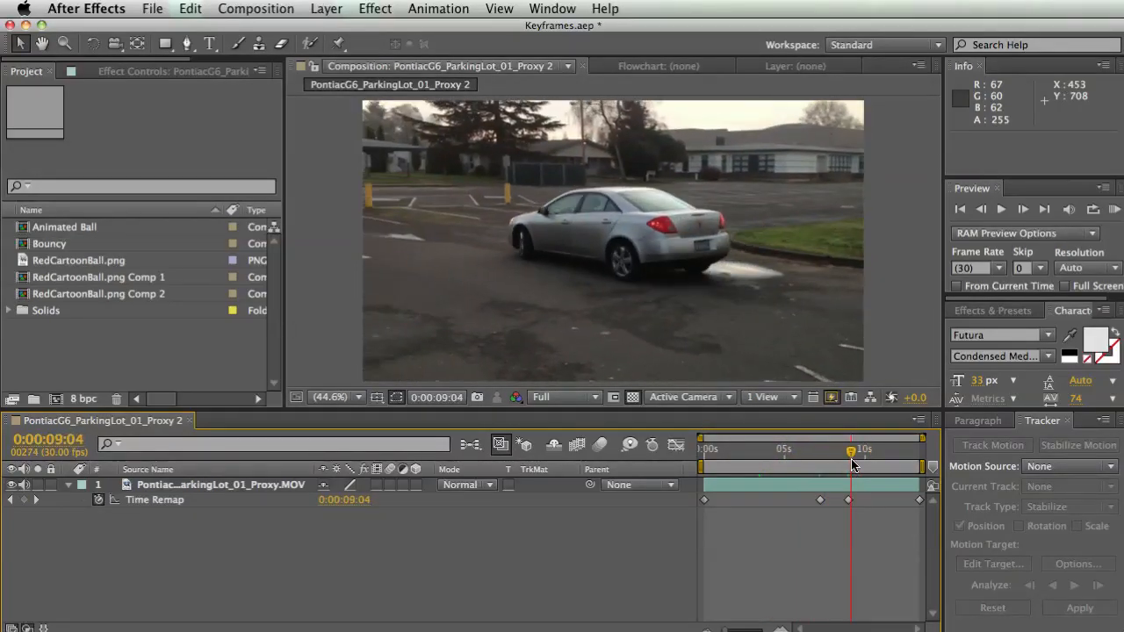
Move the three later Time Remap keyframes earlier so the first sits at 0:00:02:16, and shift the last one to 0:00:05:21.
{"action": "left_click_drag", "start_coordinate": [923, 519], "coordinate": [743, 502]}
{"action": "left_click_drag", "start_coordinate": [721, 459], "coordinate": [744, 460]}
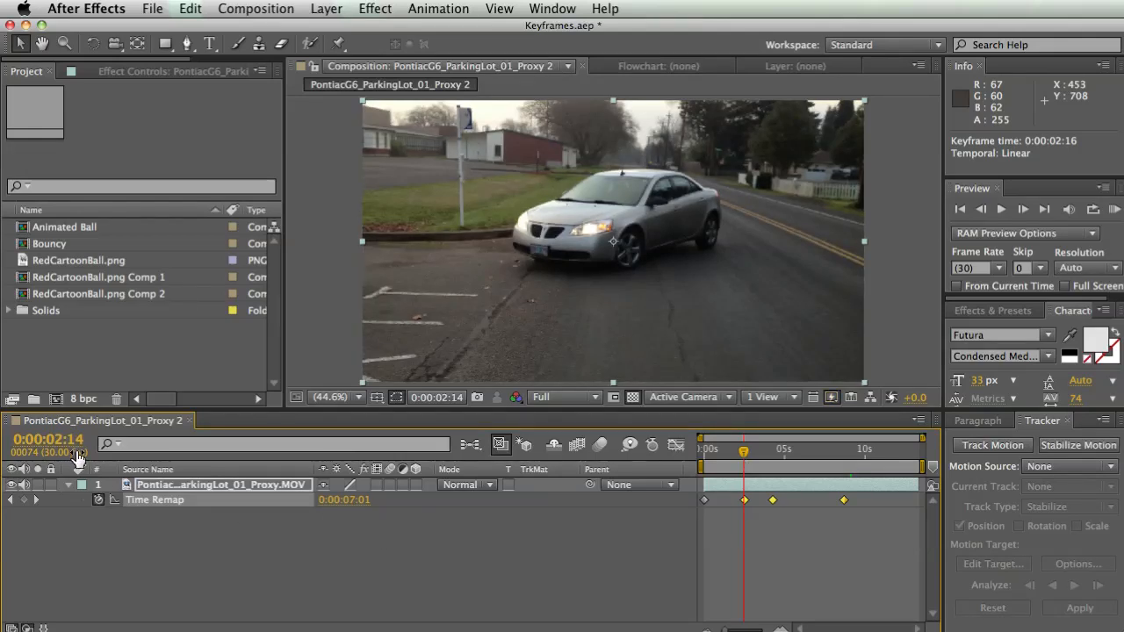
{"action": "left_click_drag", "start_coordinate": [744, 460], "coordinate": [776, 457]}
{"action": "left_click", "coordinate": [785, 512]}
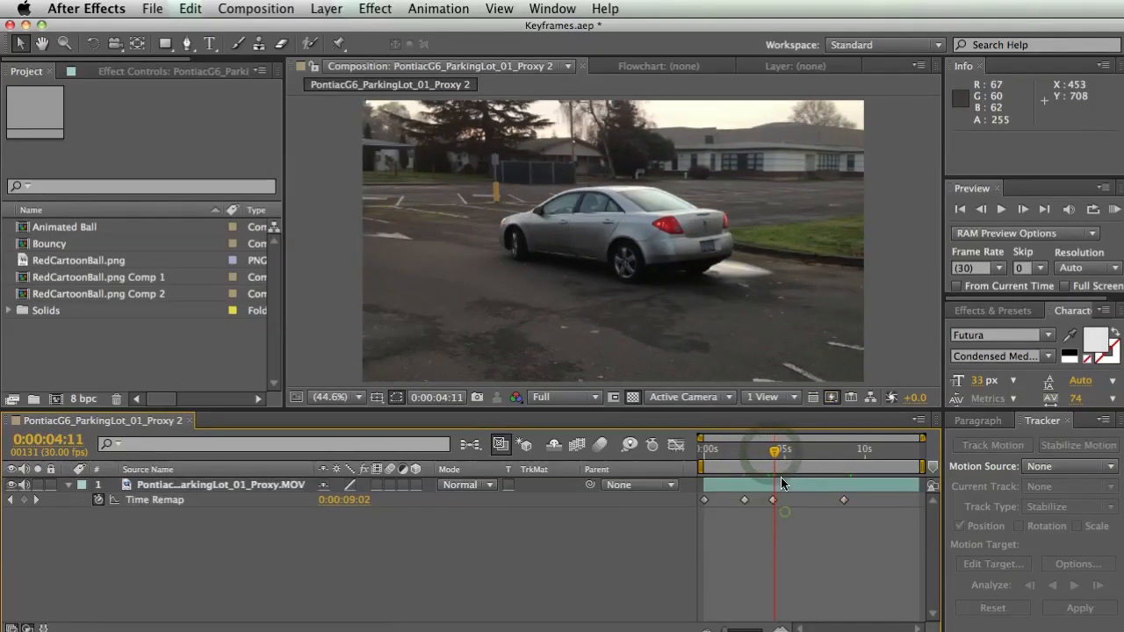
{"action": "left_click_drag", "start_coordinate": [844, 500], "coordinate": [795, 502]}
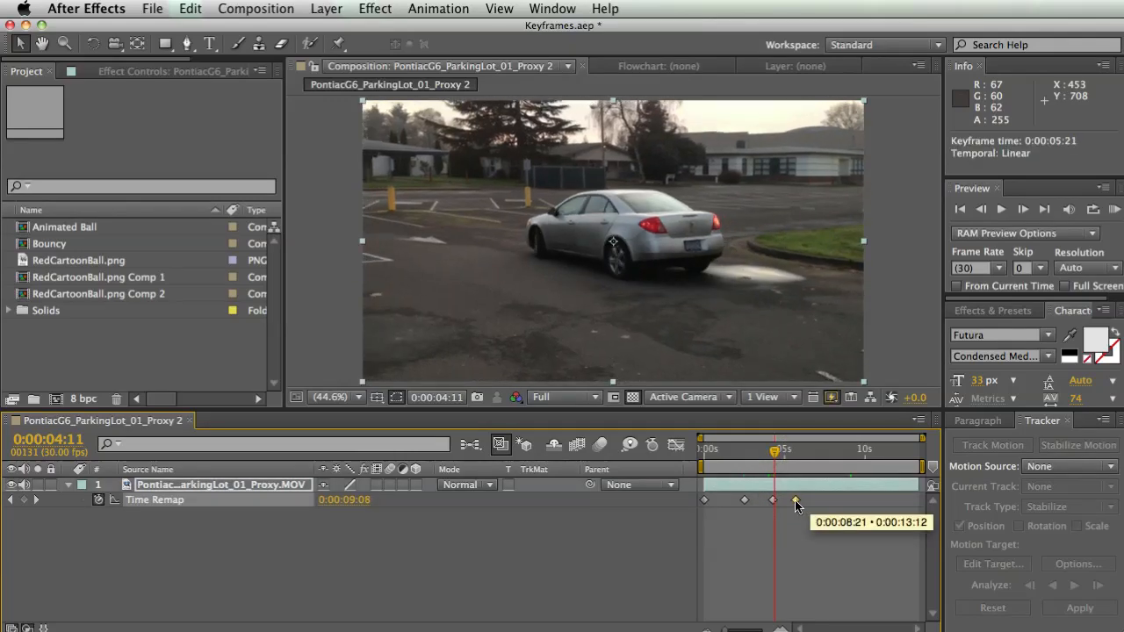
{"action": "left_click_drag", "start_coordinate": [771, 452], "coordinate": [798, 454]}
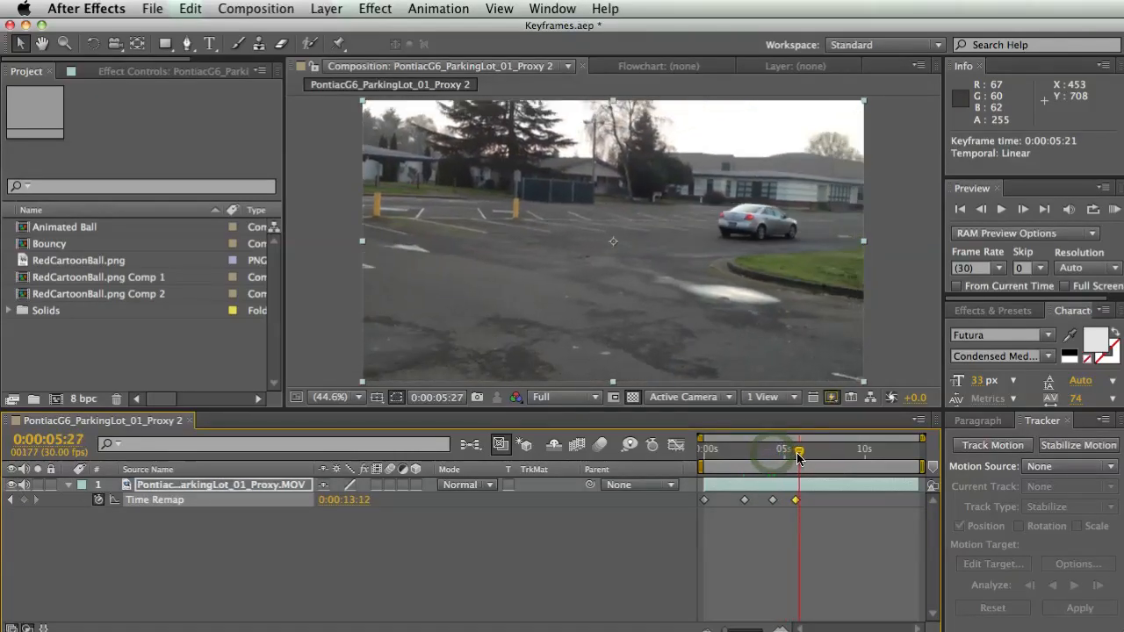
End the work area at 0:00:05:27 and run a RAM preview of the retimed car footage.
{"action": "key", "text": "n"}
{"action": "left_click", "coordinate": [1114, 217]}
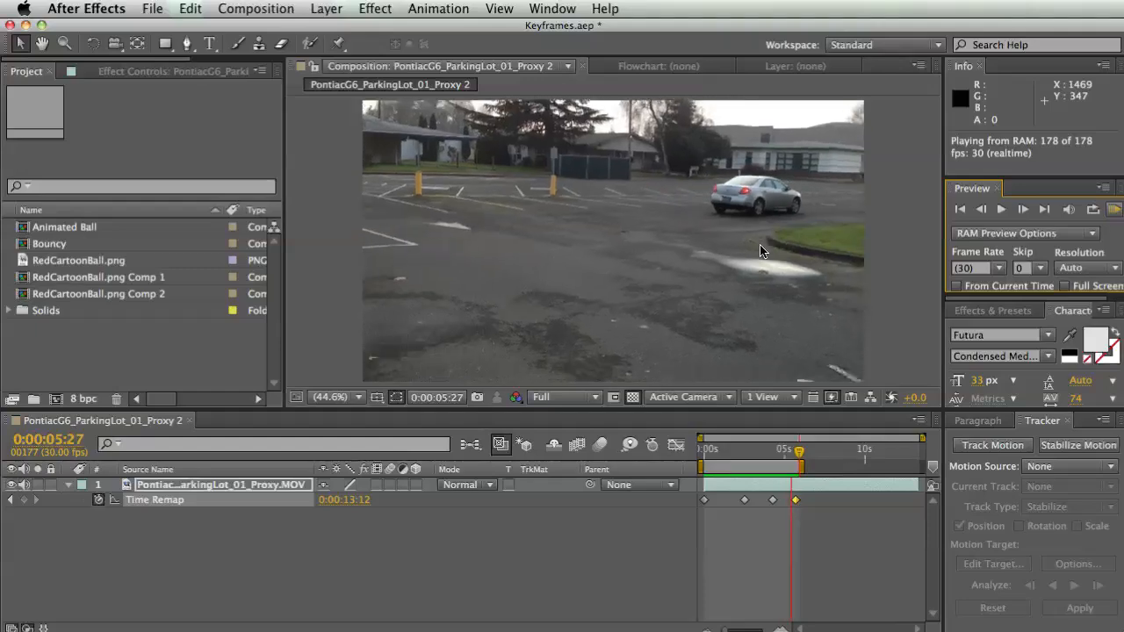
{"action": "left_click", "coordinate": [1001, 210]}
Tighten the three later Time Remap keyframes towards the start, at about 1.4, 3.1 and 4.1 seconds.
{"action": "left_click_drag", "start_coordinate": [805, 520], "coordinate": [740, 506]}
{"action": "left_click_drag", "start_coordinate": [745, 500], "coordinate": [729, 500]}
{"action": "left_click", "coordinate": [777, 505]}
{"action": "left_click", "coordinate": [778, 501]}
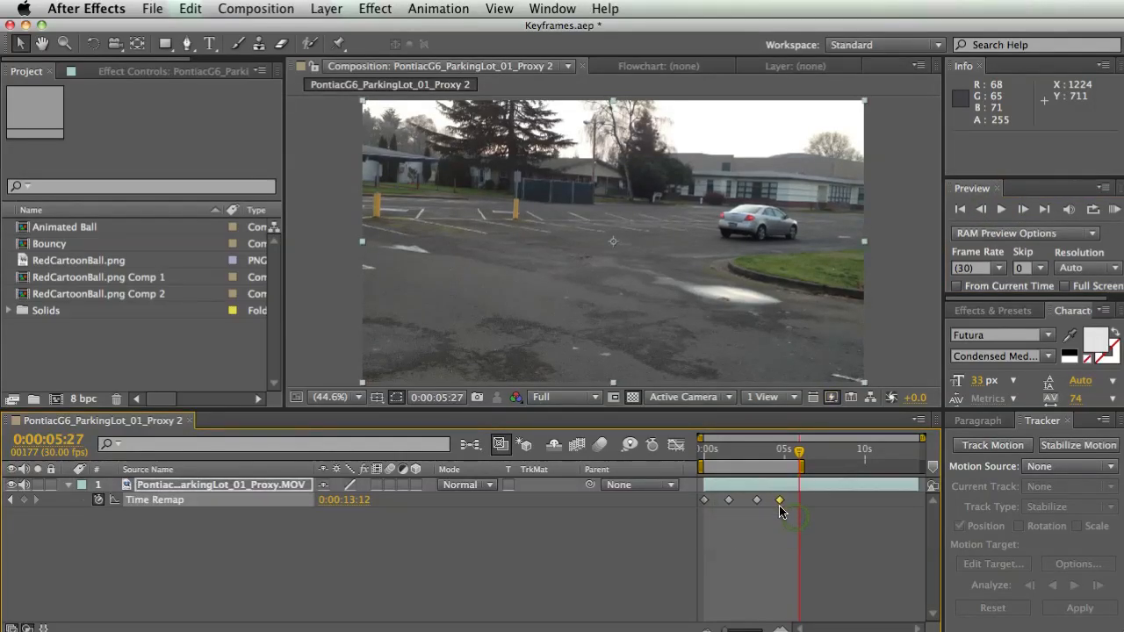
{"action": "left_click", "coordinate": [778, 502]}
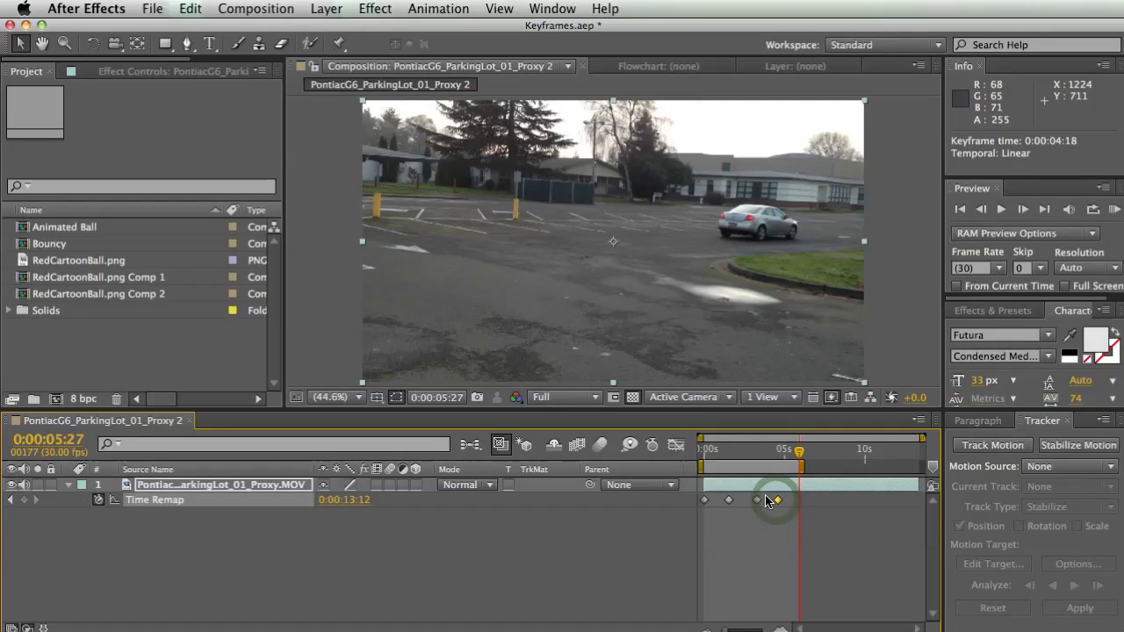
{"action": "left_click_drag", "start_coordinate": [777, 502], "coordinate": [729, 500]}
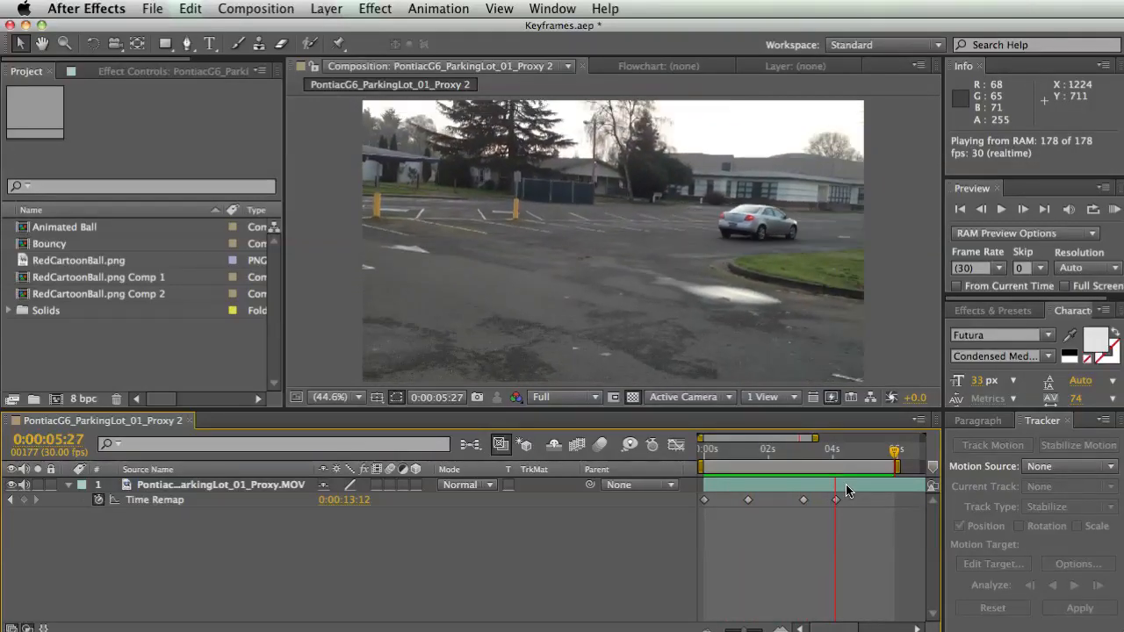
Move the last two Time Remap keyframes to about 4.9 and 5.9 seconds to slow the turn, and preview it.
{"action": "left_click", "coordinate": [750, 451]}
{"action": "mouse_move", "coordinate": [749, 455]}
{"action": "left_mouse_down"}
{"action": "mouse_move", "coordinate": [802, 457]}
{"action": "mouse_move", "coordinate": [753, 455]}
{"action": "mouse_move", "coordinate": [770, 455]}
{"action": "left_mouse_up"}
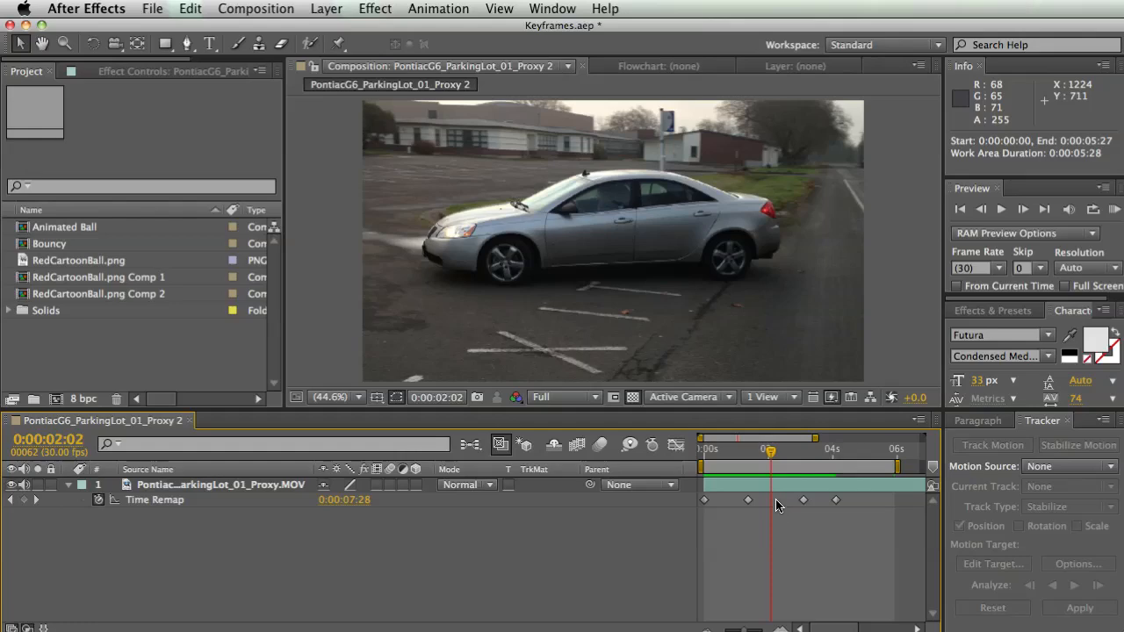
{"action": "mouse_move", "coordinate": [843, 516]}
{"action": "left_mouse_down"}
{"action": "mouse_move", "coordinate": [787, 503]}
{"action": "mouse_move", "coordinate": [861, 507]}
{"action": "left_mouse_up"}
{"action": "left_click", "coordinate": [690, 535]}
{"action": "key", "text": "space"}
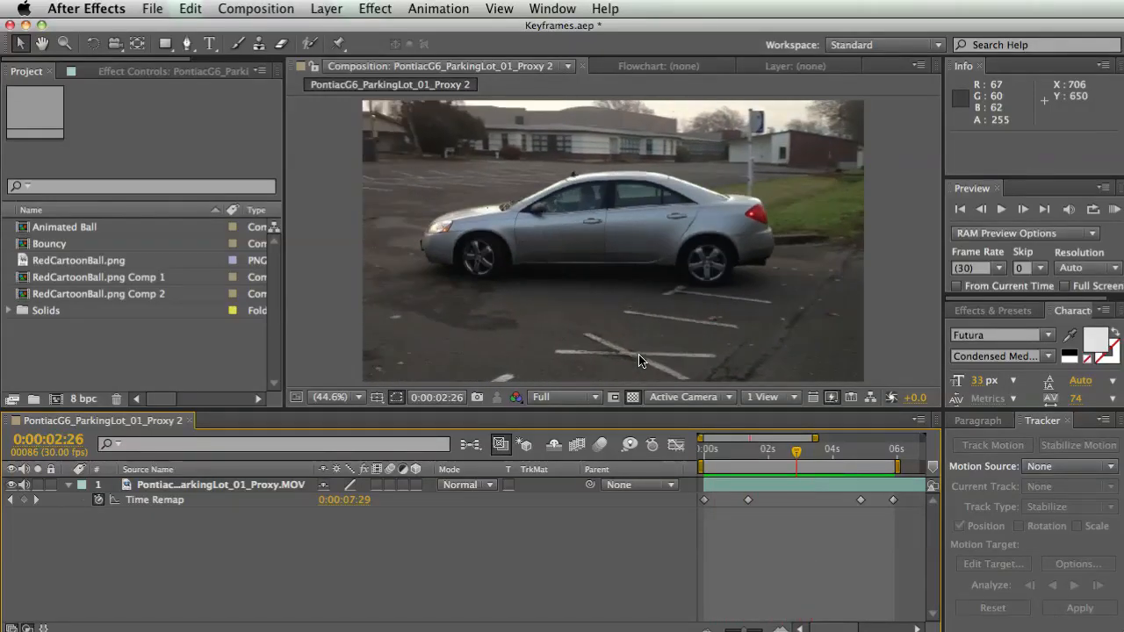
Scrub and step through the slowed turn between 0:00:01:13 and 0:00:02:08 to examine how its frames repeat.
{"action": "left_click_drag", "start_coordinate": [799, 458], "coordinate": [770, 459]}
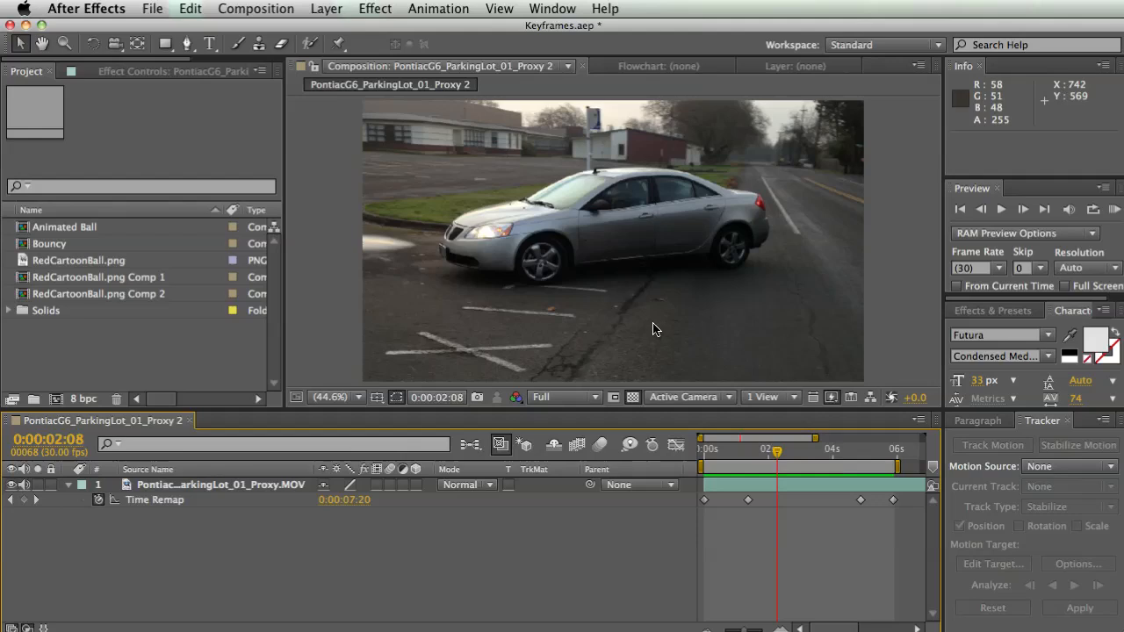
{"action": "left_click_drag", "start_coordinate": [770, 450], "coordinate": [755, 454]}
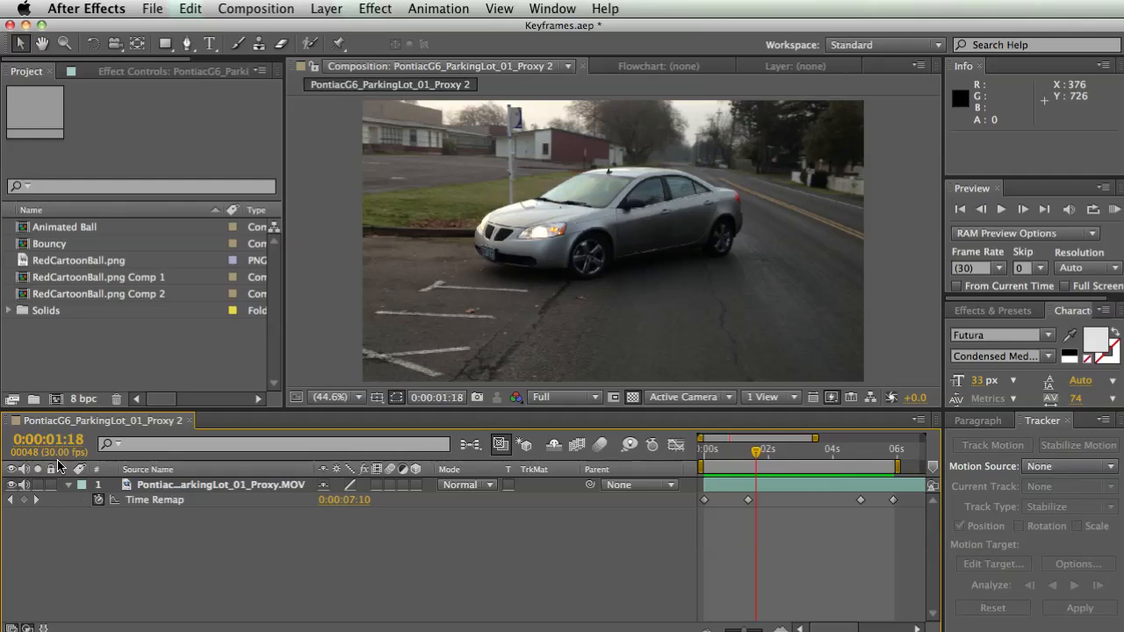
{"action": "mouse_move", "coordinate": [757, 451]}
{"action": "left_mouse_down"}
{"action": "mouse_move", "coordinate": [811, 458]}
{"action": "mouse_move", "coordinate": [749, 458]}
{"action": "left_mouse_up"}
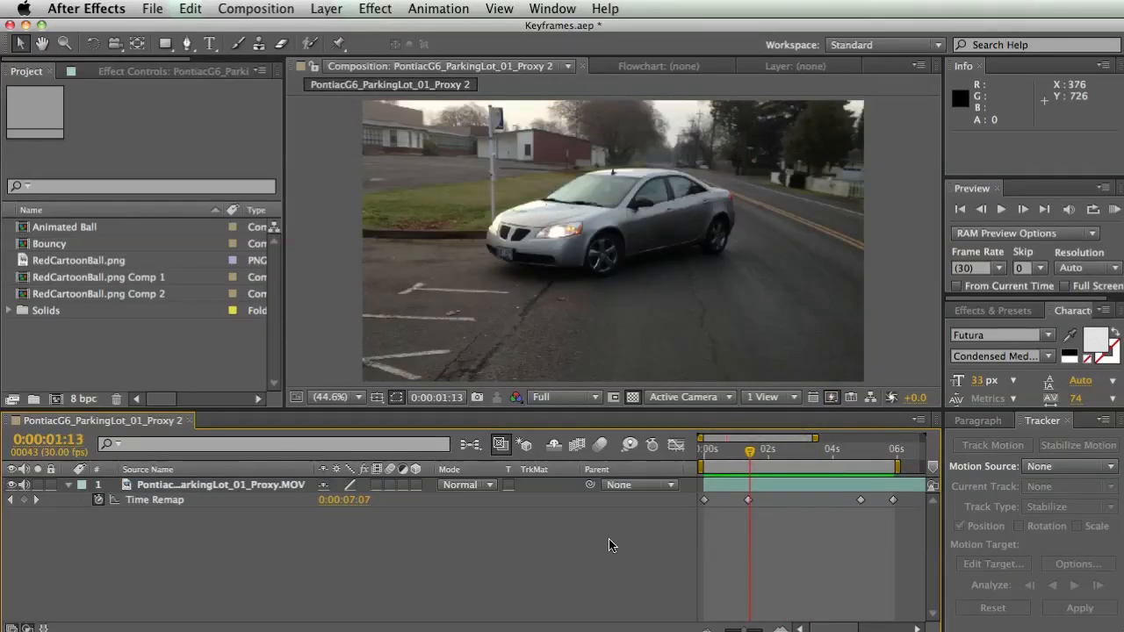
{"action": "key", "text": "space"}
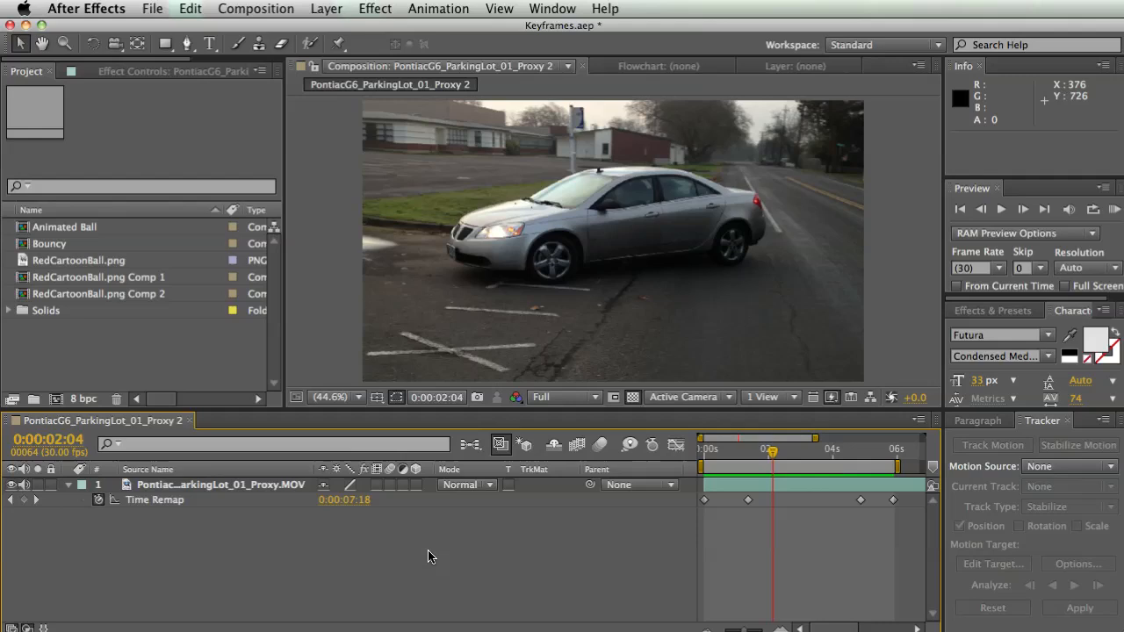
{"action": "key", "text": "Page_Up"}
{"action": "key", "text": "Page_Up"}
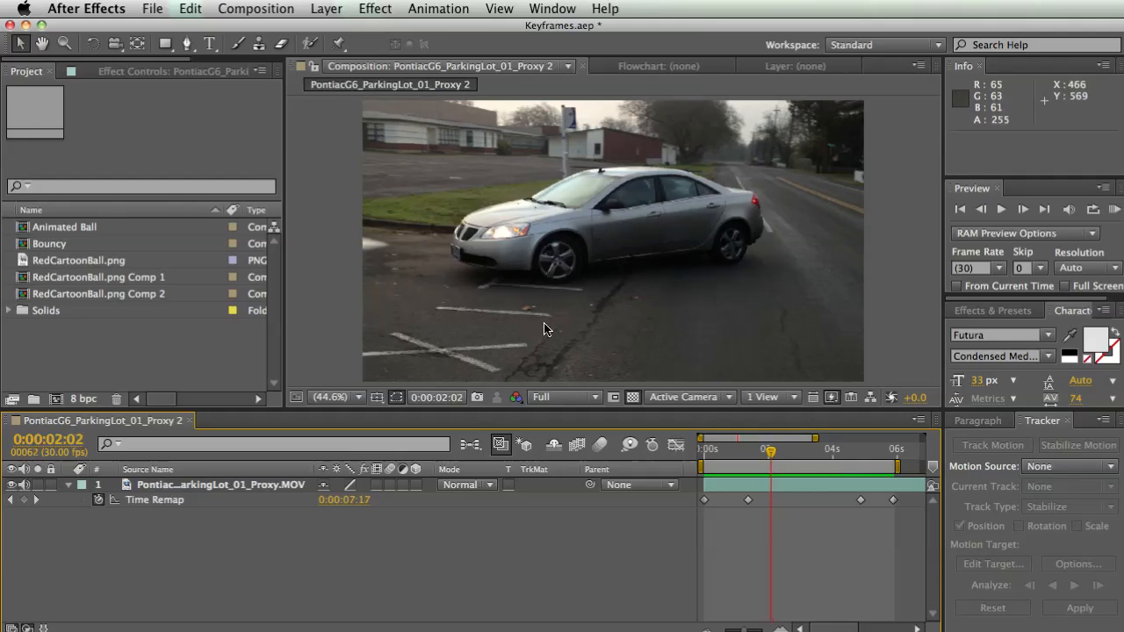
Enable frame blending for the car layer and the composition, and check the blended frames around 0:00:02:27.
{"action": "left_click_drag", "start_coordinate": [770, 451], "coordinate": [786, 454]}
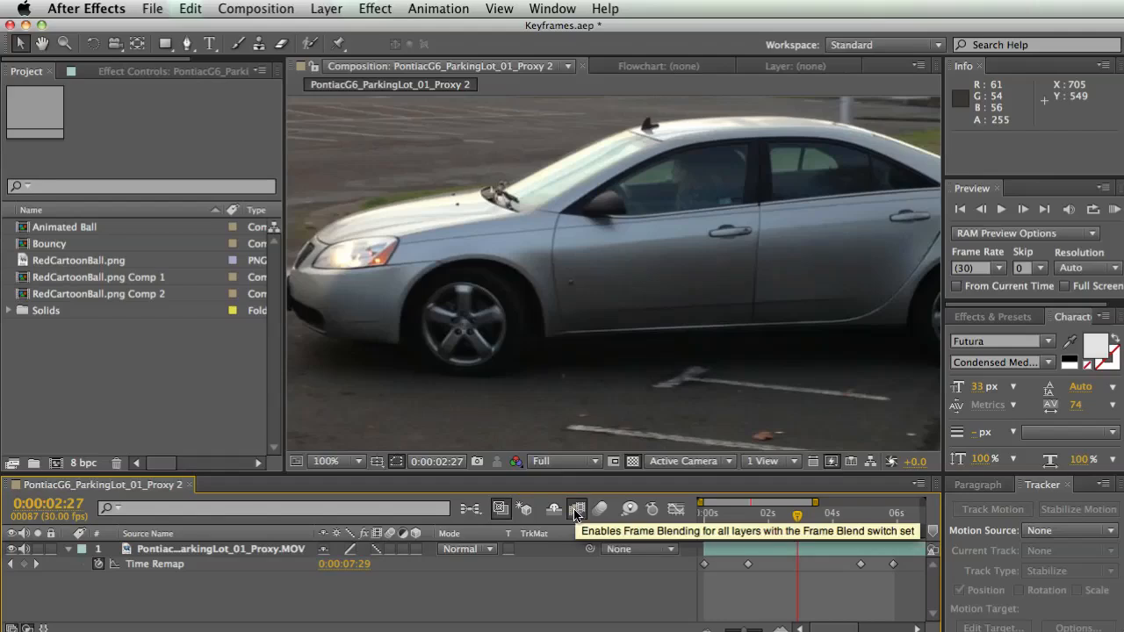
{"action": "left_click", "coordinate": [577, 512]}
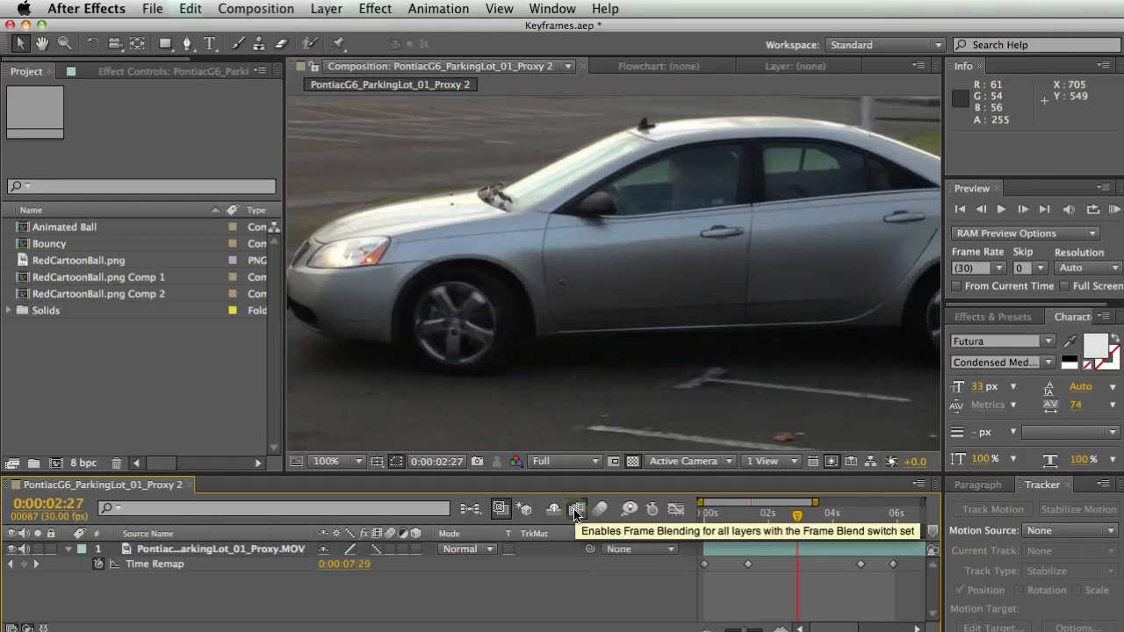
{"action": "left_click", "coordinate": [1023, 210]}
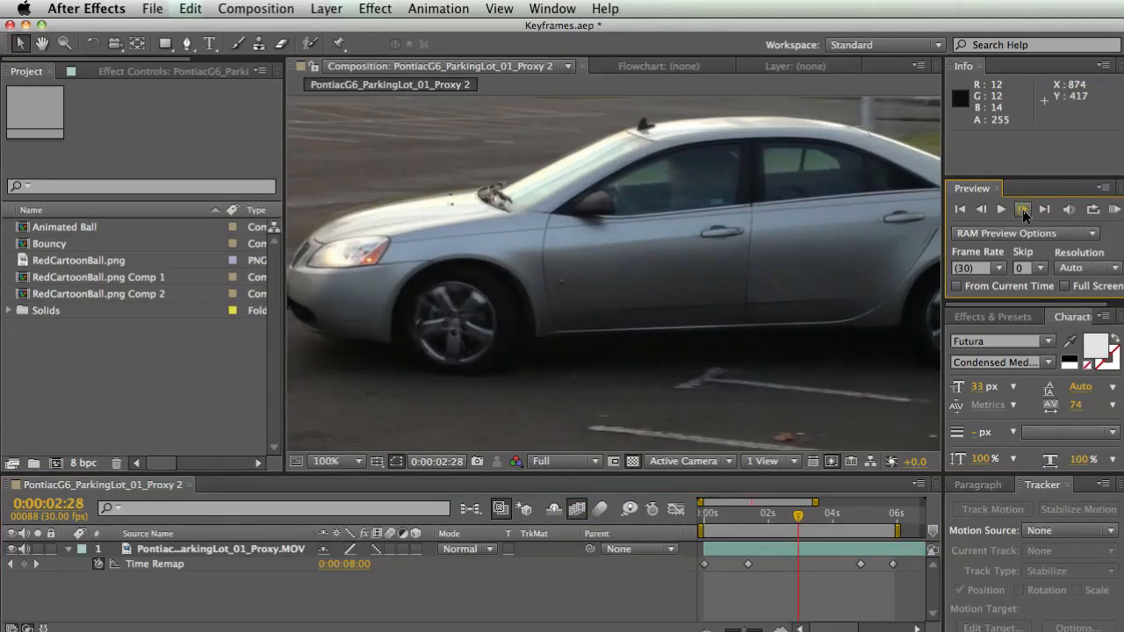
{"action": "left_click", "coordinate": [981, 210]}
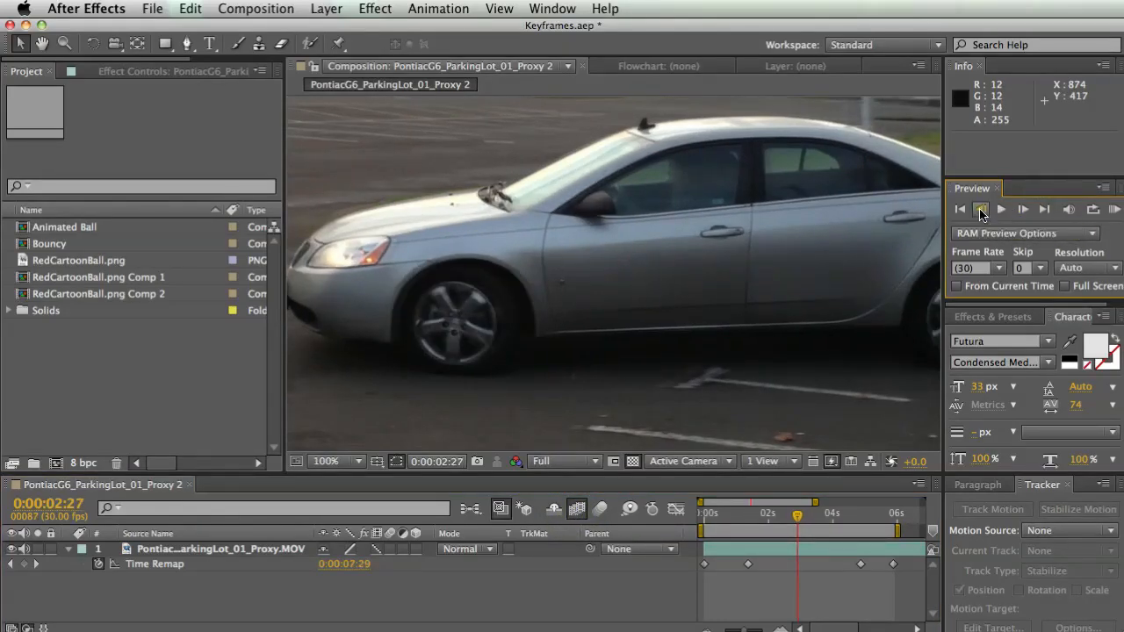
{"action": "left_click", "coordinate": [981, 211]}
{"action": "left_click", "coordinate": [982, 211]}
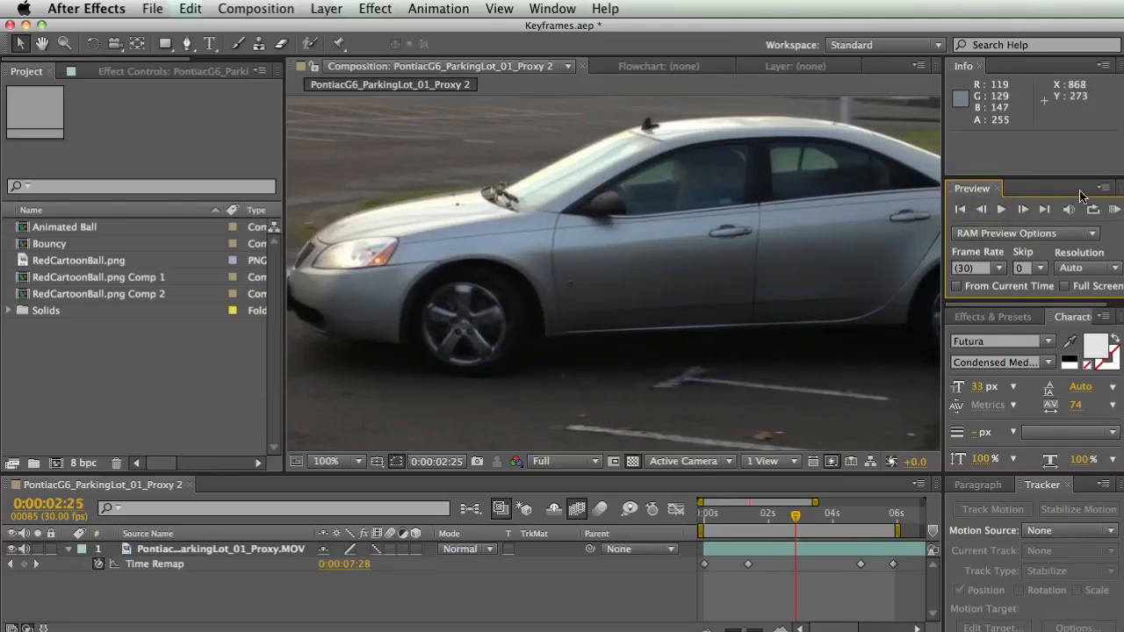
{"action": "left_click", "coordinate": [1028, 210]}
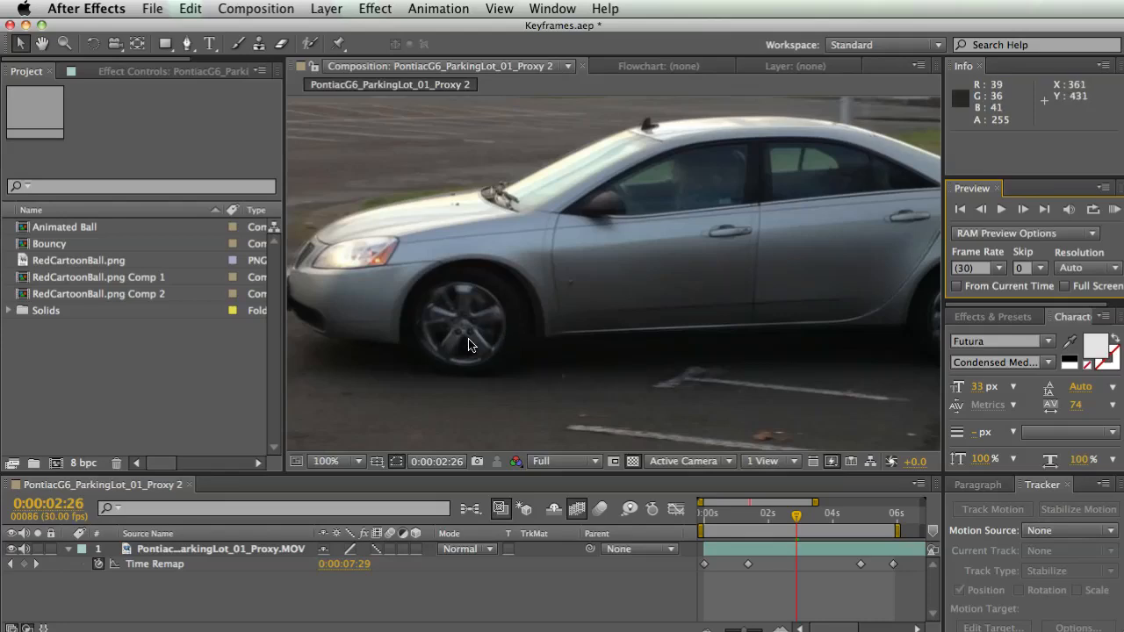
{"action": "left_click", "coordinate": [1024, 211]}
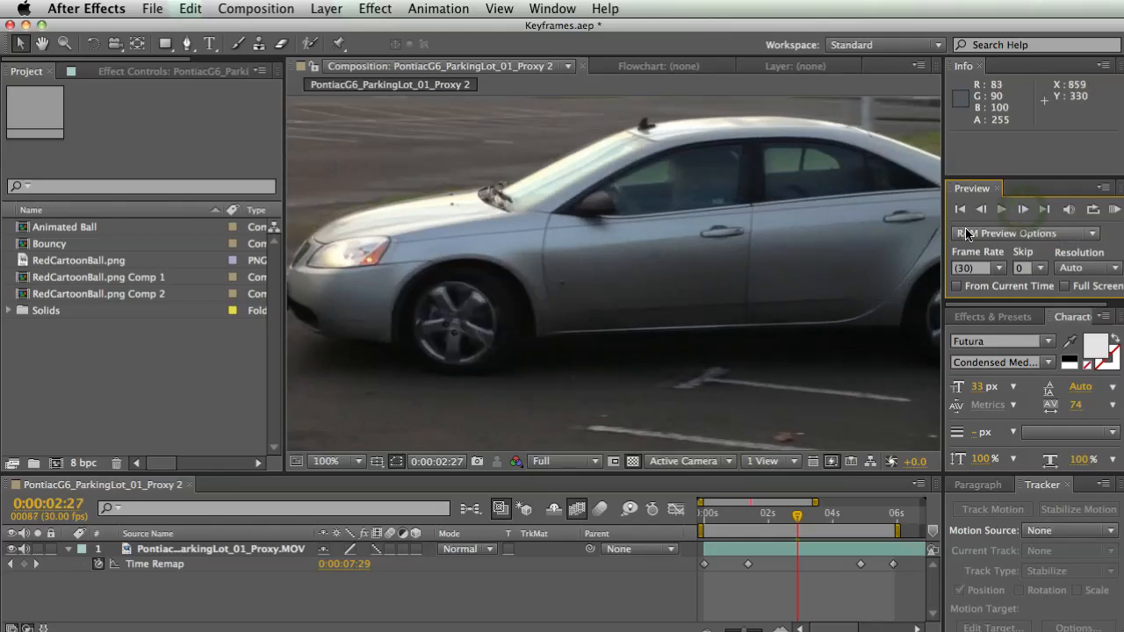
Step frame by frame forward to 0:00:03:03 and back to 0:00:02:23 to examine the blending on the car's wheel.
{"action": "left_click", "coordinate": [1023, 210]}
{"action": "left_click", "coordinate": [1023, 210]}
{"action": "left_click", "coordinate": [1023, 210]}
{"action": "left_click", "coordinate": [1023, 210]}
{"action": "left_click", "coordinate": [1027, 211]}
{"action": "left_click", "coordinate": [1027, 211]}
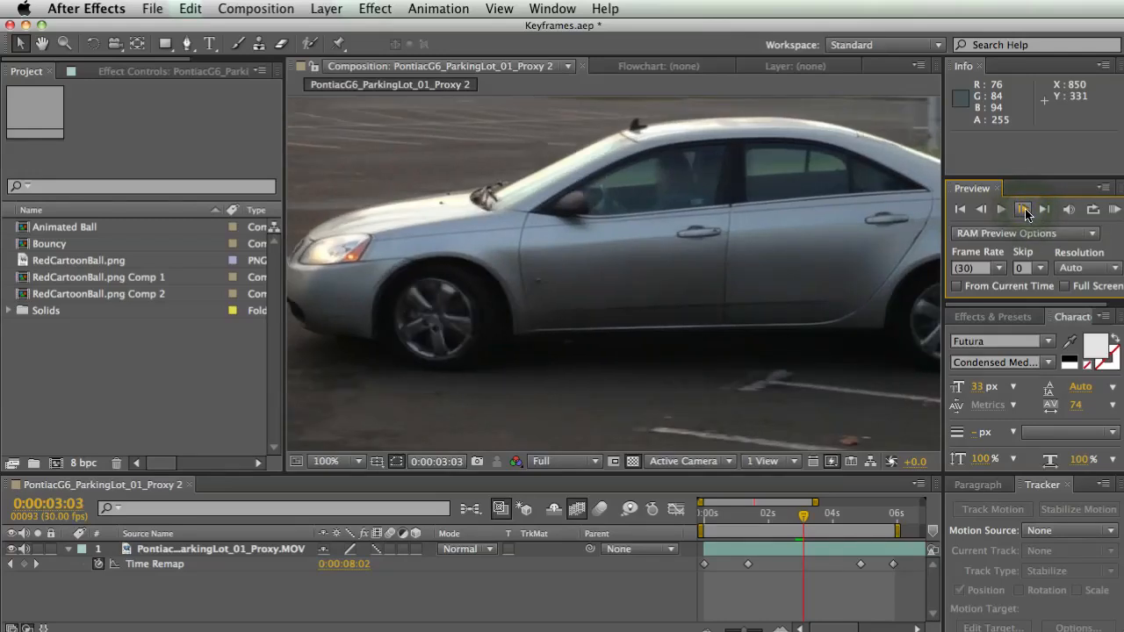
{"action": "left_click", "coordinate": [980, 210]}
{"action": "left_click", "coordinate": [980, 210]}
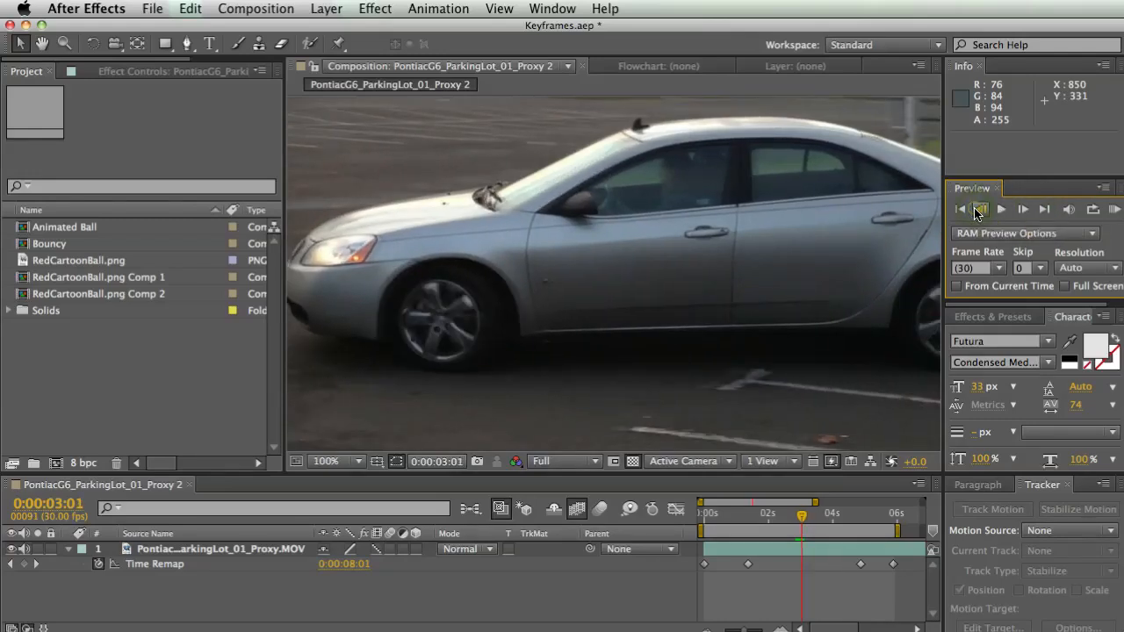
{"action": "left_click", "coordinate": [981, 210]}
{"action": "left_click", "coordinate": [981, 210]}
{"action": "left_click", "coordinate": [980, 210]}
{"action": "left_click", "coordinate": [980, 210]}
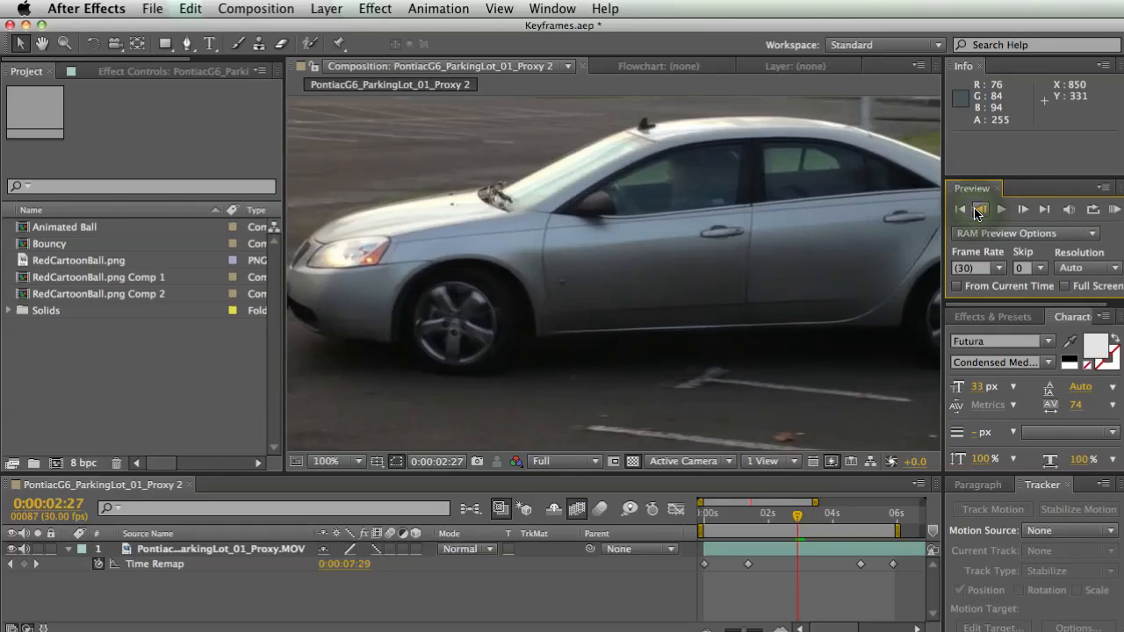
{"action": "left_click", "coordinate": [980, 210]}
{"action": "left_click", "coordinate": [979, 211]}
{"action": "left_click", "coordinate": [979, 211]}
{"action": "left_click", "coordinate": [980, 211]}
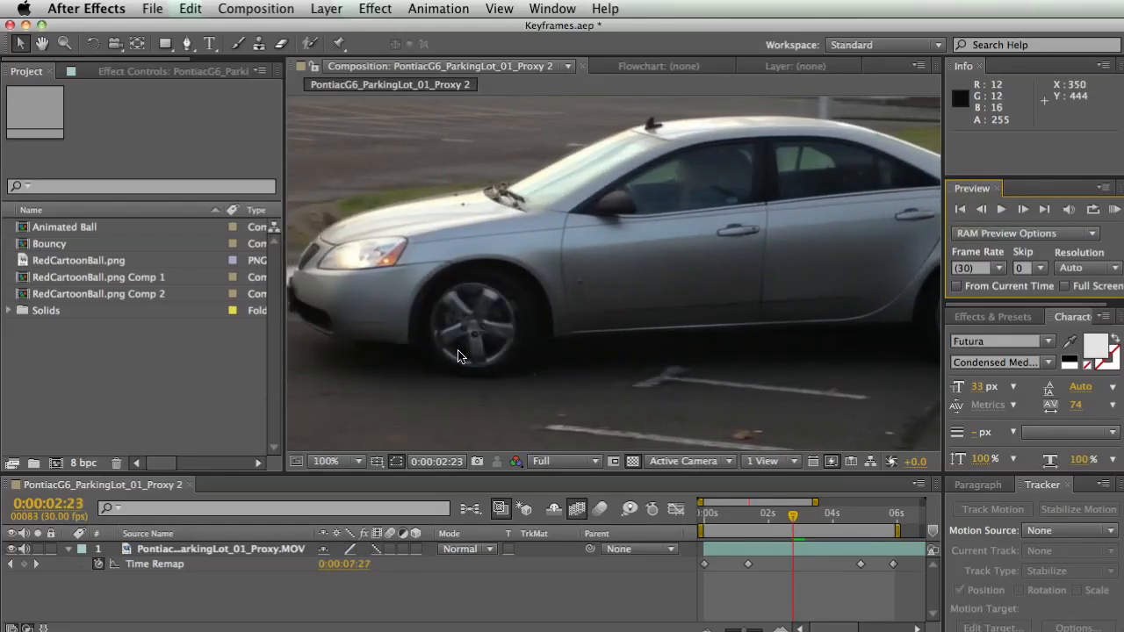
Switch the car layer's frame blending to Pixel Motion and step forward to 0:00:03:00 to check the interpolated frames.
{"action": "left_click", "coordinate": [377, 550]}
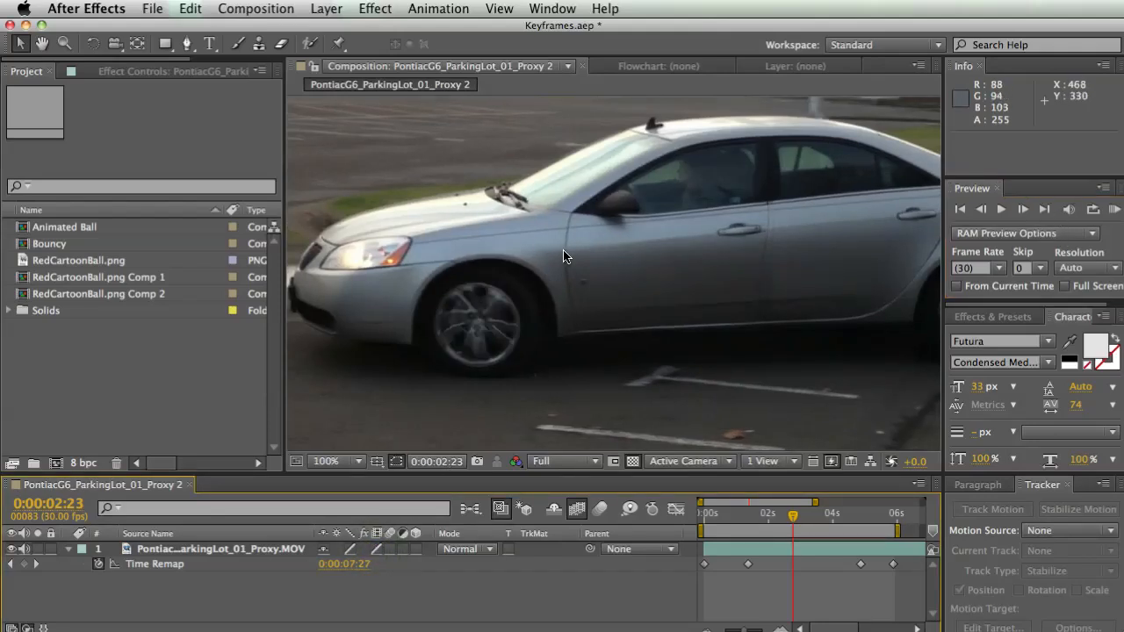
{"action": "left_click", "coordinate": [1023, 211]}
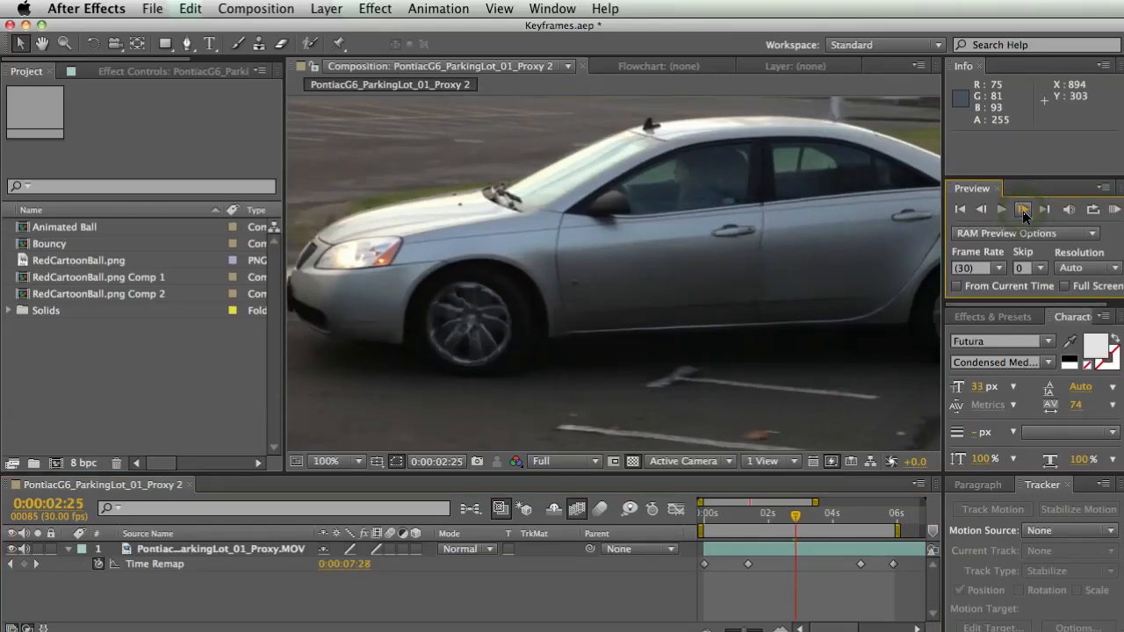
{"action": "left_click", "coordinate": [1023, 211]}
{"action": "left_click", "coordinate": [1024, 211]}
{"action": "left_click", "coordinate": [1023, 211]}
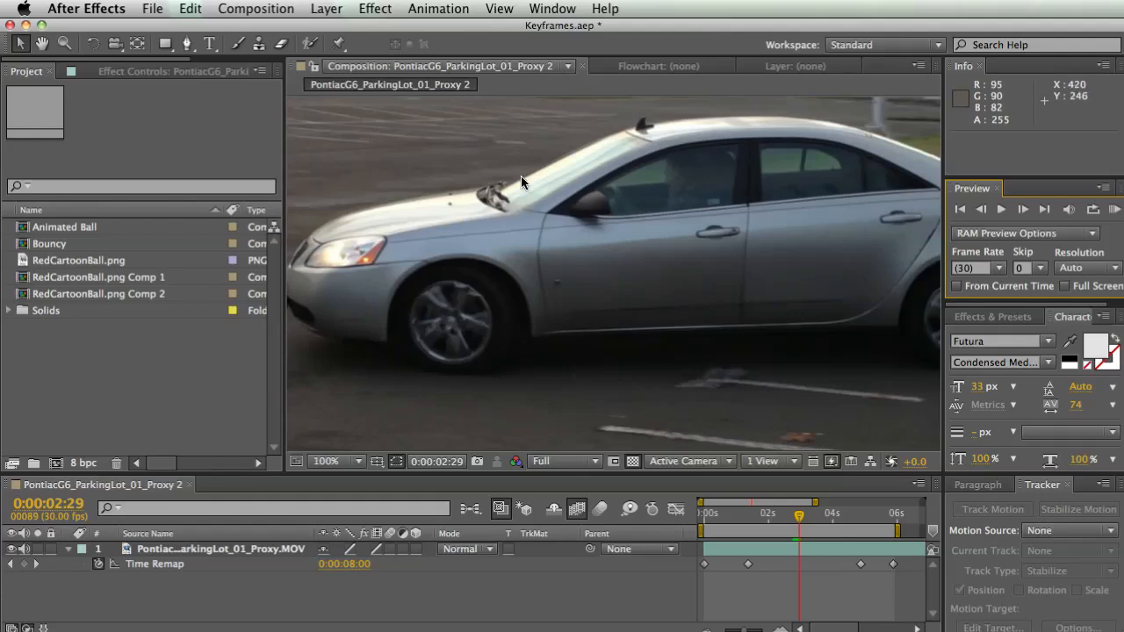
{"action": "key", "text": "Page_Down"}
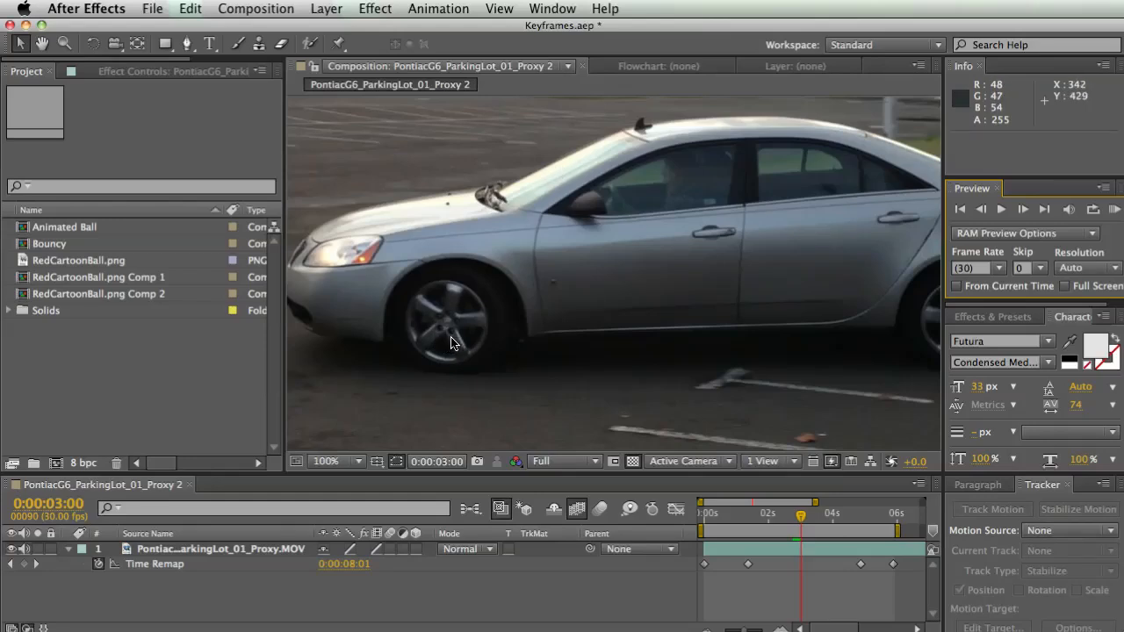
Step frame by frame from 0:00:03:00 to 0:00:03:16 to examine how Pixel Motion renders the turning car and its wheels.
{"action": "left_click", "coordinate": [1023, 210]}
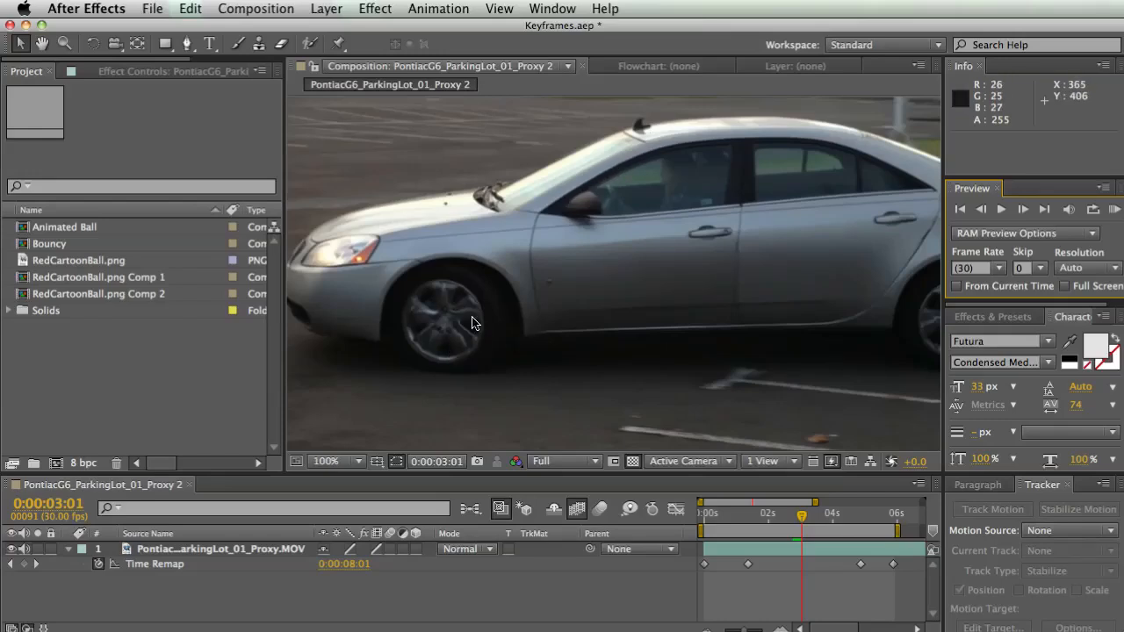
{"action": "left_click", "coordinate": [1025, 211]}
{"action": "left_click", "coordinate": [1025, 211]}
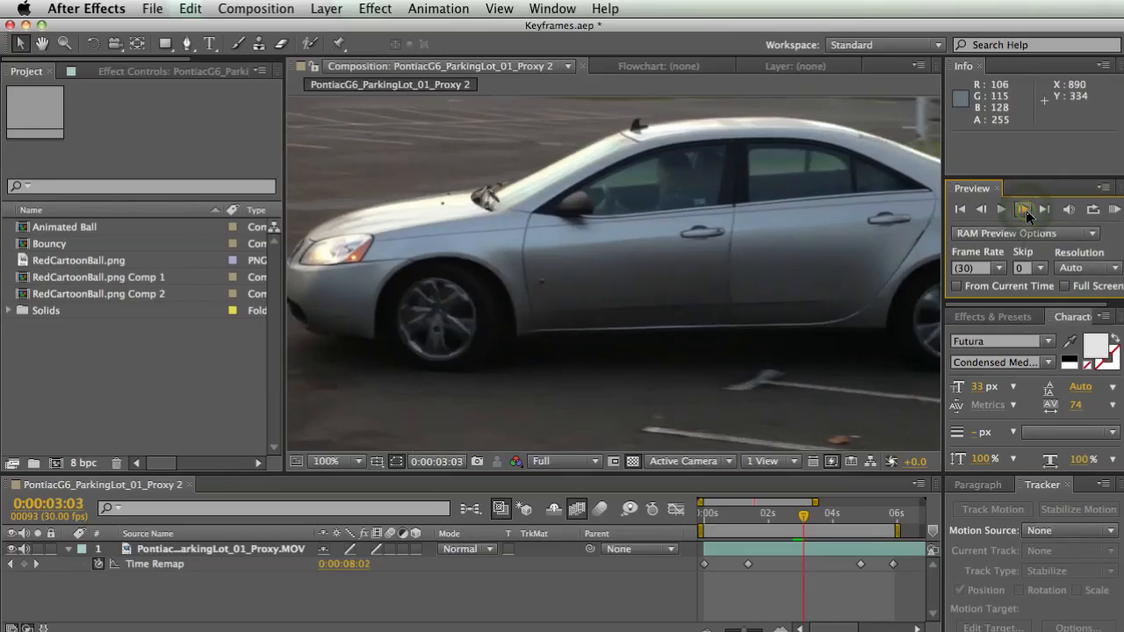
{"action": "left_click", "coordinate": [1025, 210]}
{"action": "left_click", "coordinate": [1024, 211]}
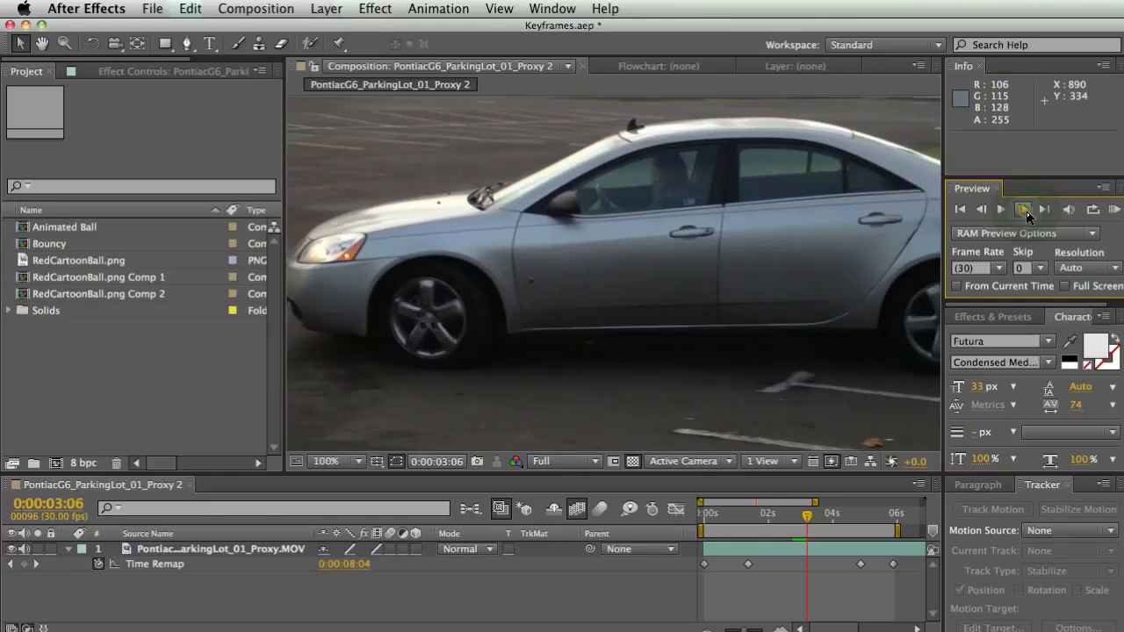
{"action": "left_click", "coordinate": [1024, 210]}
{"action": "left_click", "coordinate": [1024, 211]}
{"action": "left_click", "coordinate": [1025, 211]}
{"action": "left_click", "coordinate": [1025, 211]}
{"action": "left_click", "coordinate": [1024, 211]}
{"action": "left_click", "coordinate": [1024, 211]}
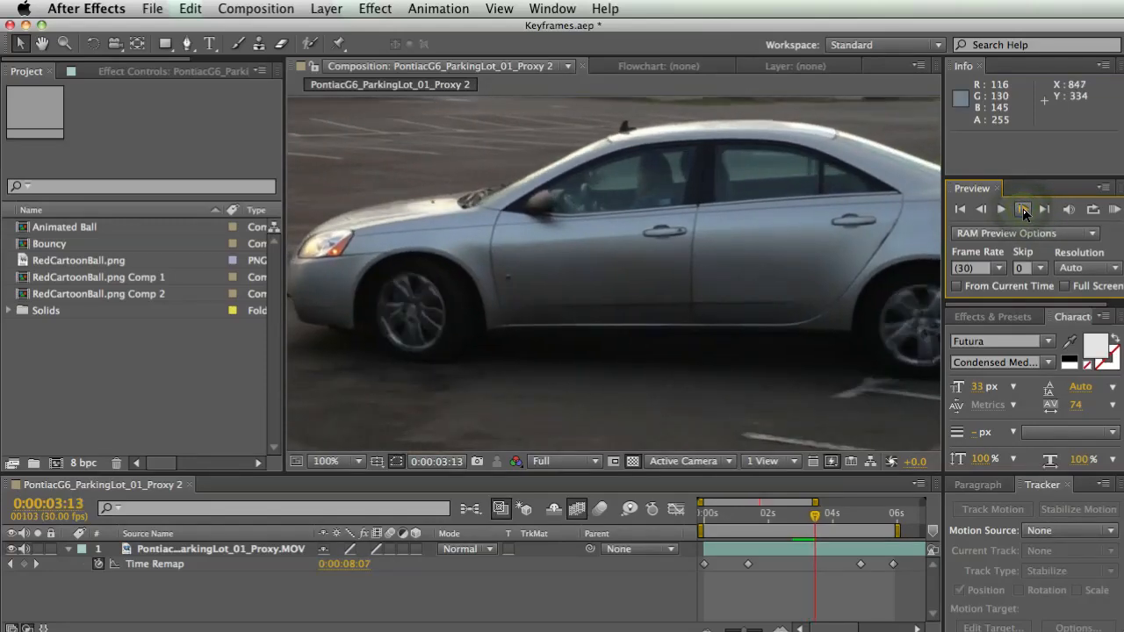
{"action": "left_click", "coordinate": [1024, 210]}
{"action": "left_click", "coordinate": [1024, 211]}
{"action": "left_click", "coordinate": [1024, 211]}
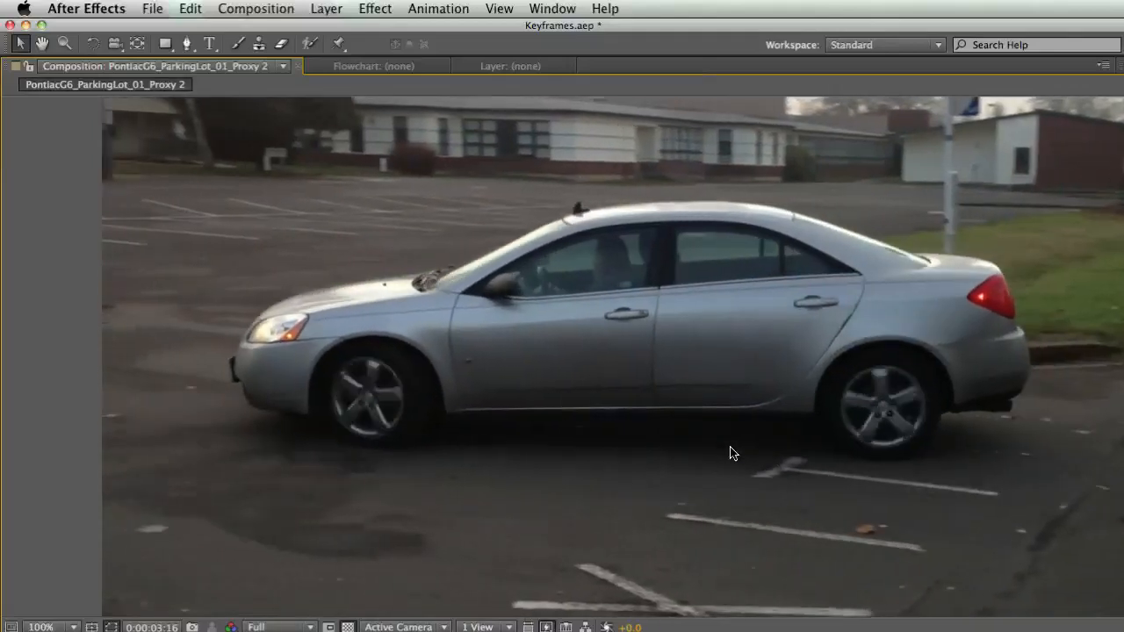
Restore the enlarged composition view to its normal size and scrub back to the car's approach at 0:00:00:25.
{"action": "key", "text": "grave"}
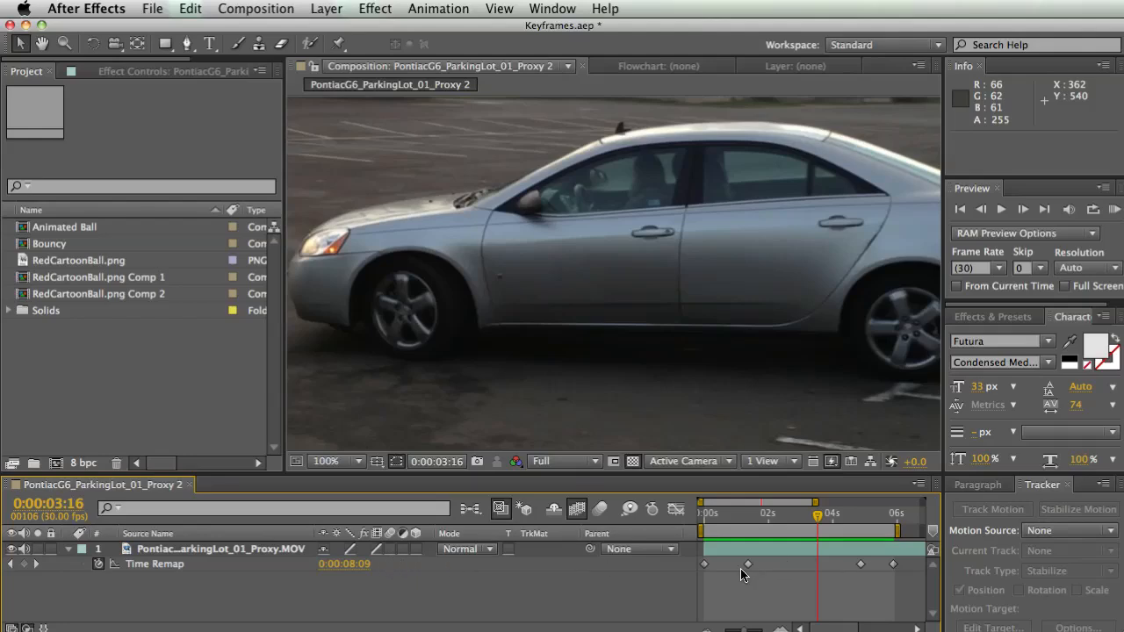
{"action": "left_click_drag", "start_coordinate": [829, 519], "coordinate": [734, 520]}
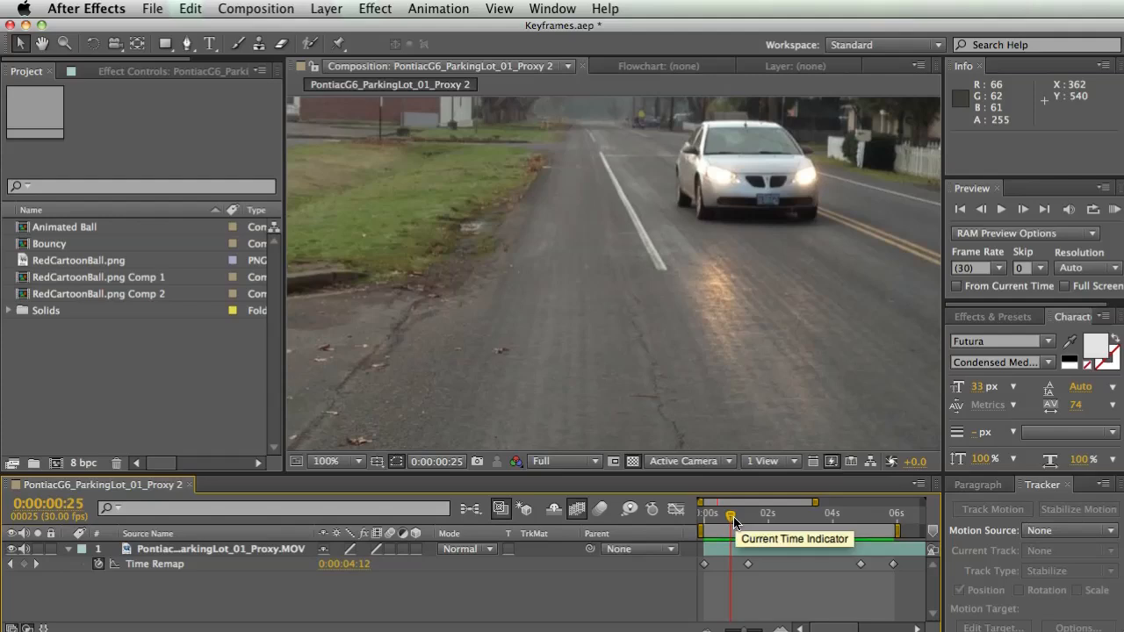